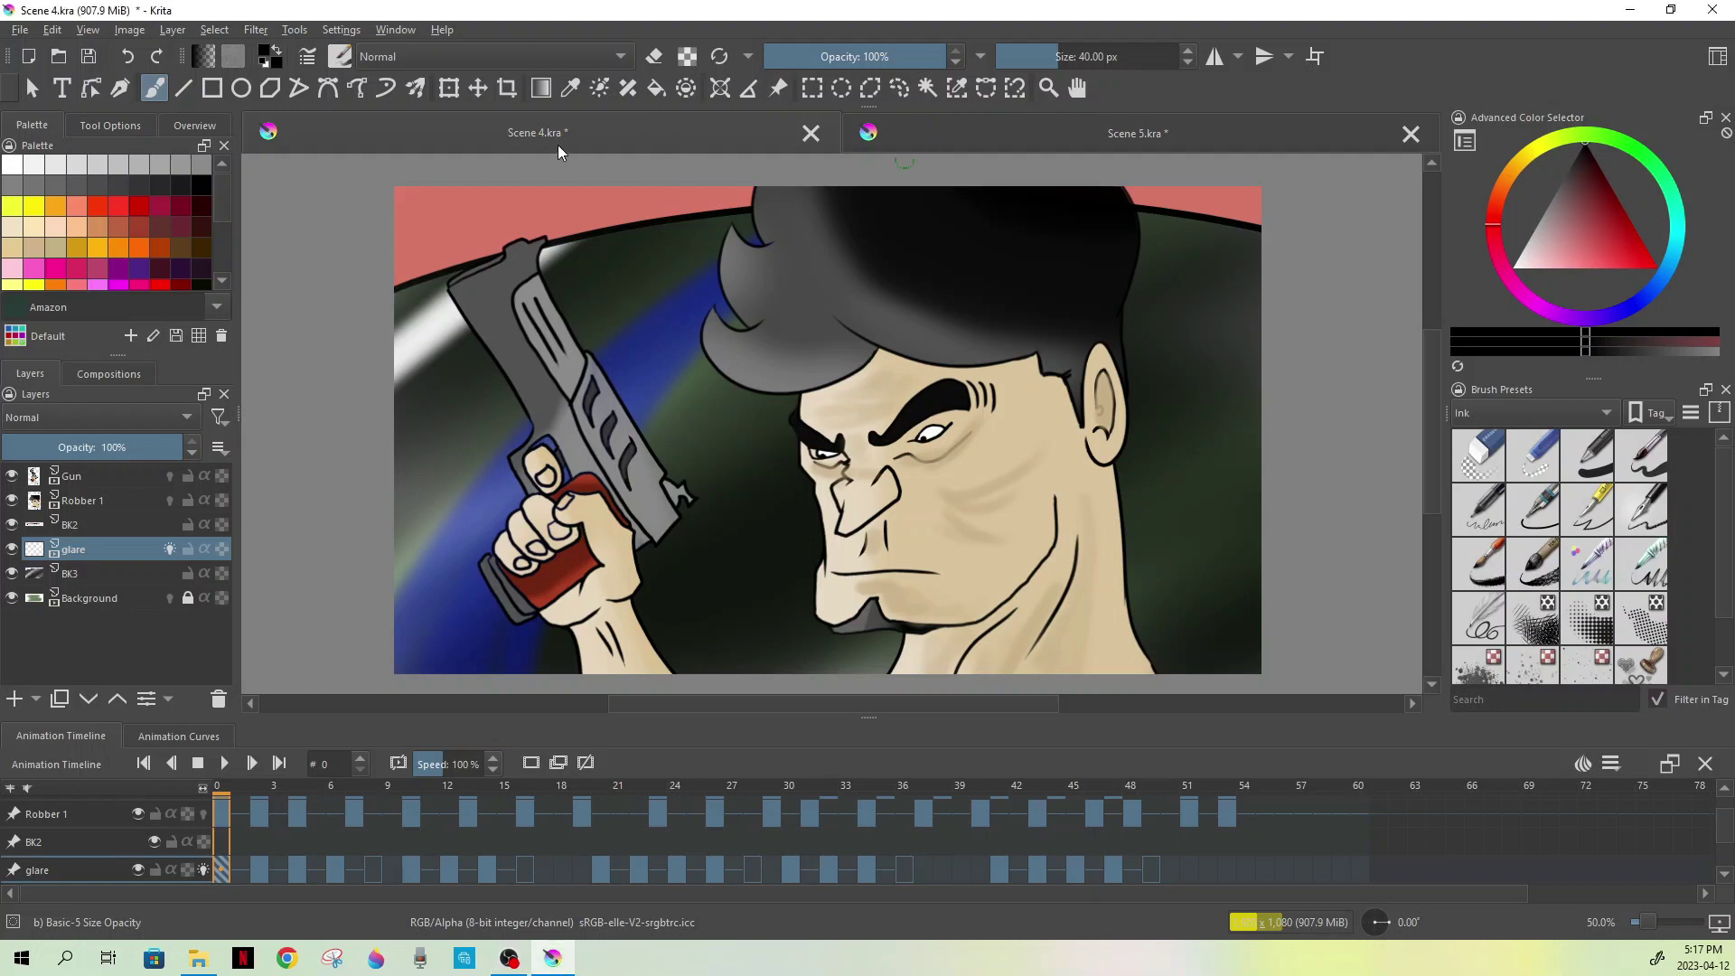
Play the Scene 4 robber animation, then stop it
click(929, 142)
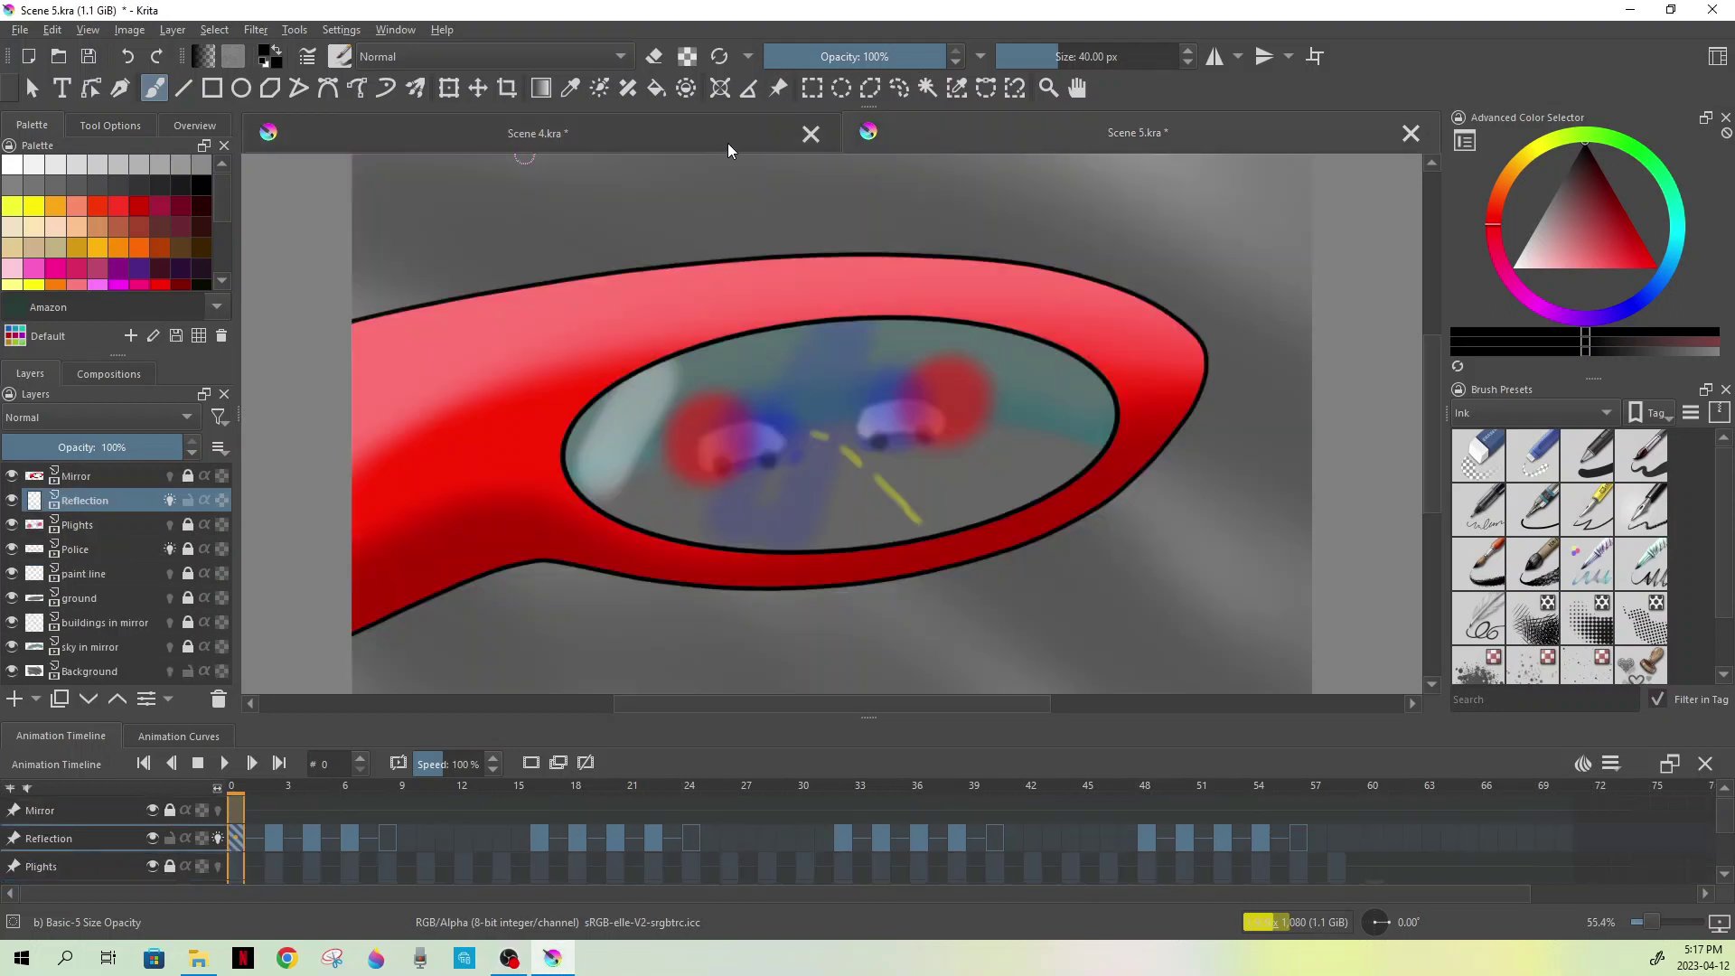
click(657, 145)
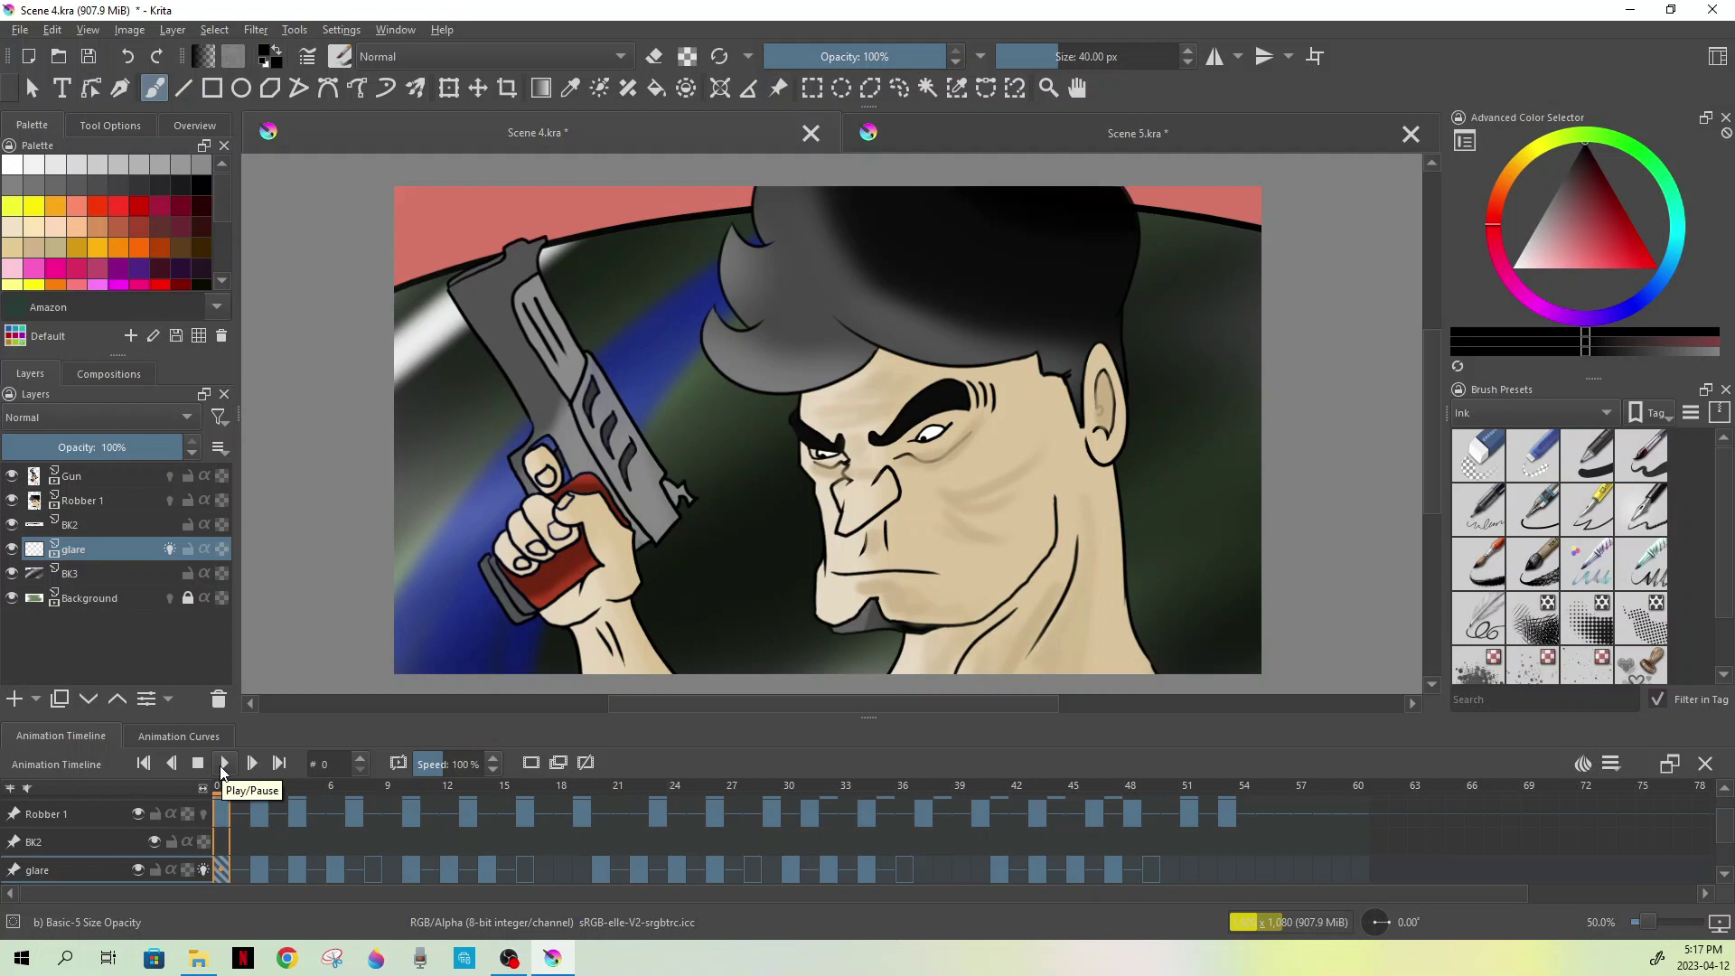
click(224, 764)
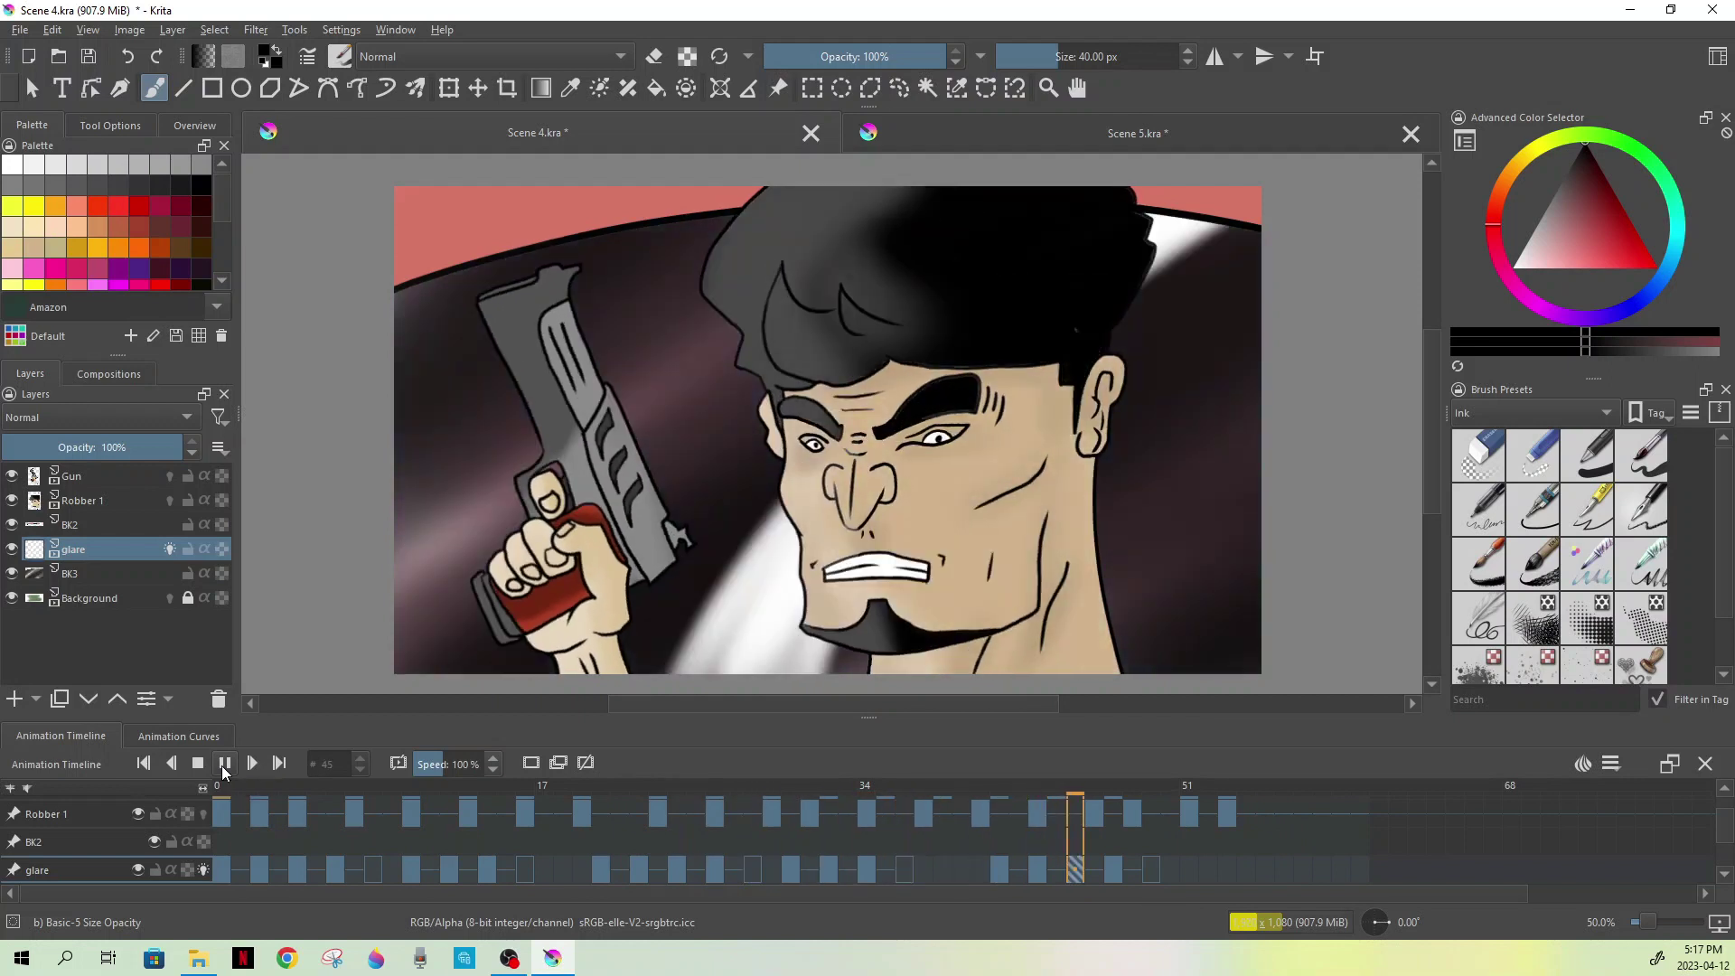
click(224, 764)
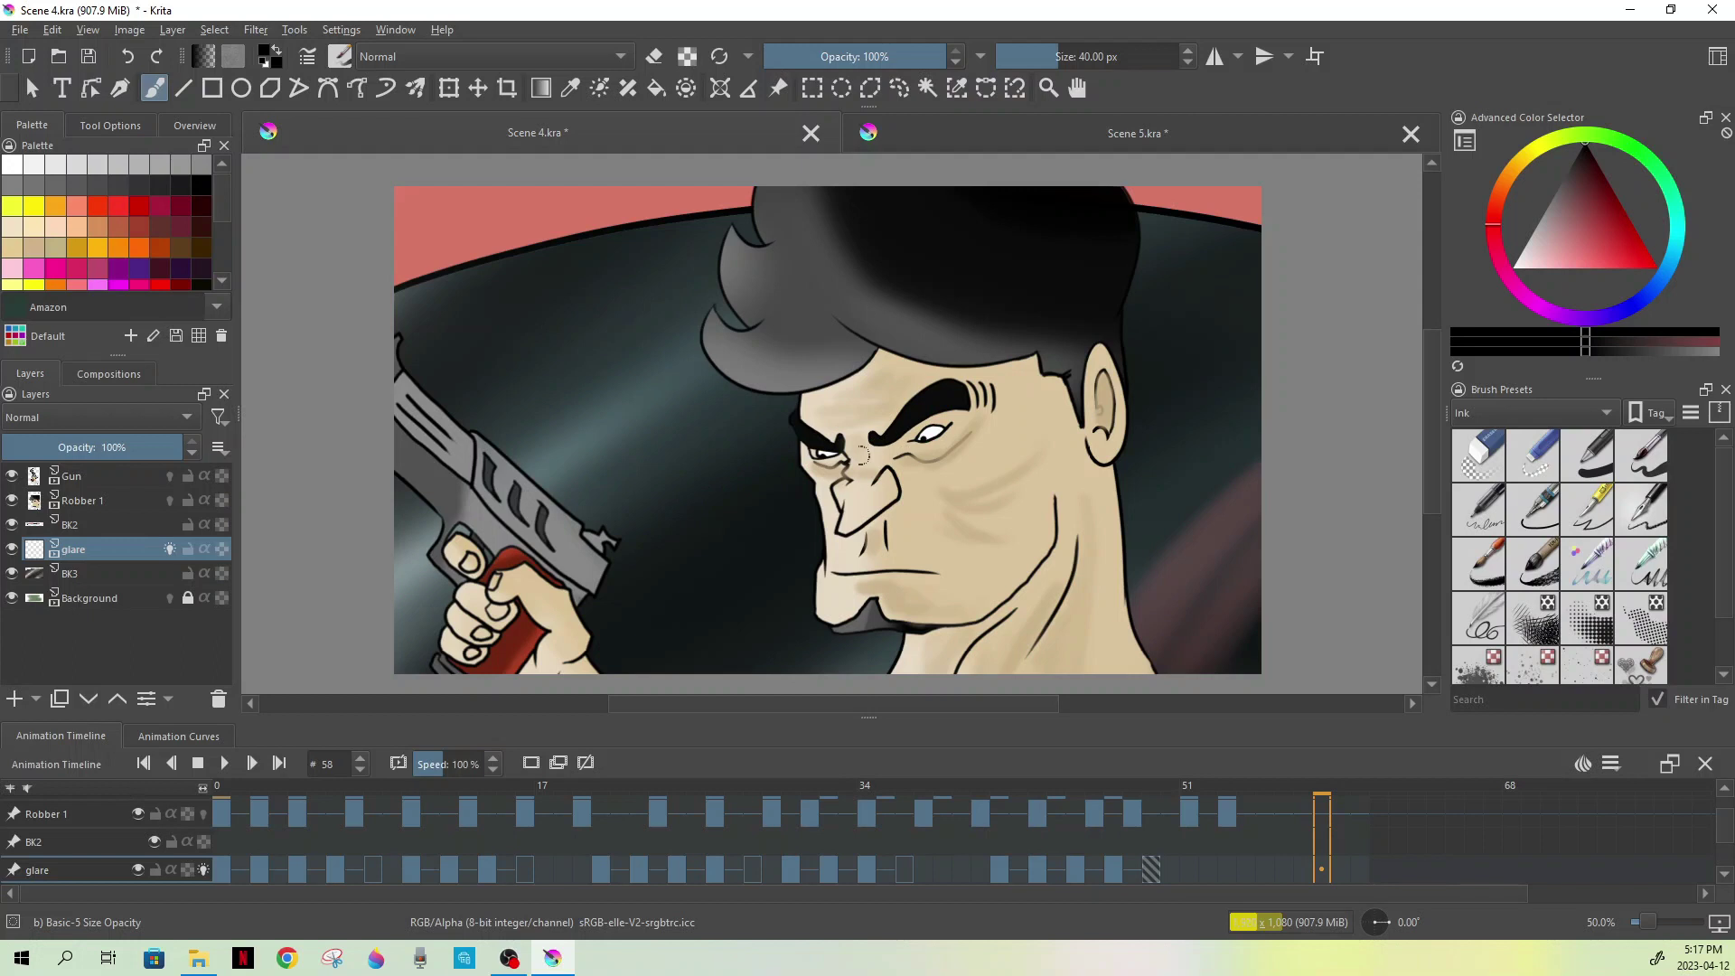
Switch to Scene 5 and play its police-car mirror animation, stopping at frame 18
click(1044, 130)
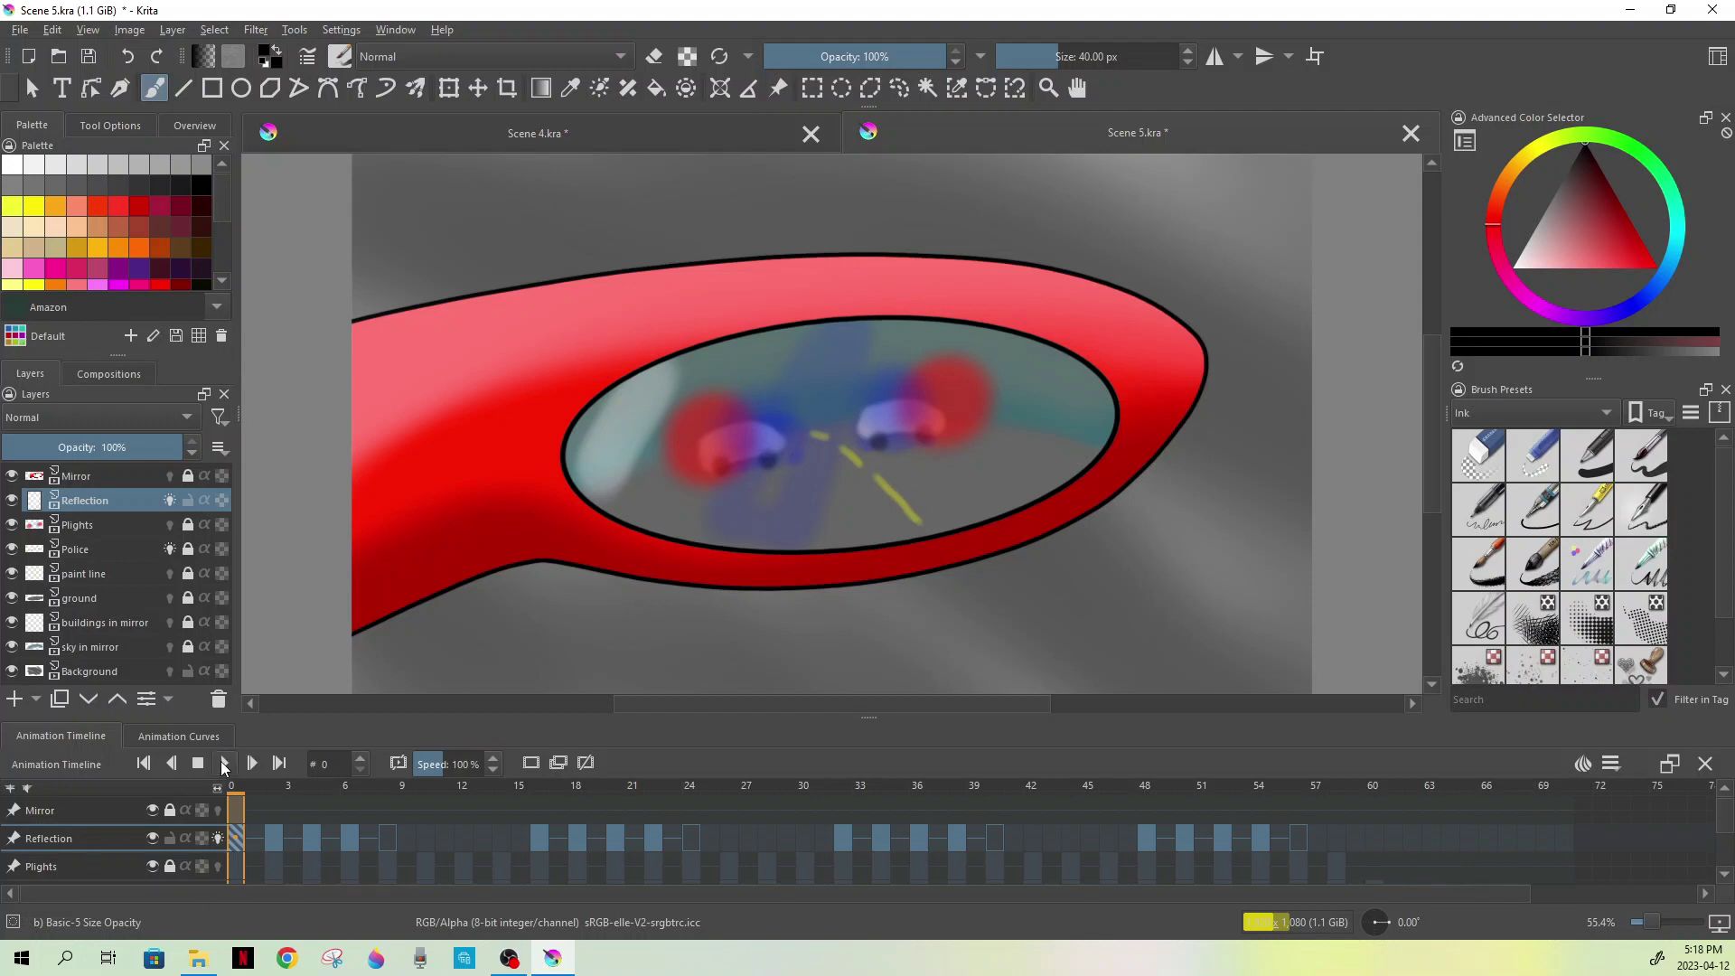
click(224, 764)
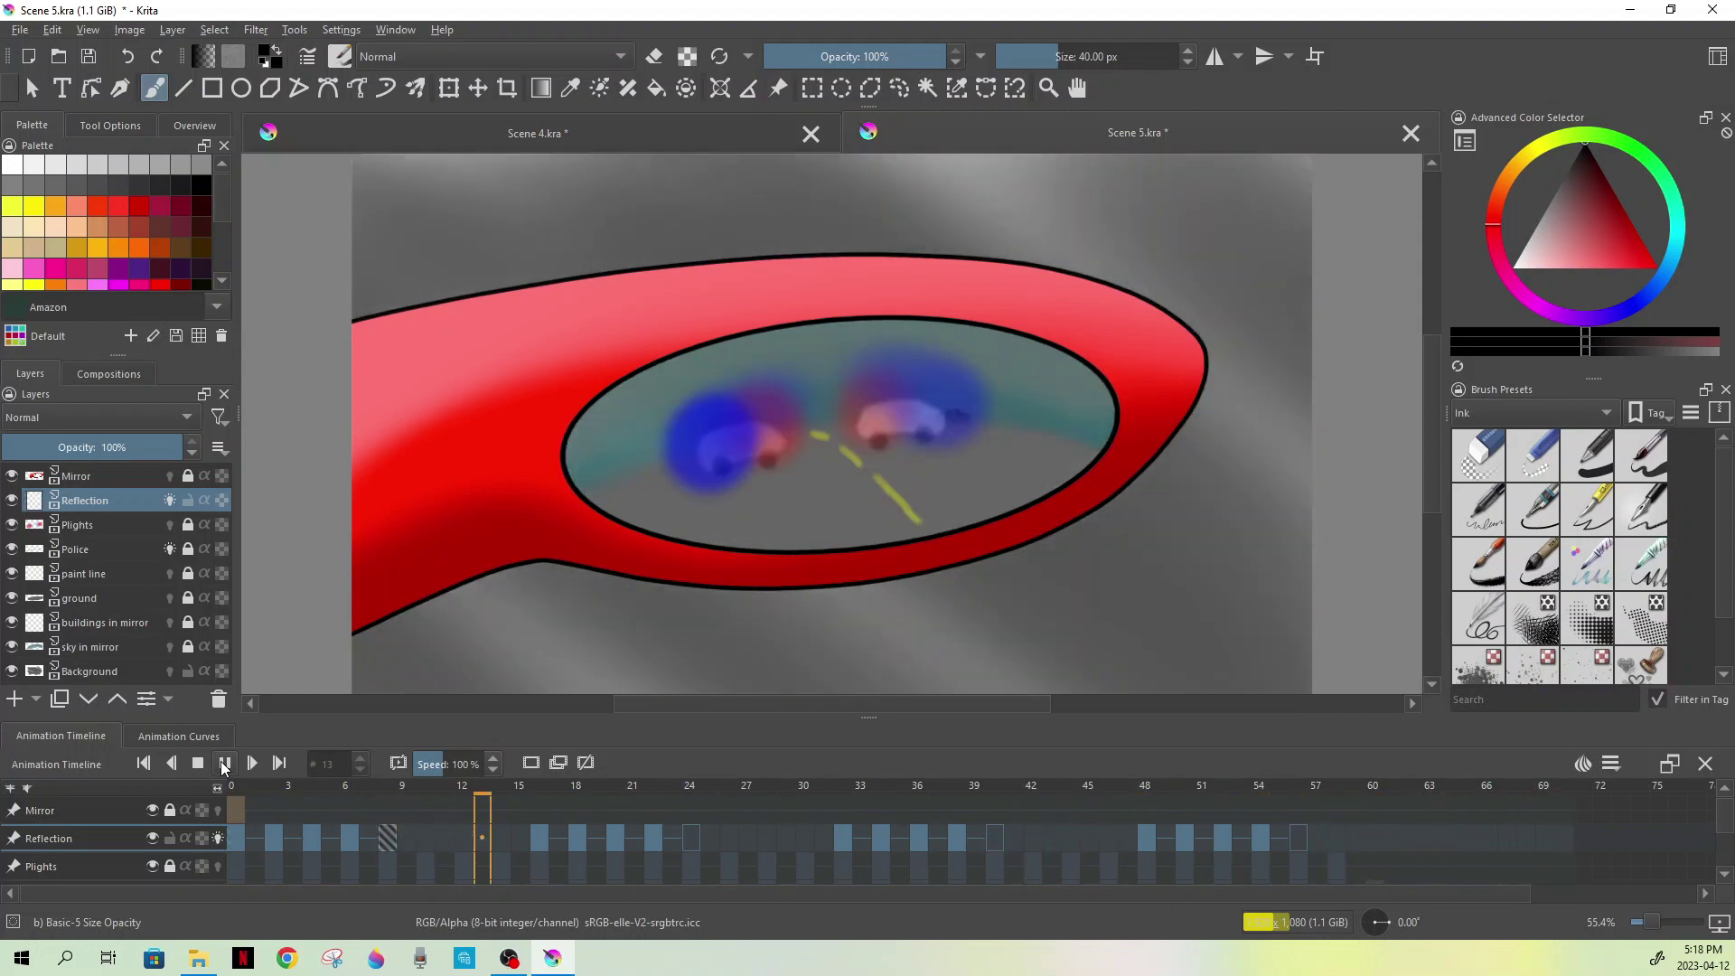
click(225, 764)
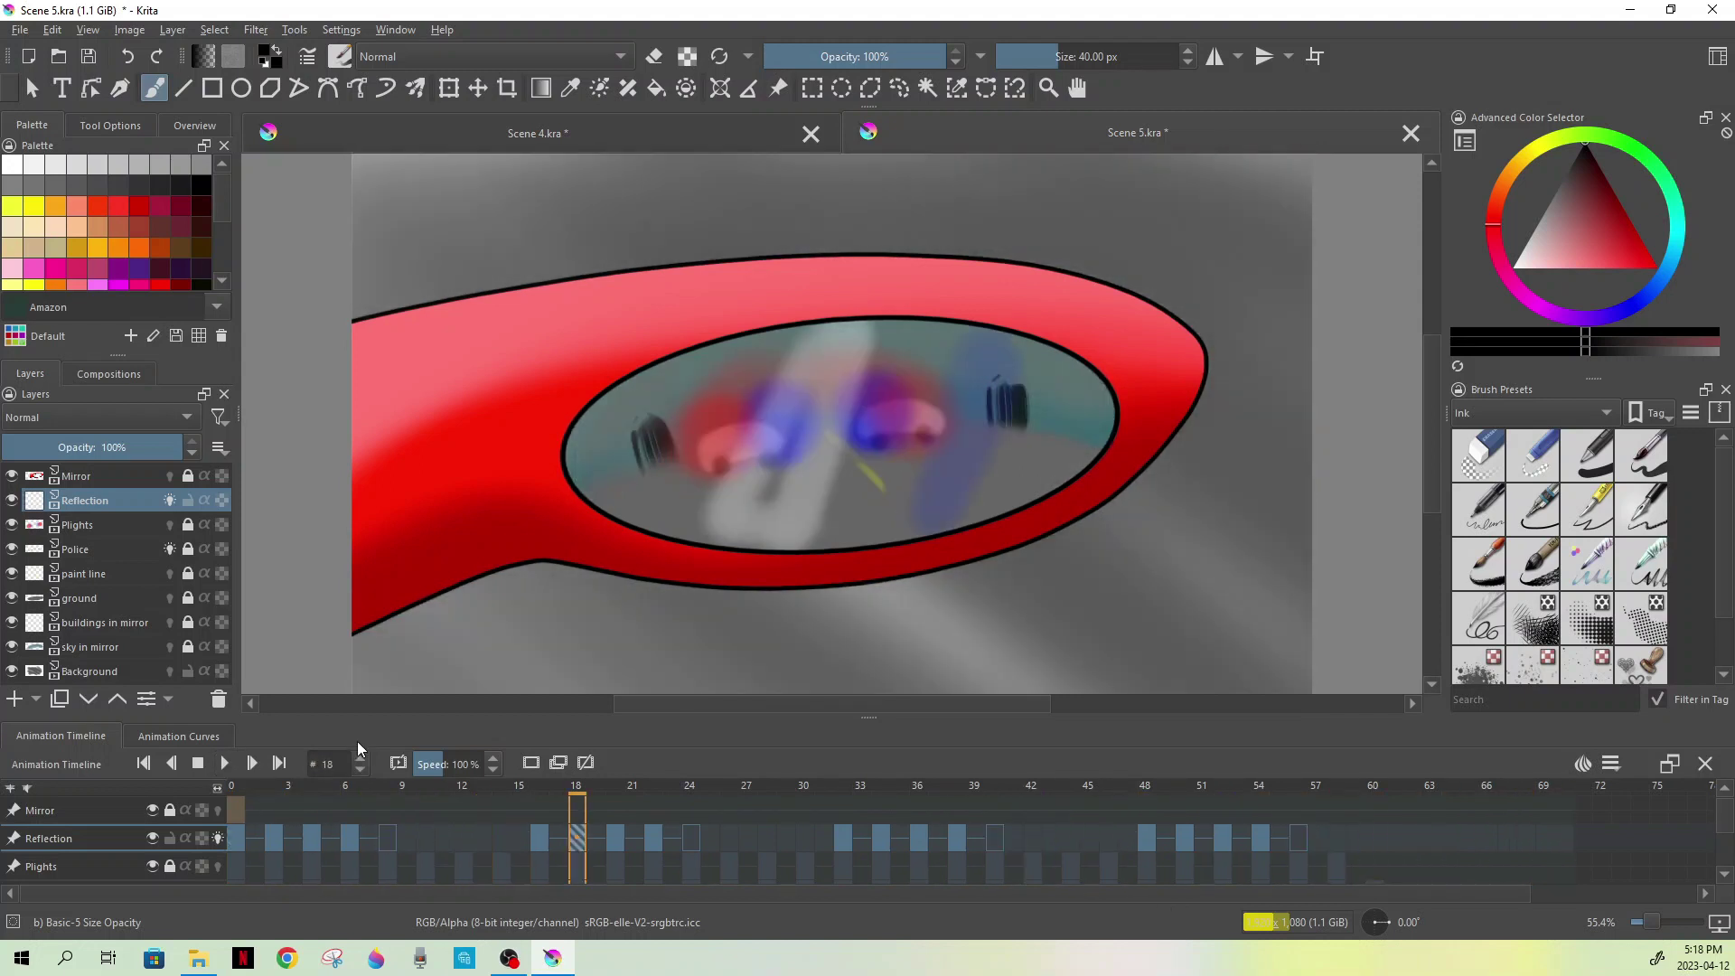
In Scene 4, enlarge the timeline and lock the Gun, Robber 1, BK2, glare and BK3 layers
click(567, 136)
scroll(866, 565, down, 1)
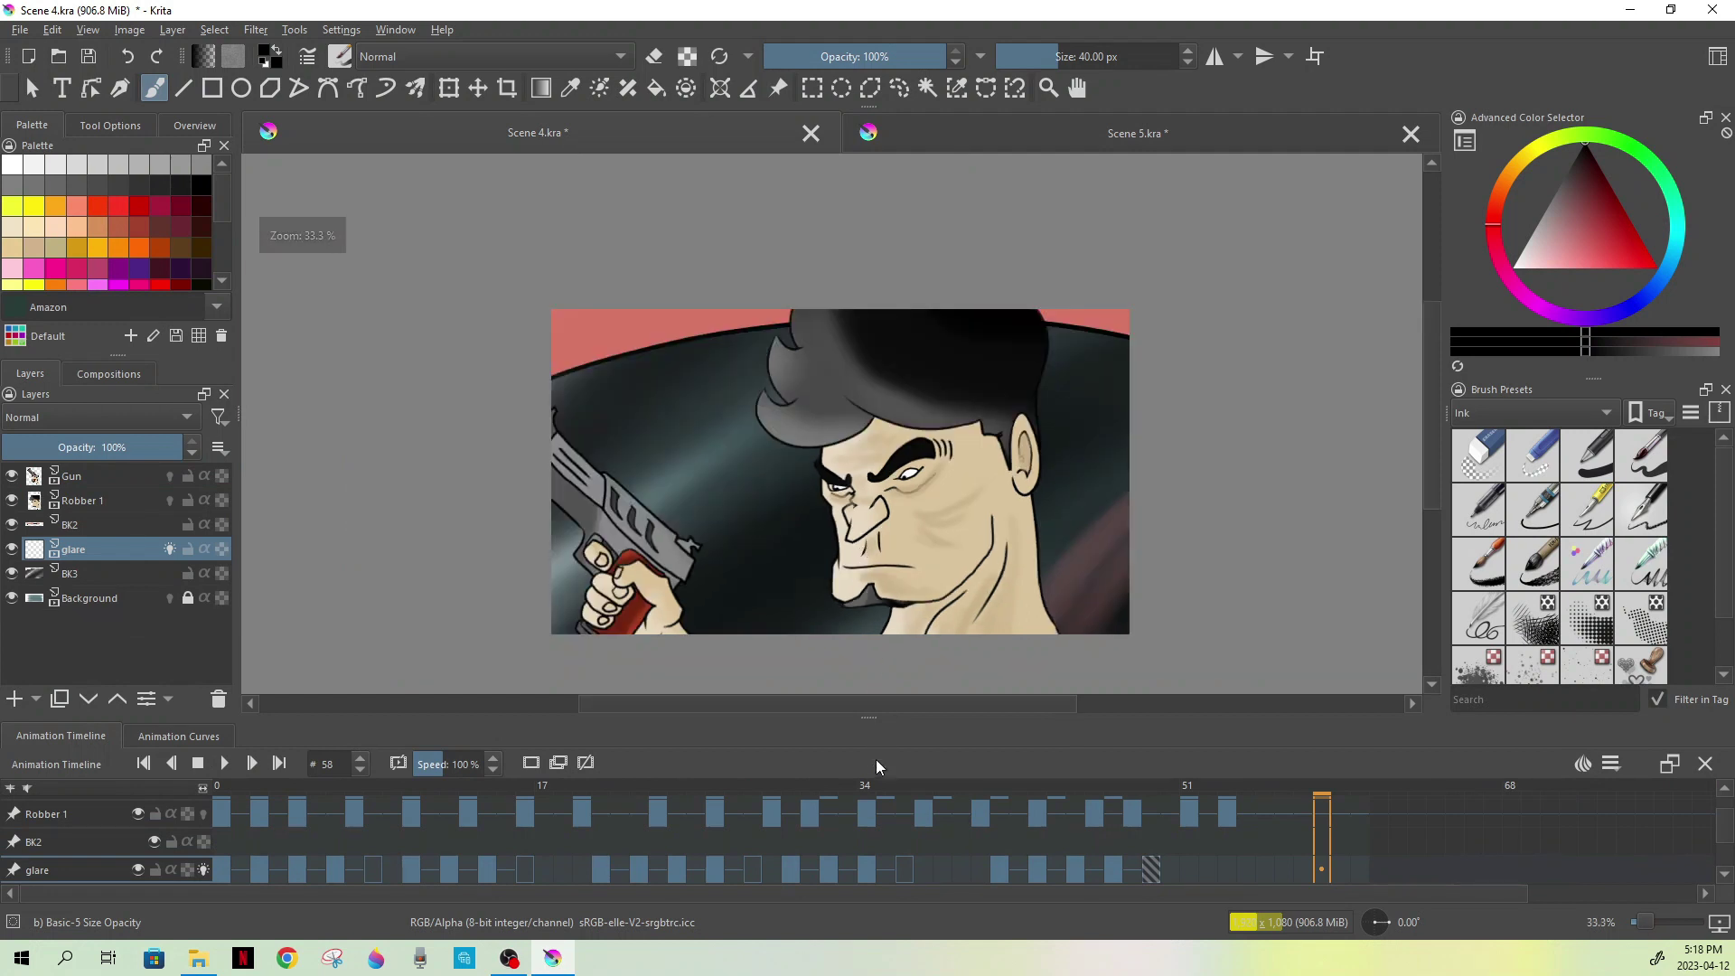
drag(868, 720, 867, 652)
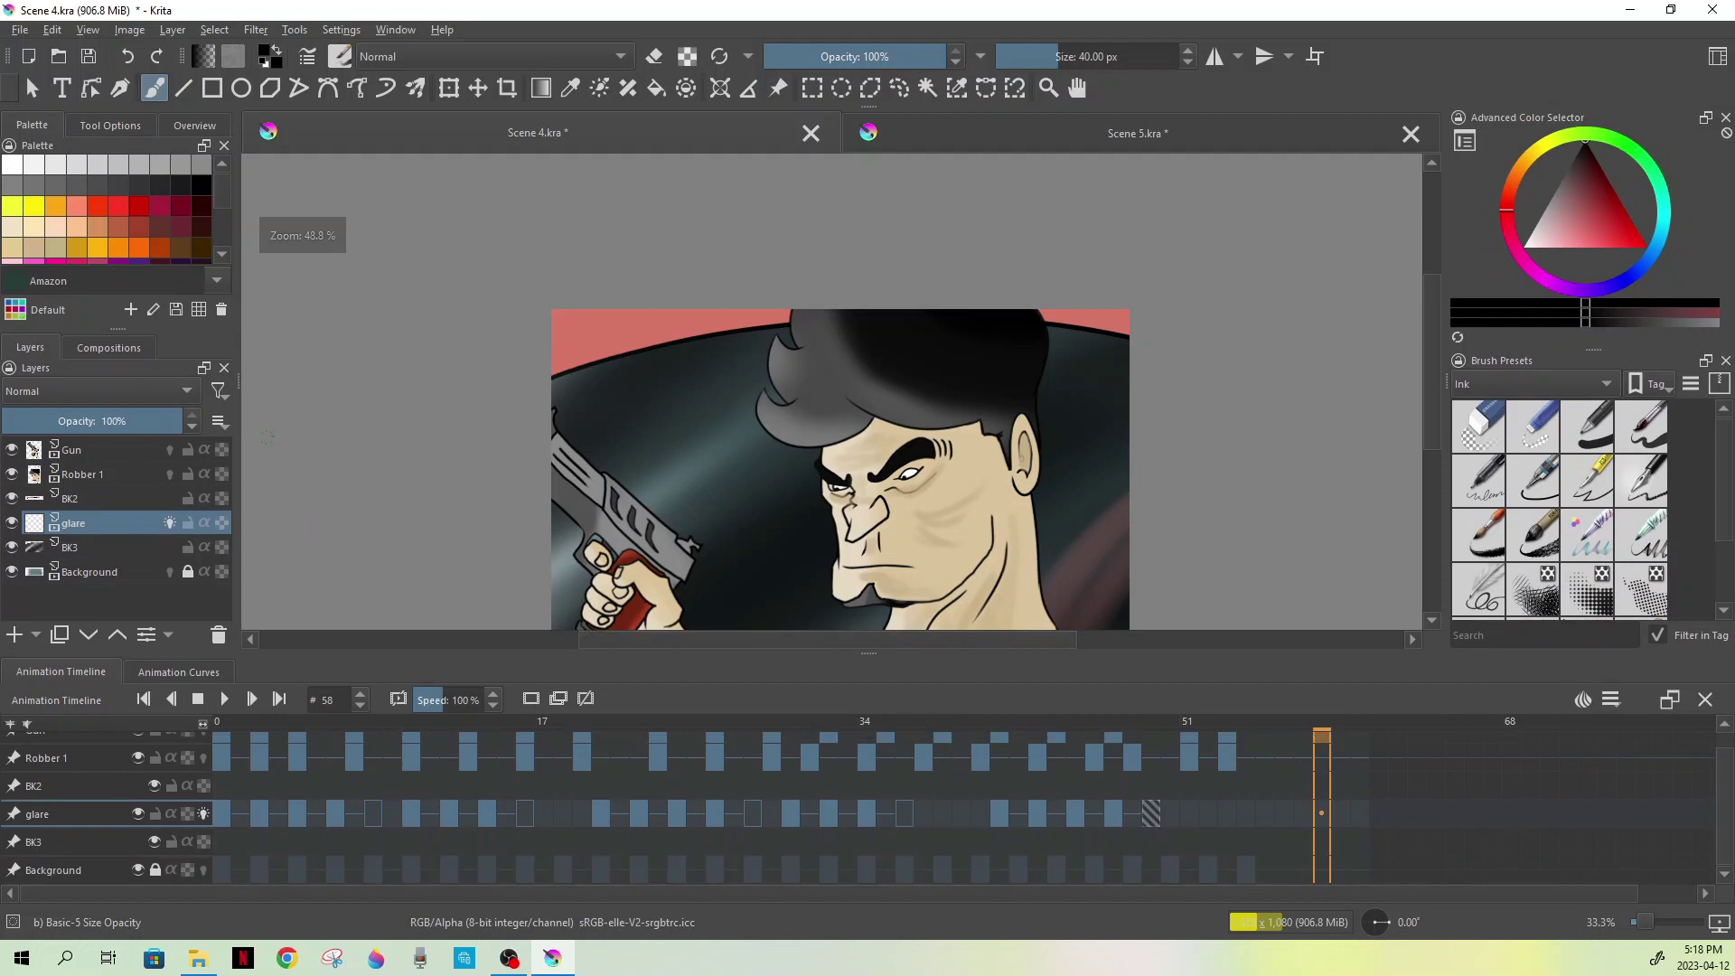
click(187, 450)
click(187, 473)
click(187, 498)
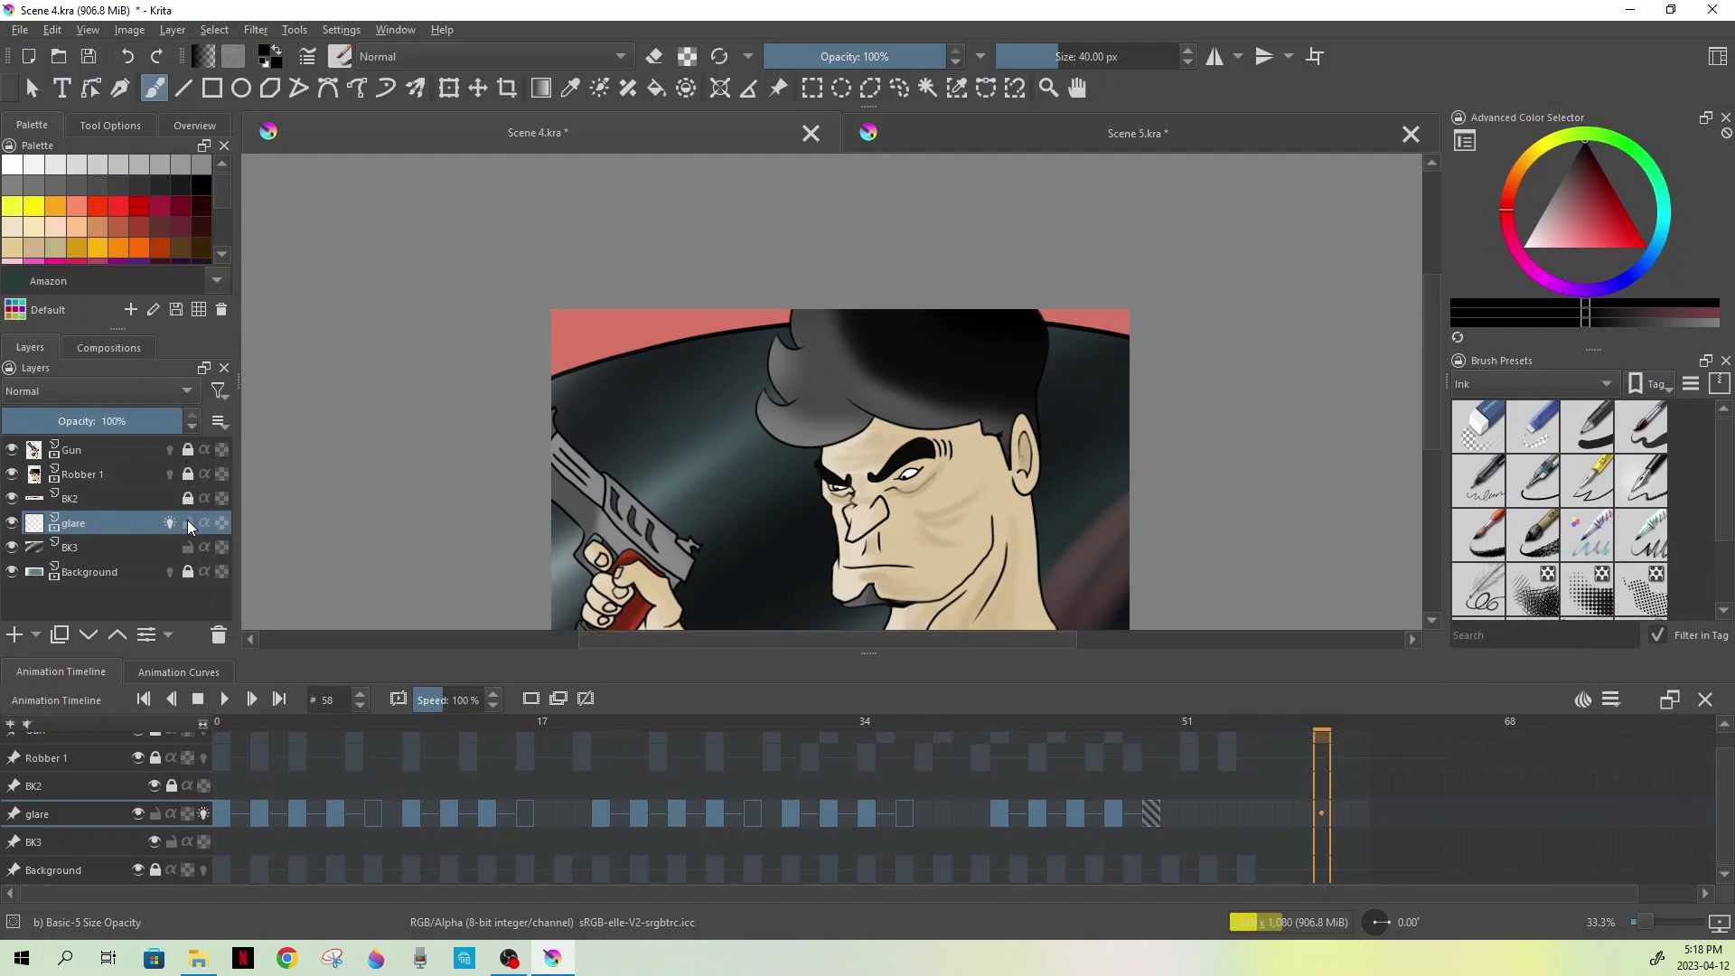
click(187, 522)
click(188, 547)
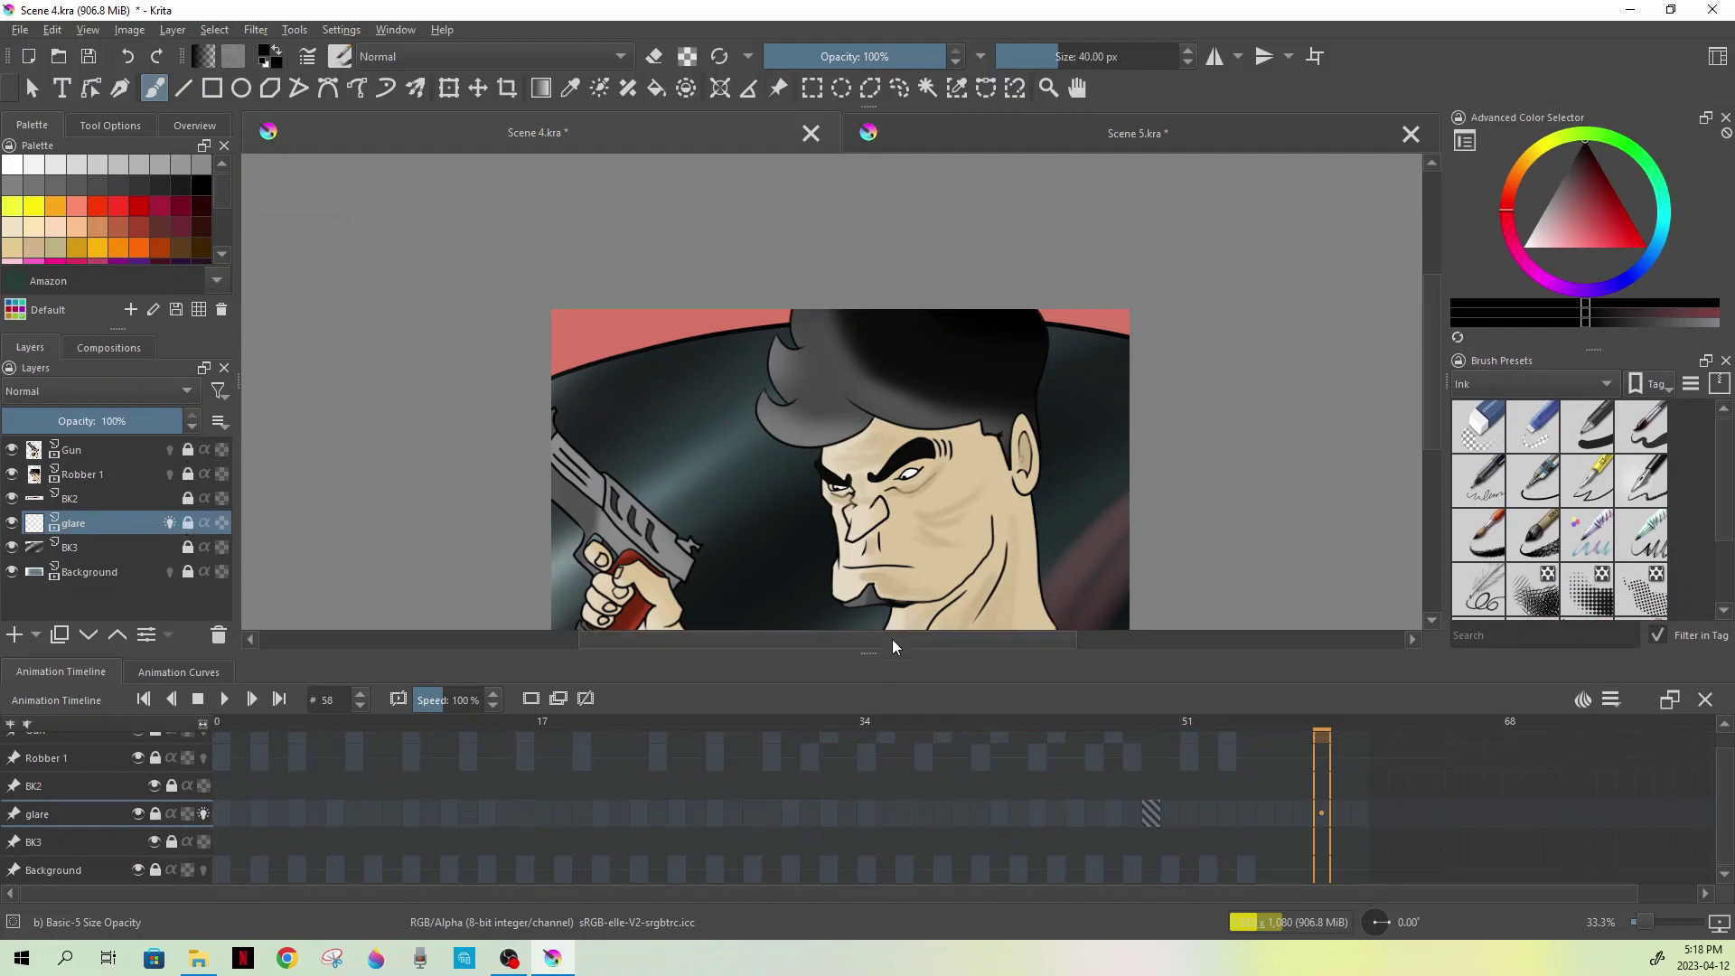
Heighten the timeline further and hide the Gun, Robber 1, BK2, glare and BK3 layers
scroll(915, 477, down, 1)
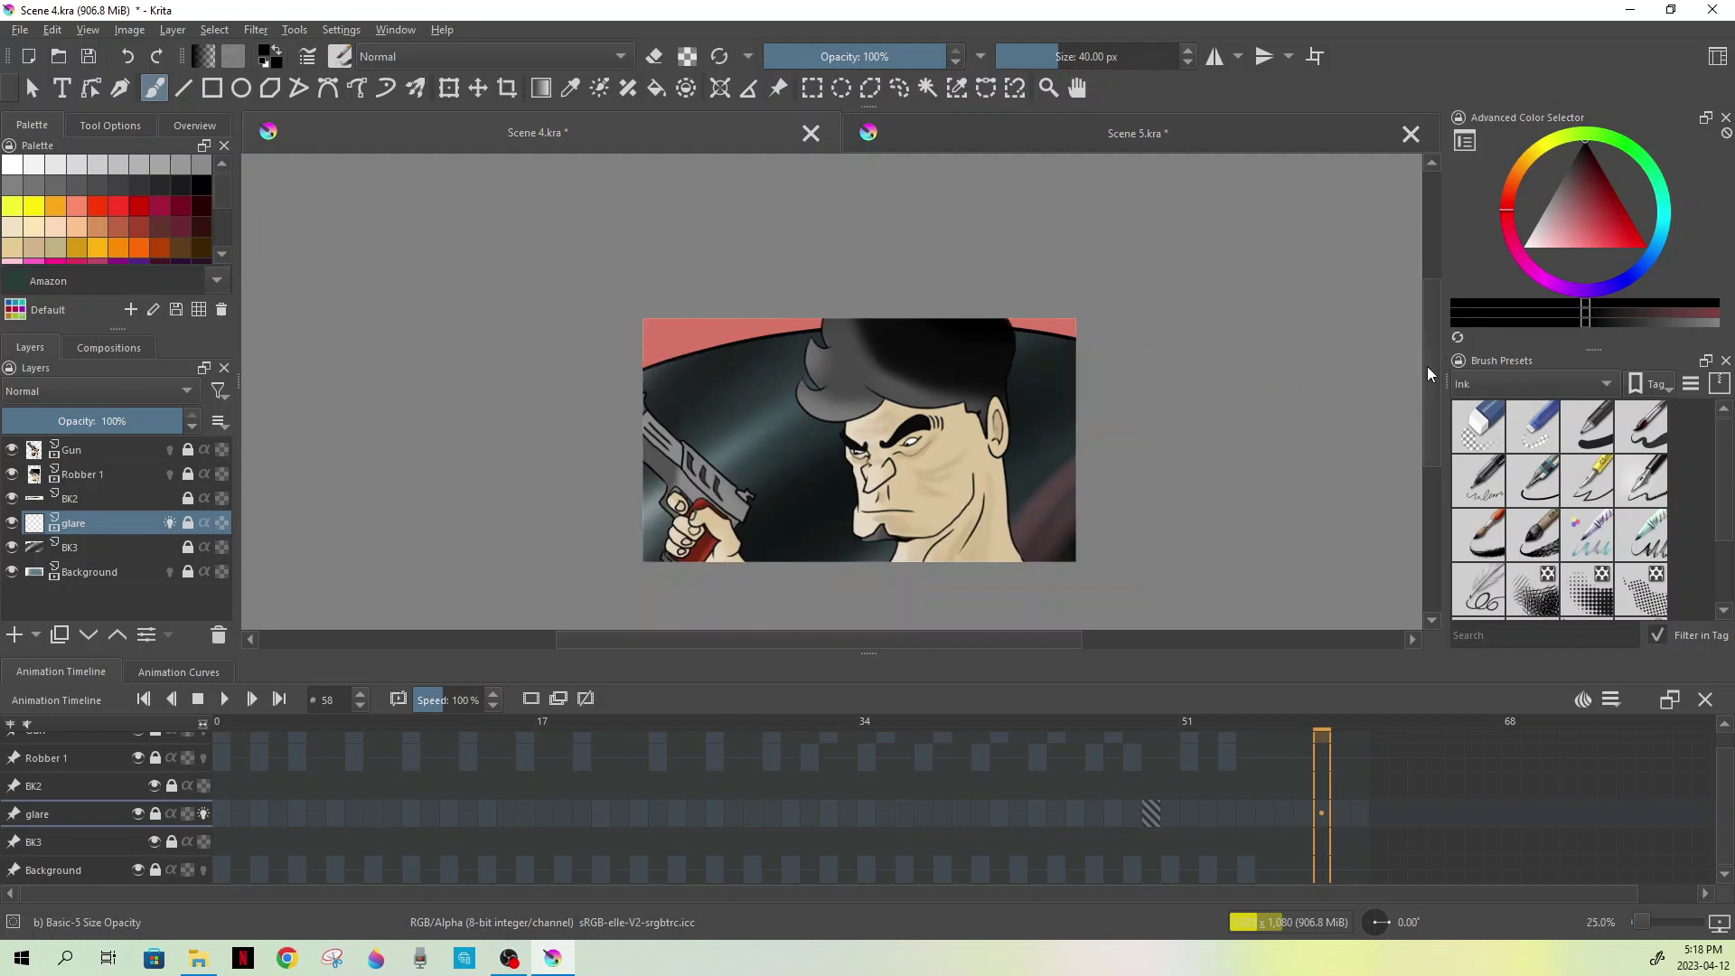
scroll(1428, 366, down, 2)
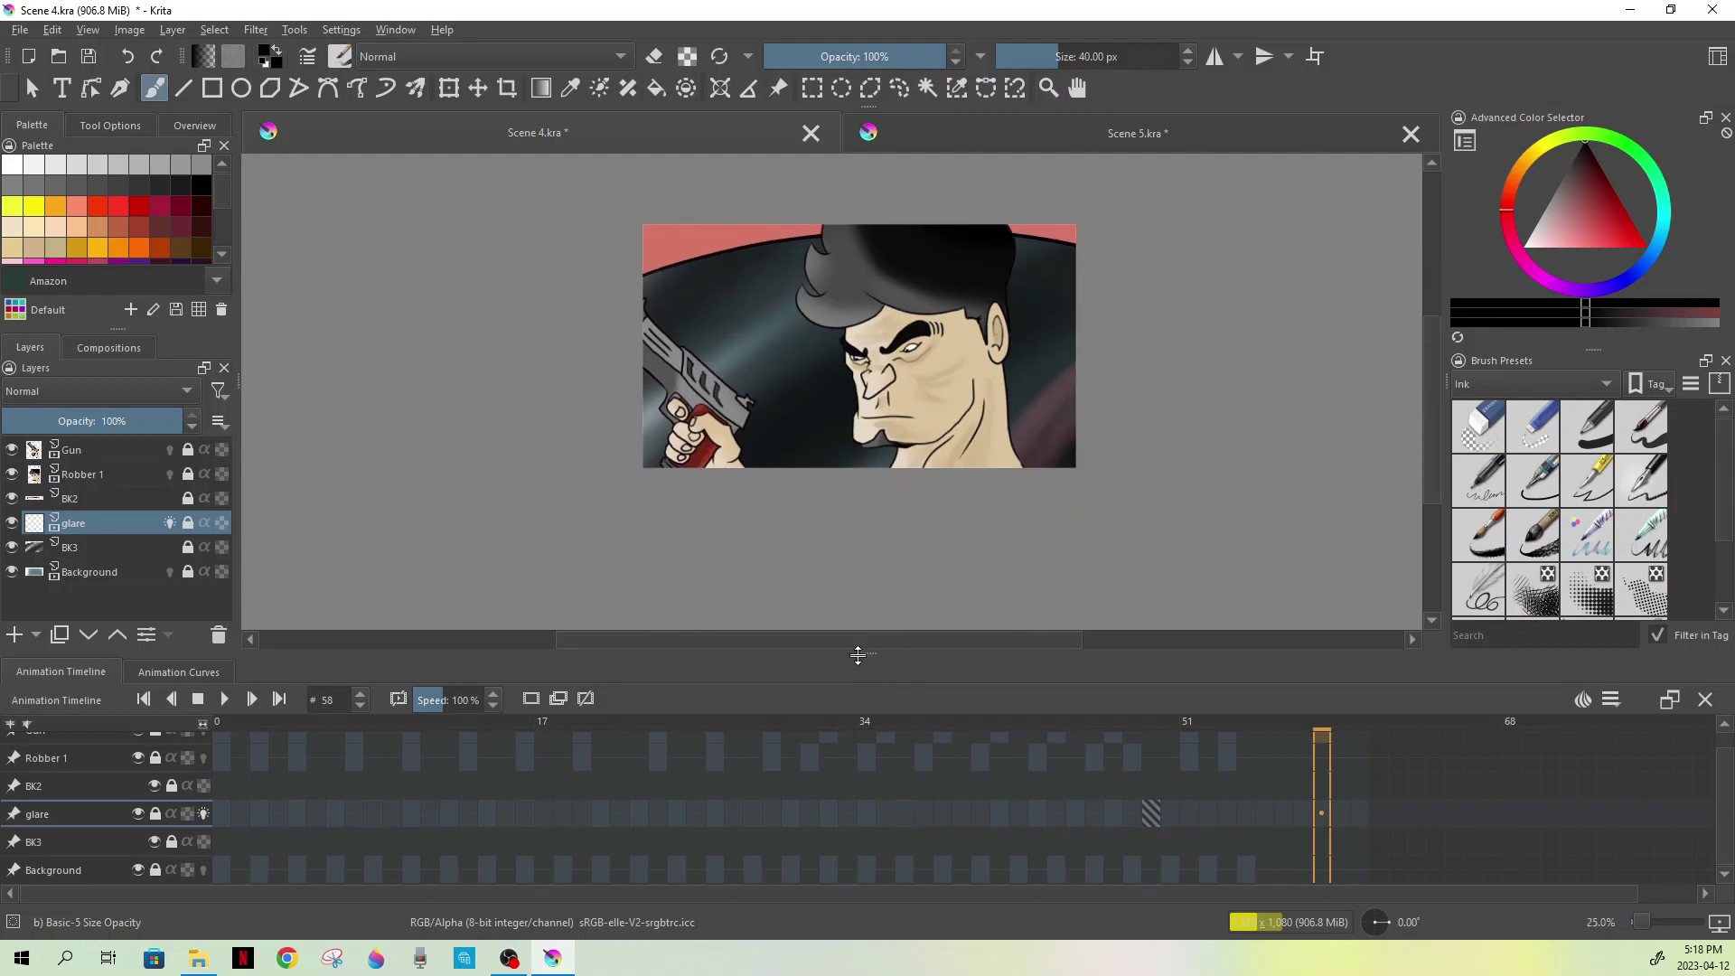
drag(856, 654, 908, 517)
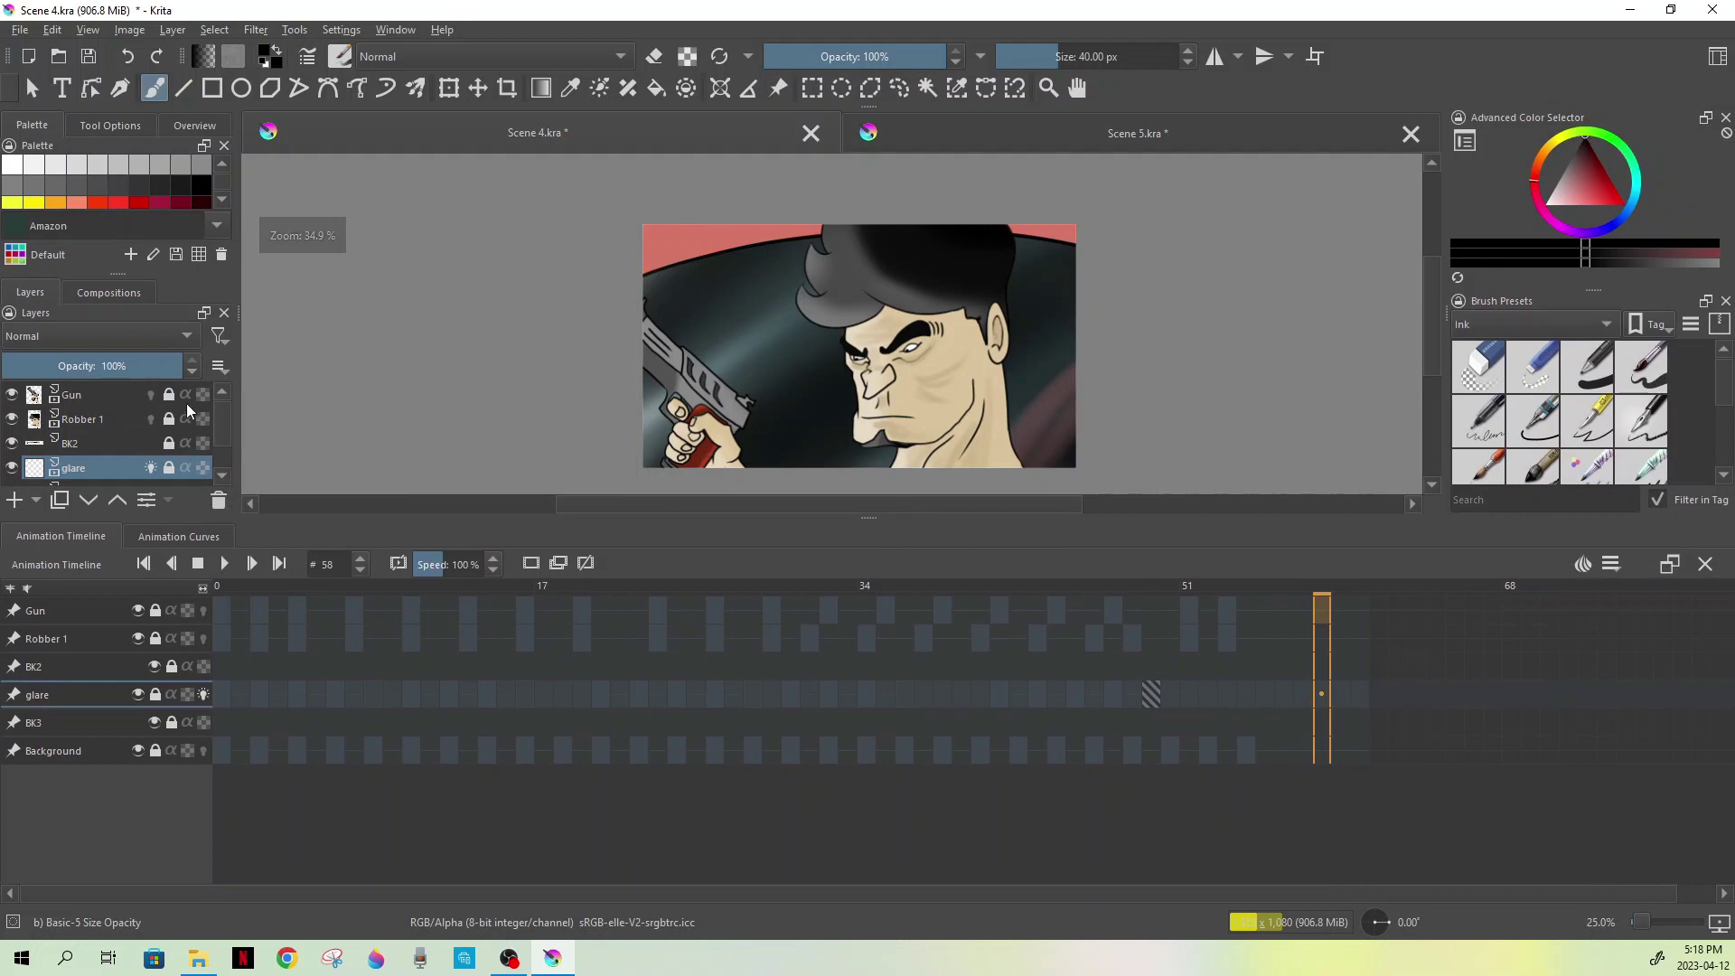
click(12, 397)
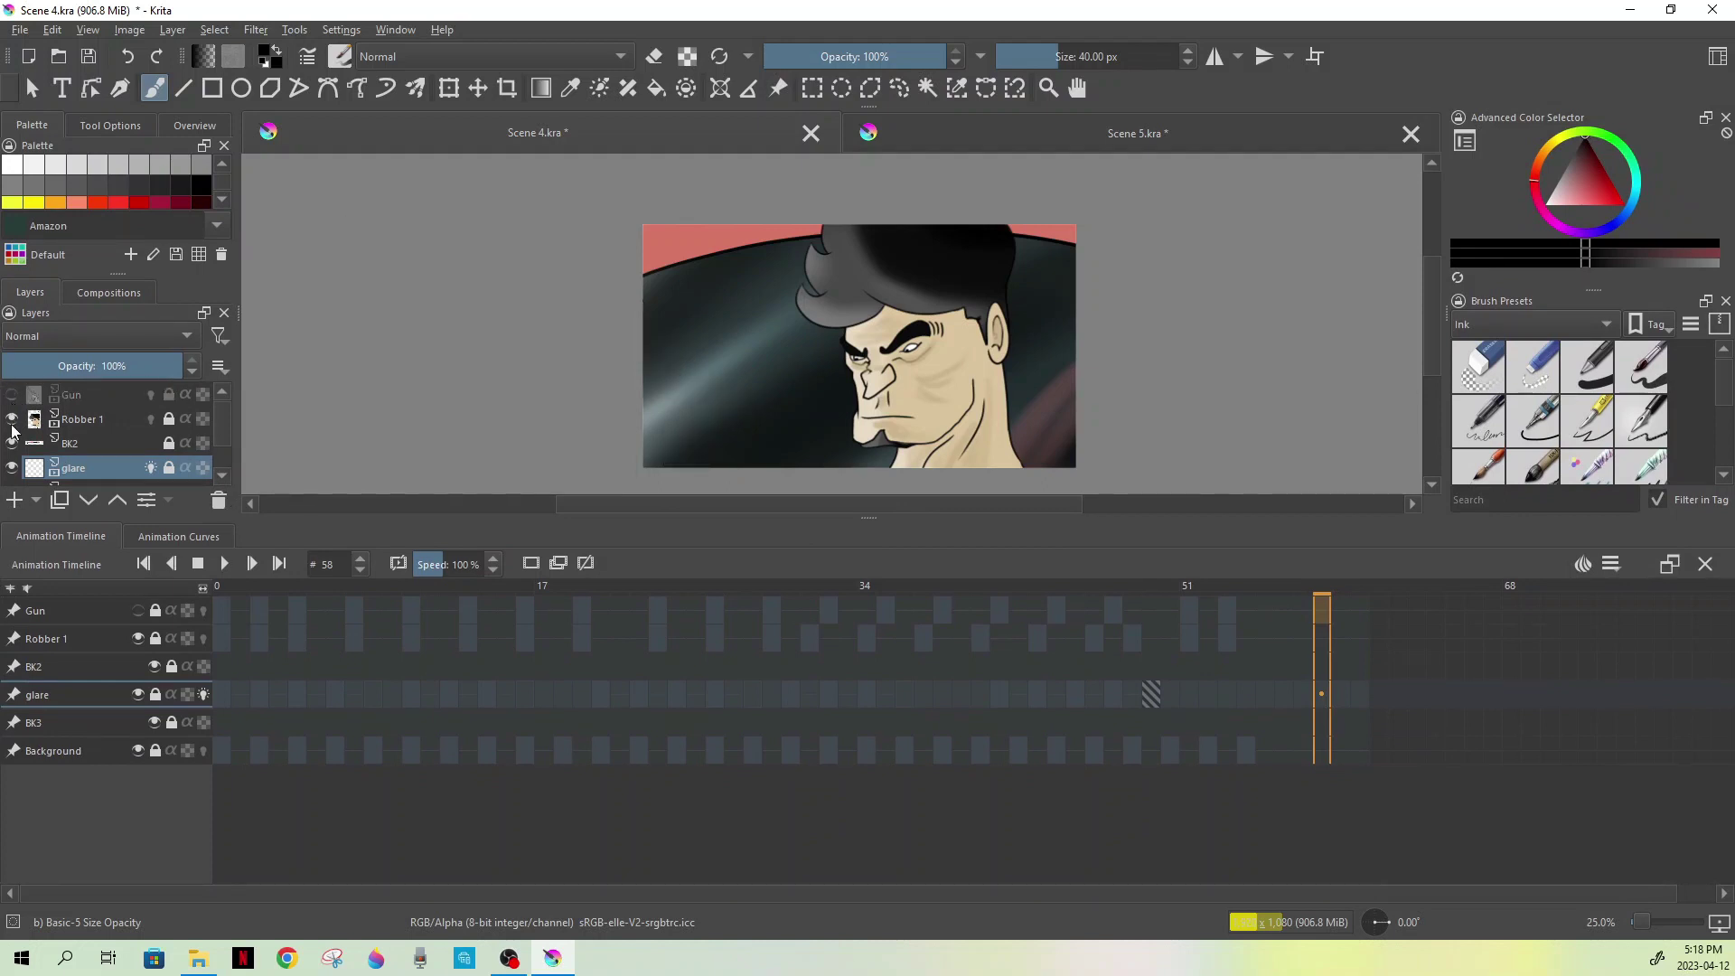
click(12, 420)
click(12, 443)
click(12, 467)
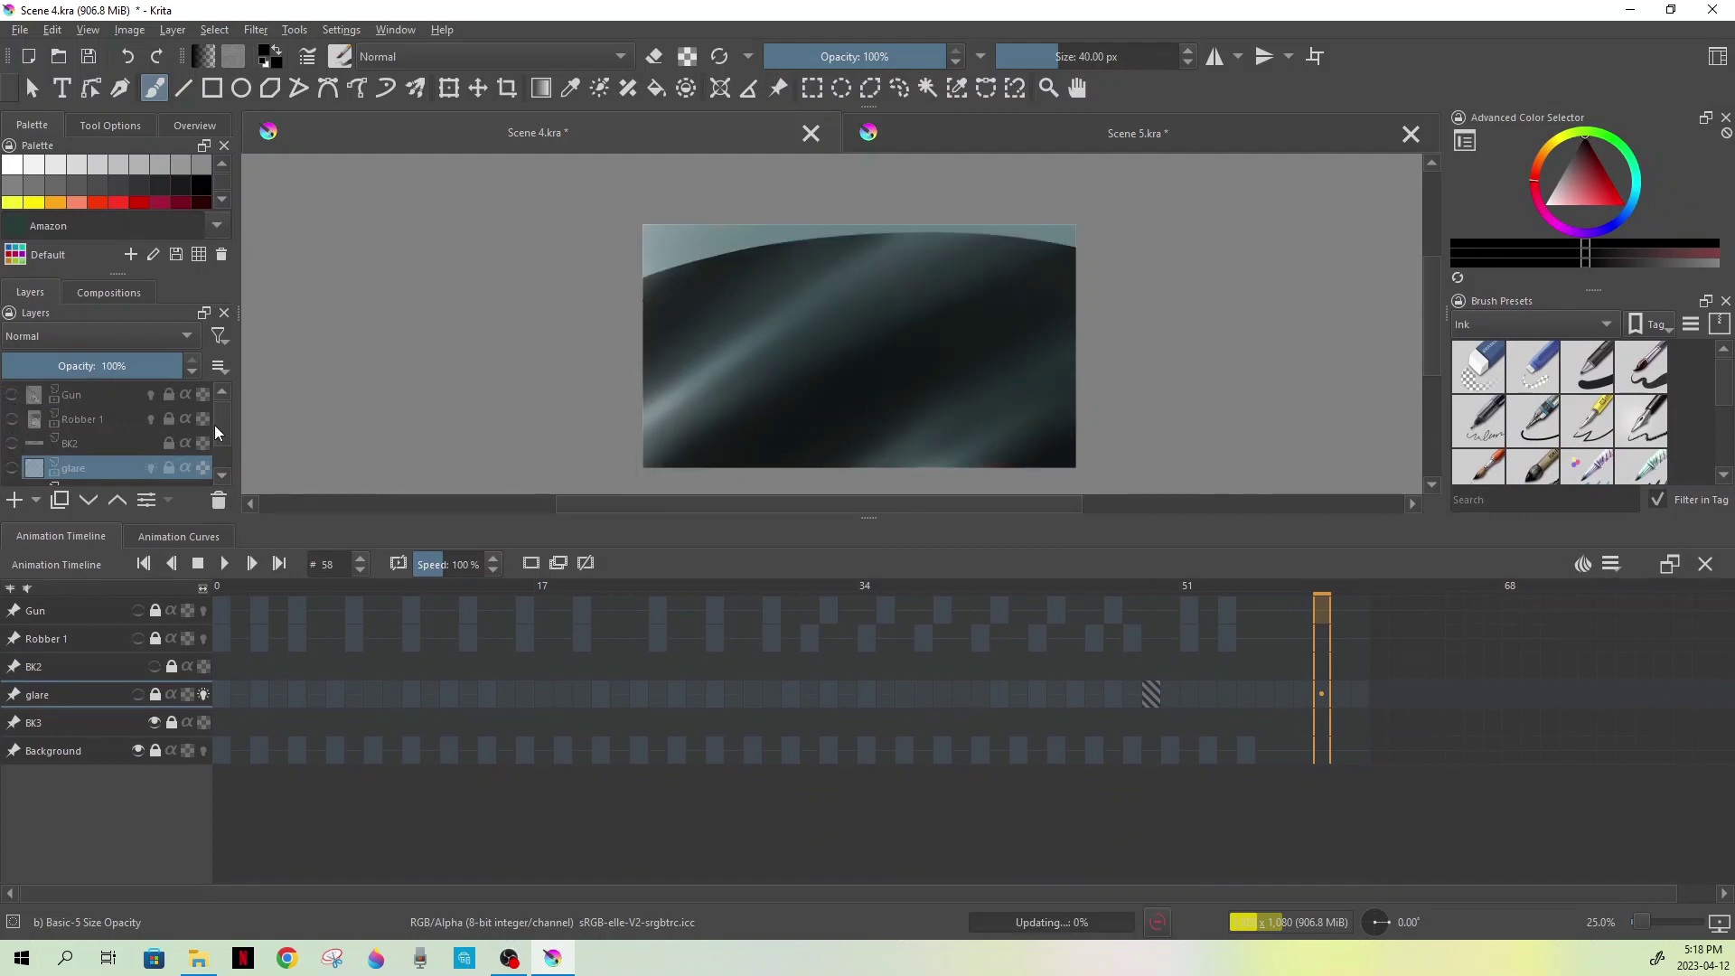
scroll(14, 470, down, 1)
click(11, 449)
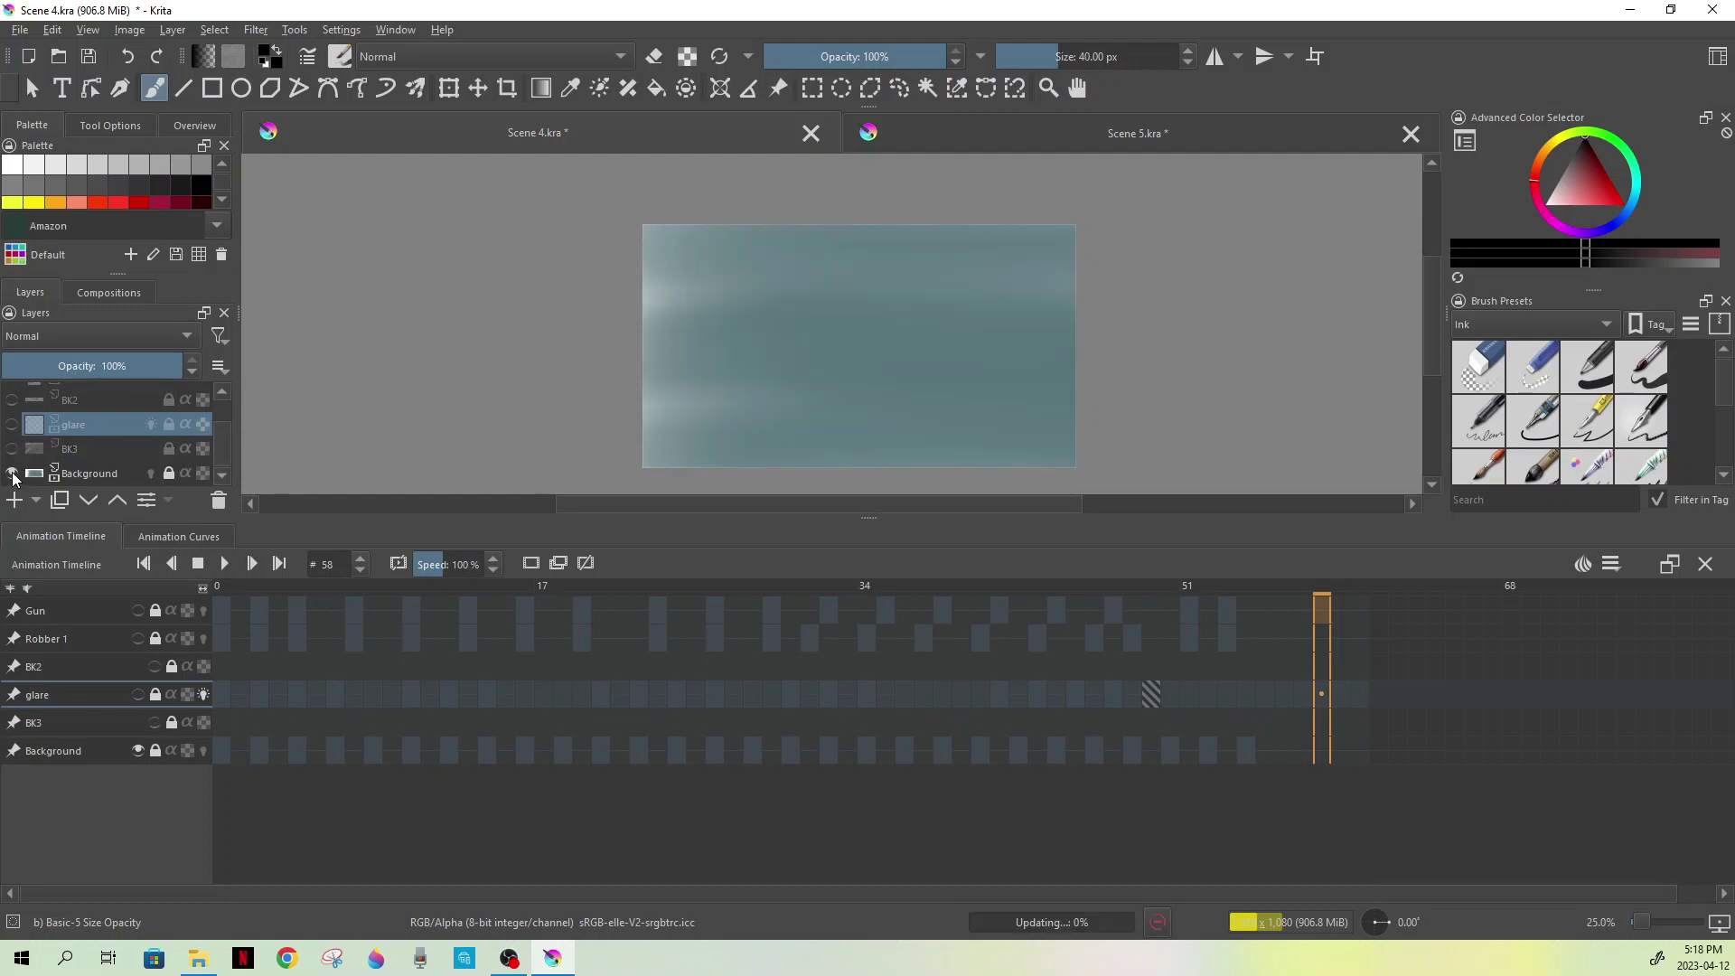
mouse_move(12, 479)
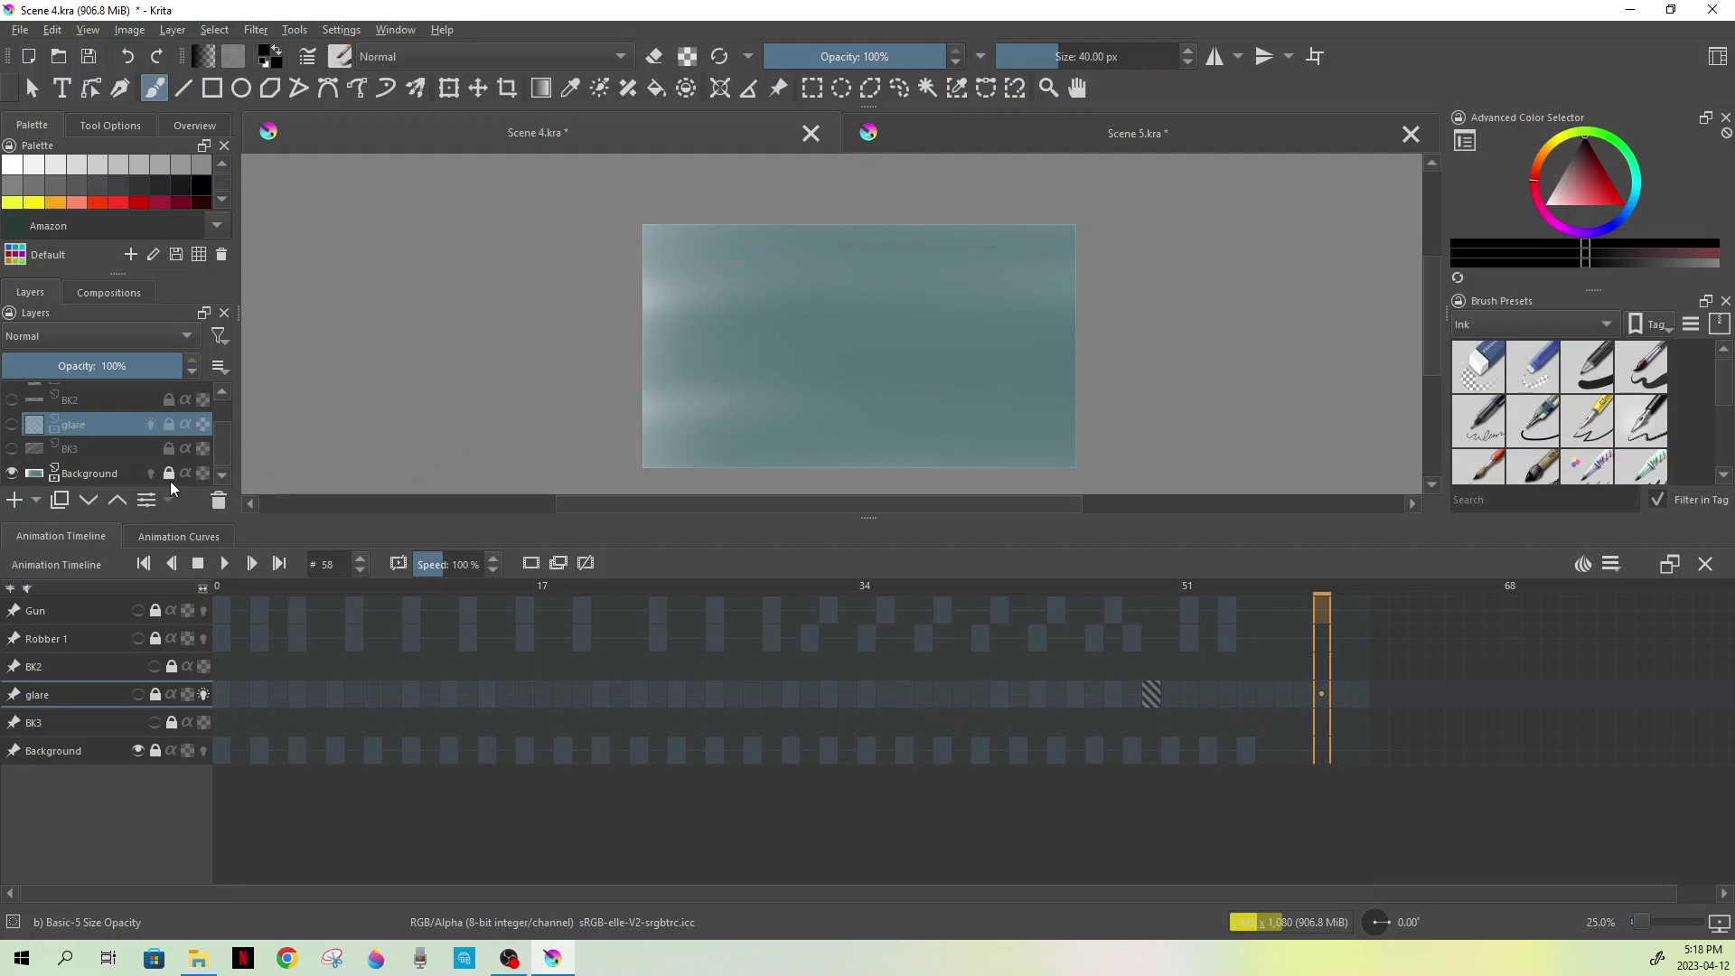
Select the Background layer and step through its frames 0 to 22 to review the colour changes
click(62, 757)
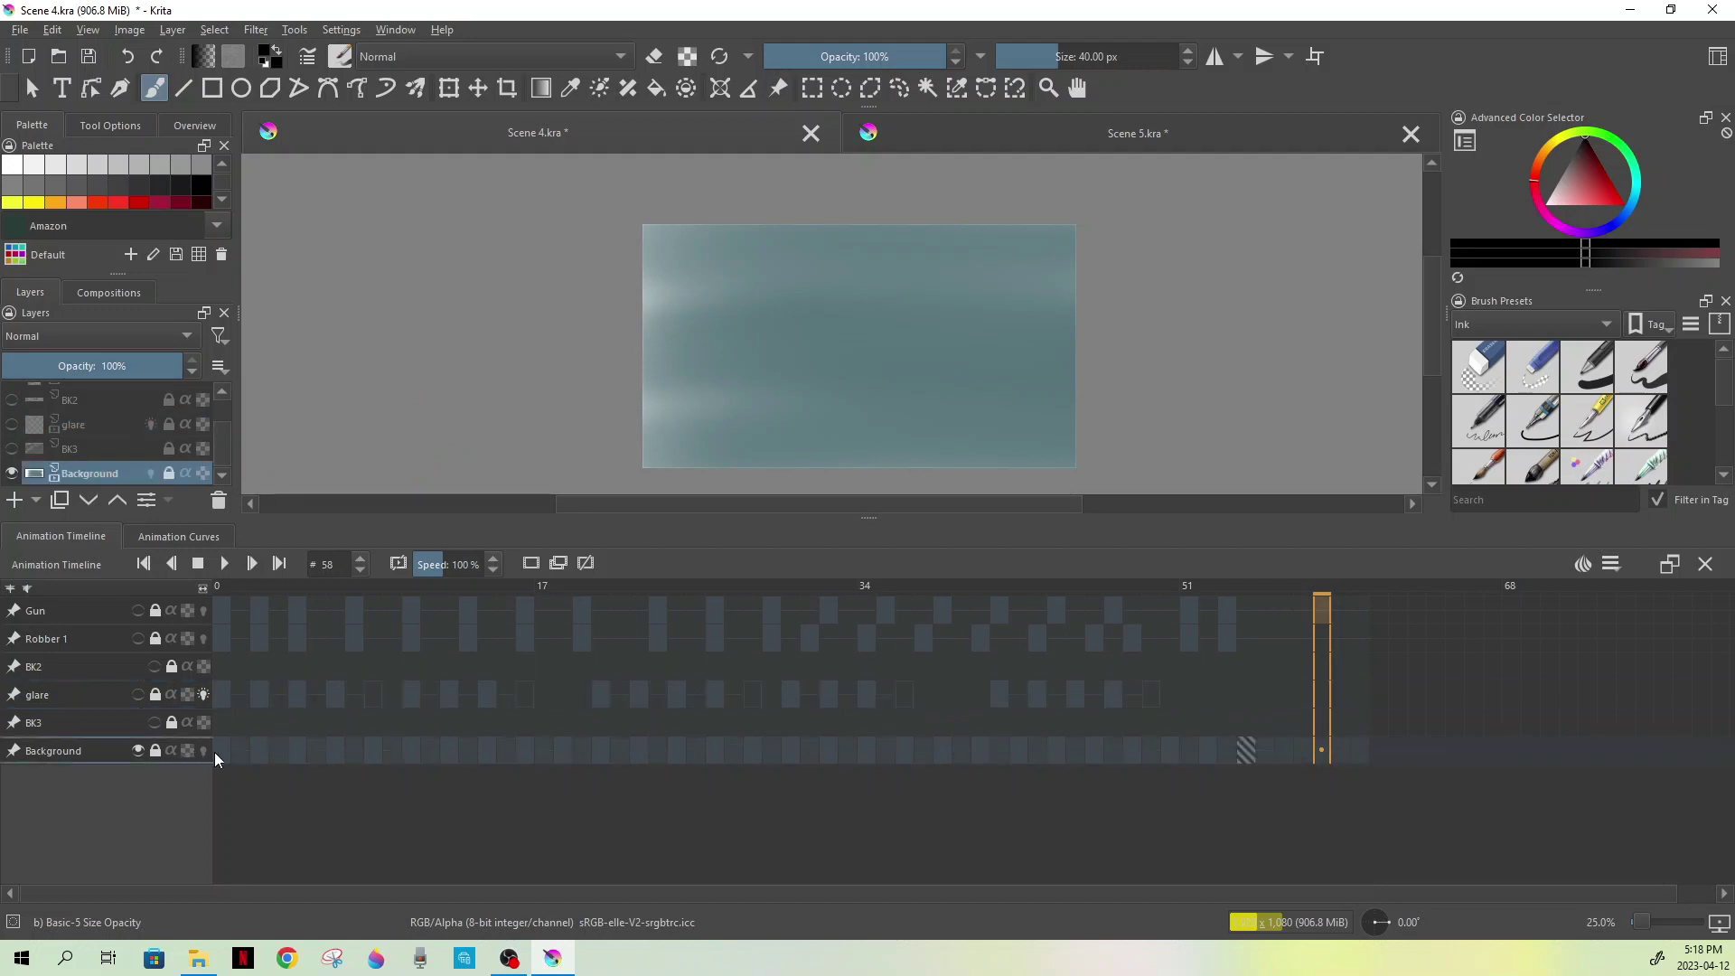
click(187, 751)
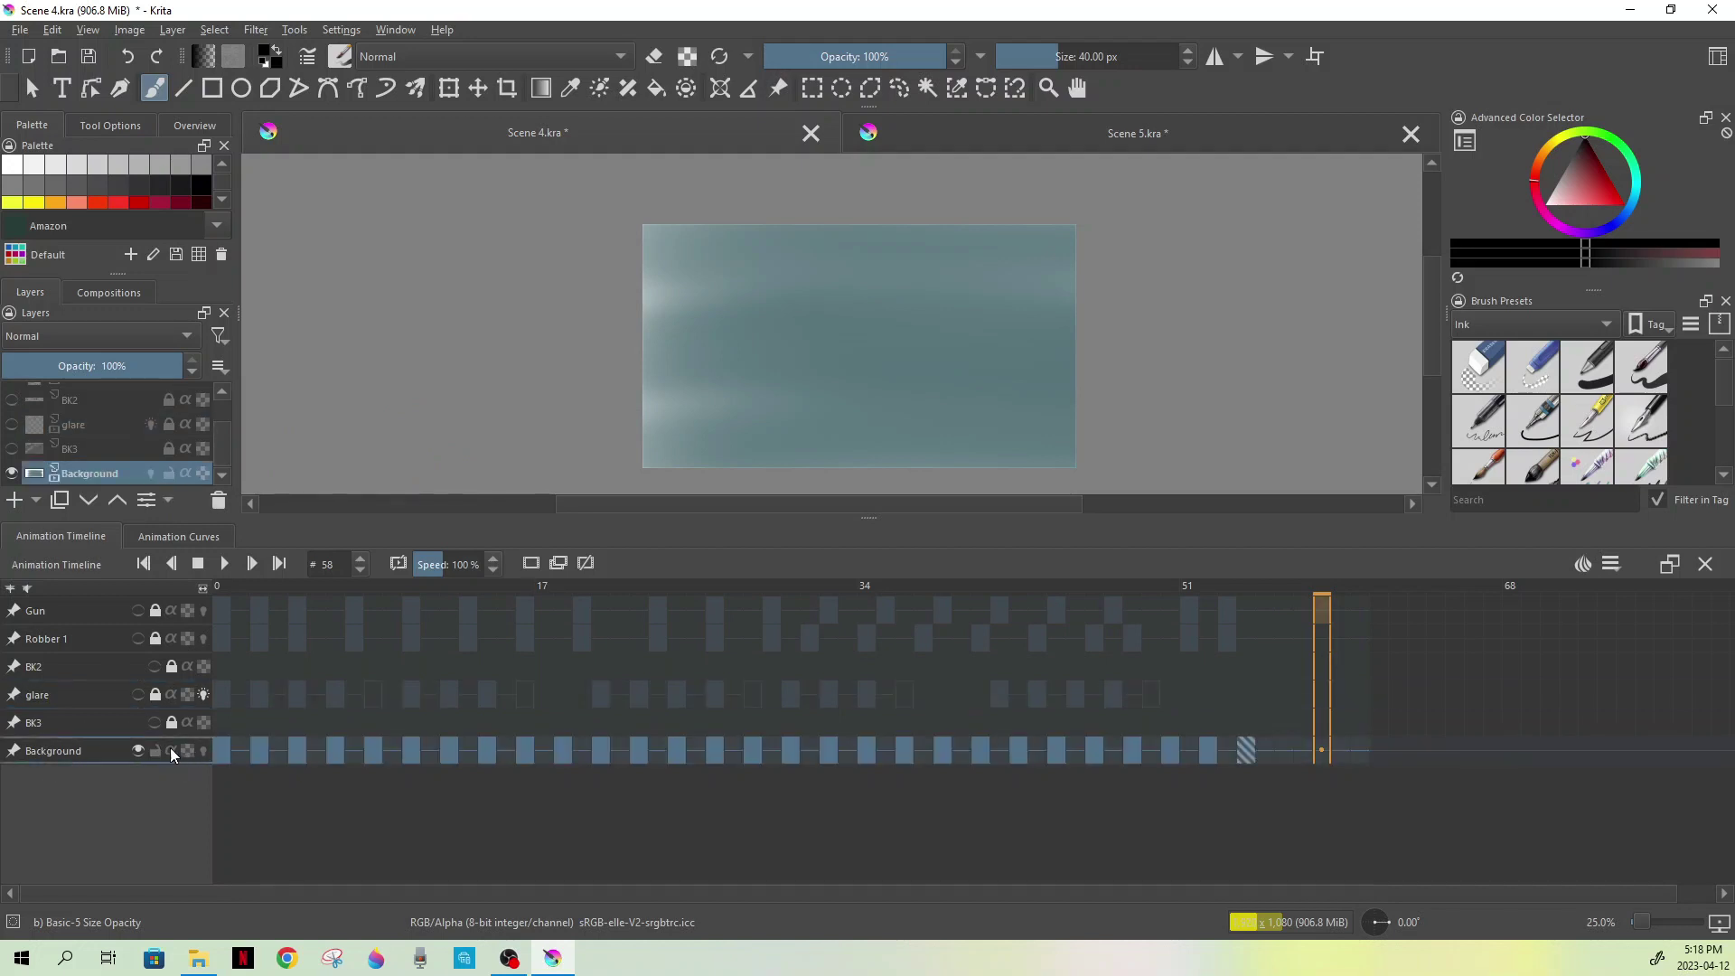
click(233, 757)
click(259, 758)
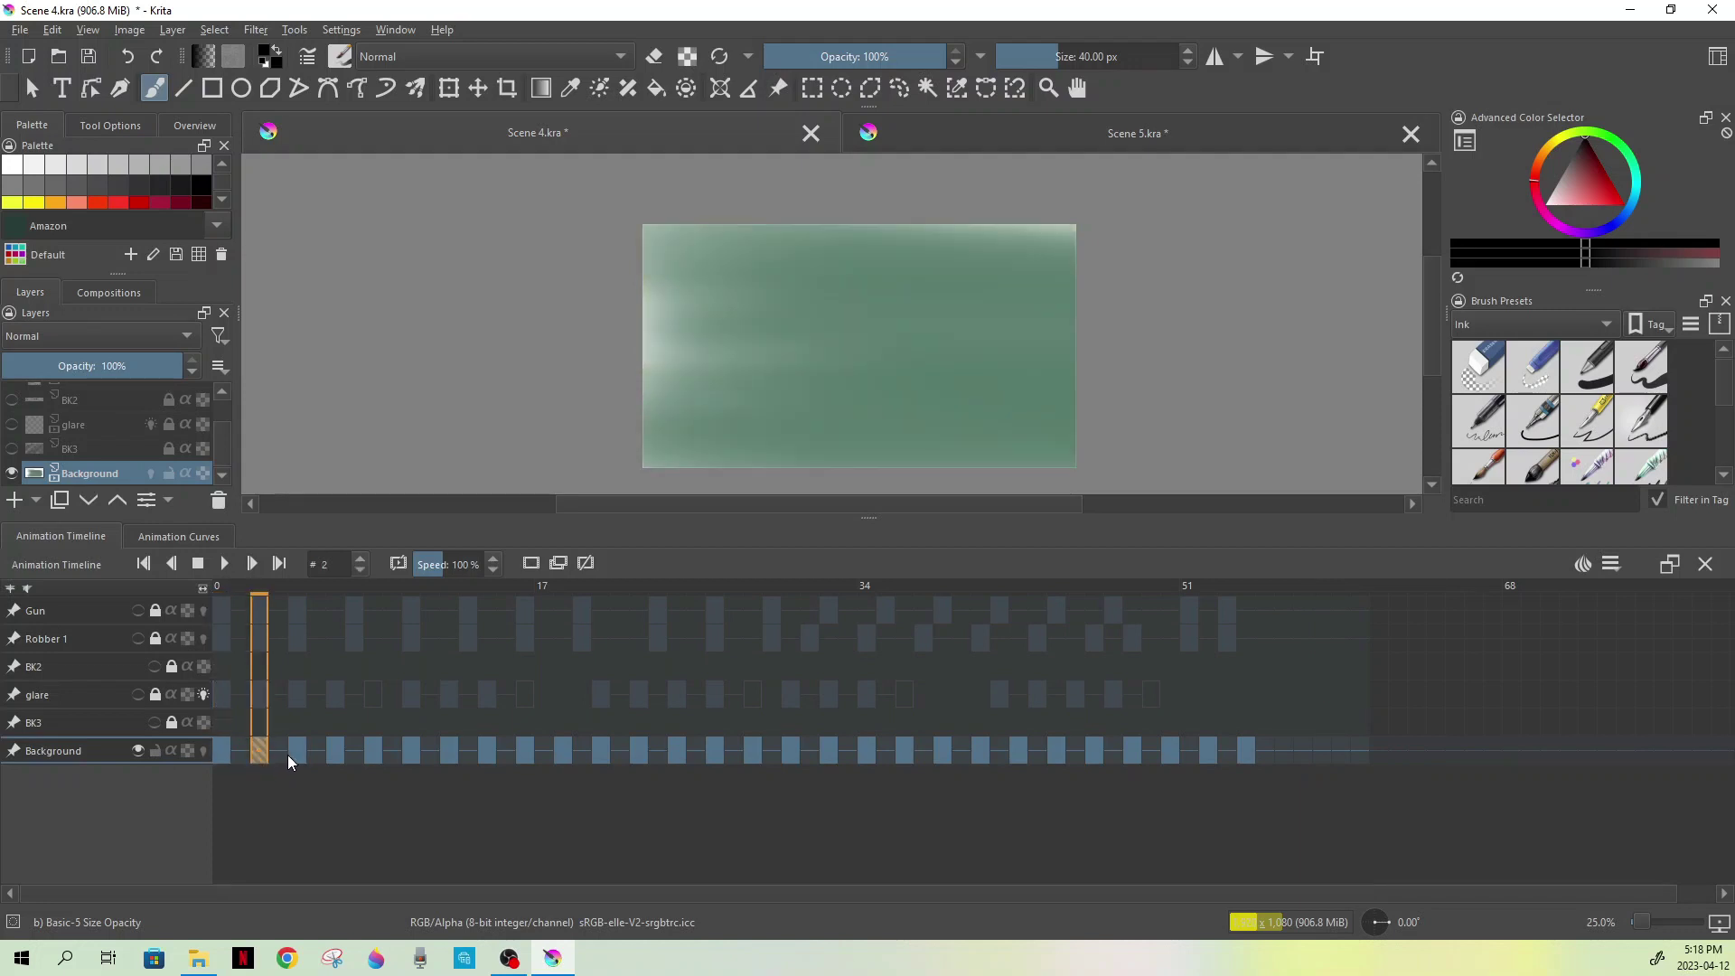
click(299, 754)
click(334, 751)
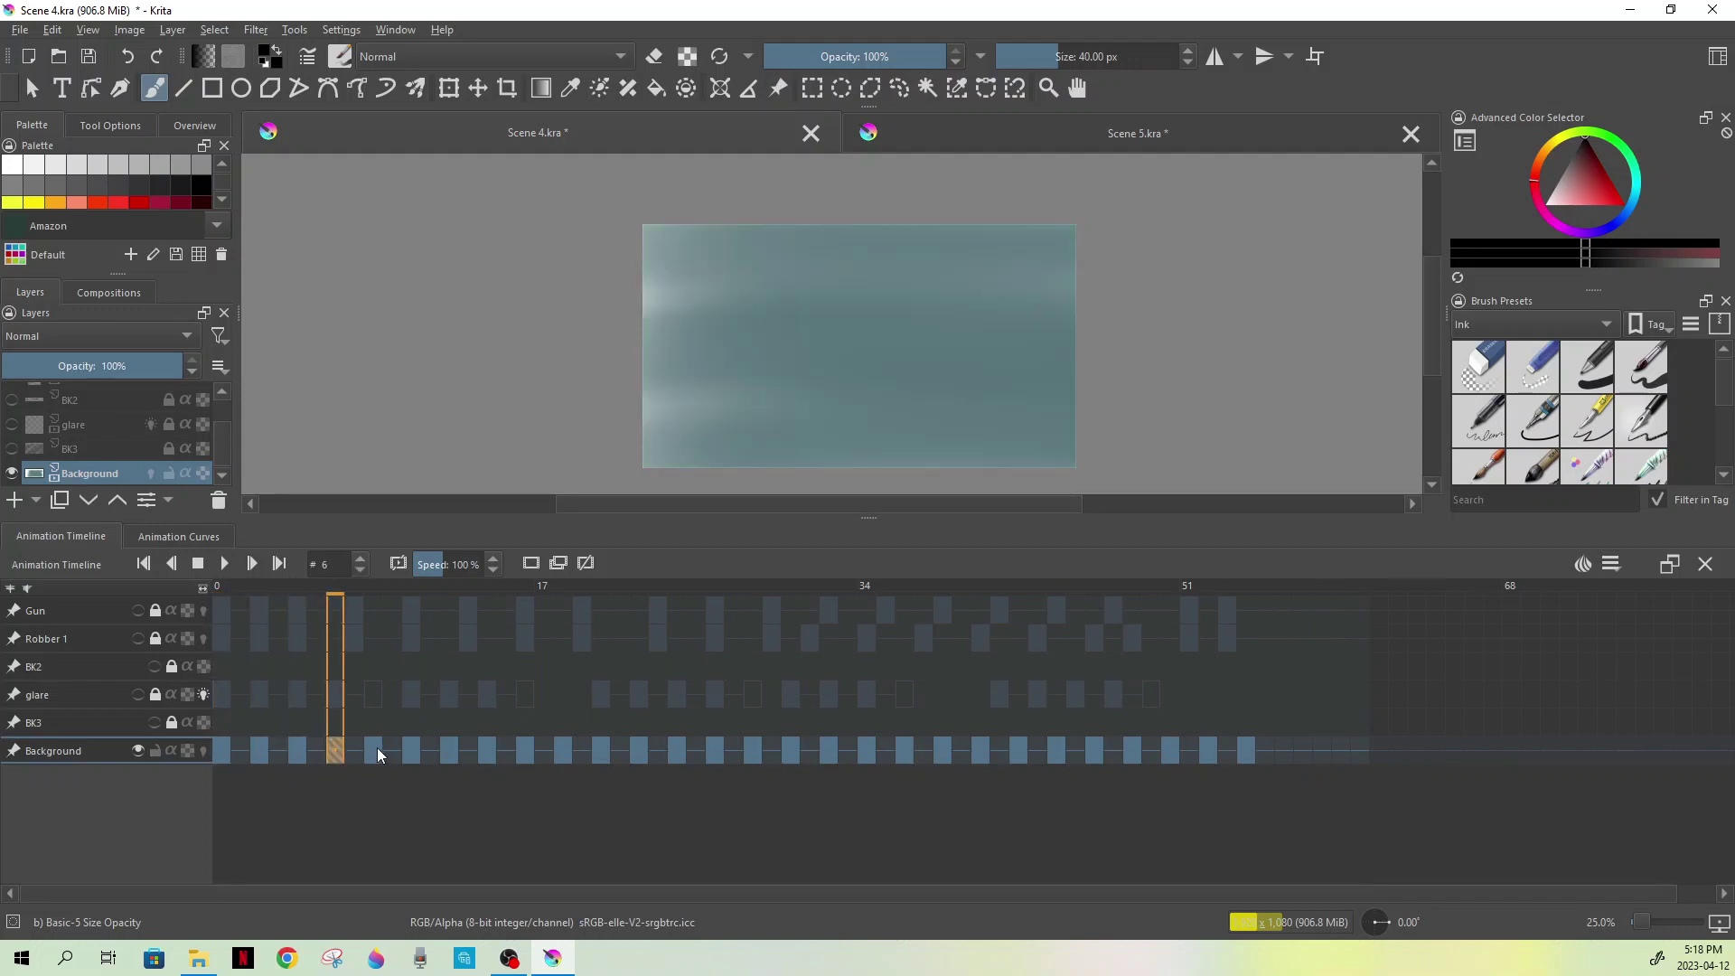
click(377, 748)
click(417, 751)
click(457, 753)
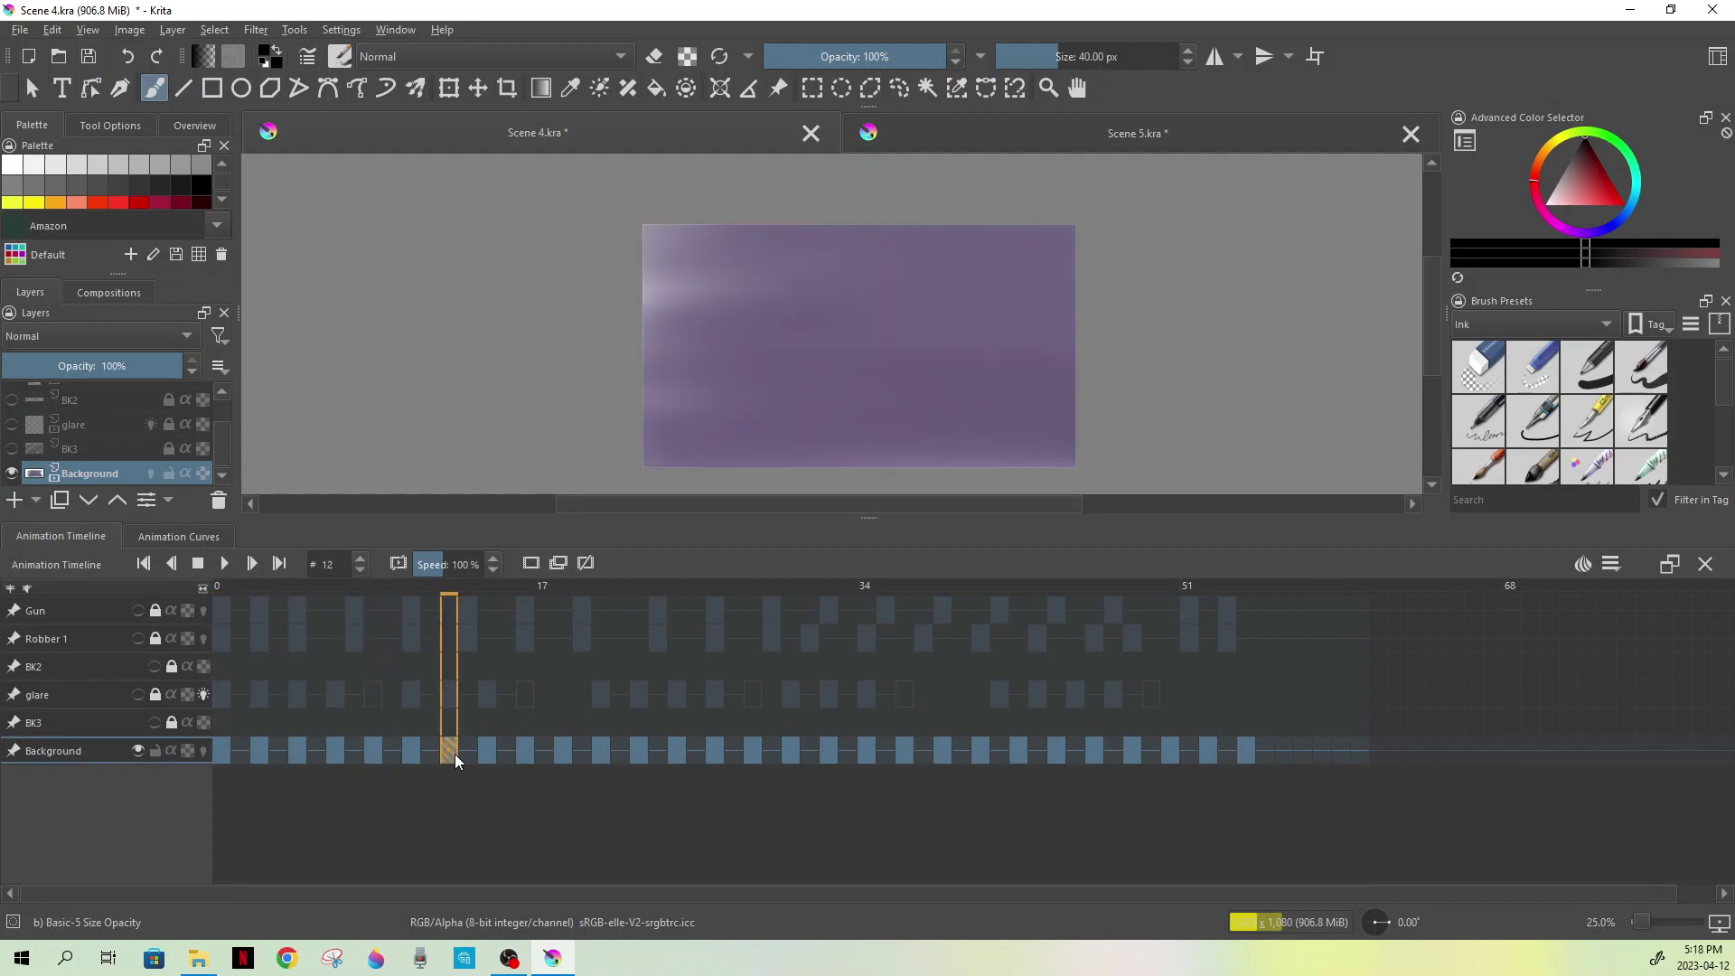
click(486, 756)
click(524, 756)
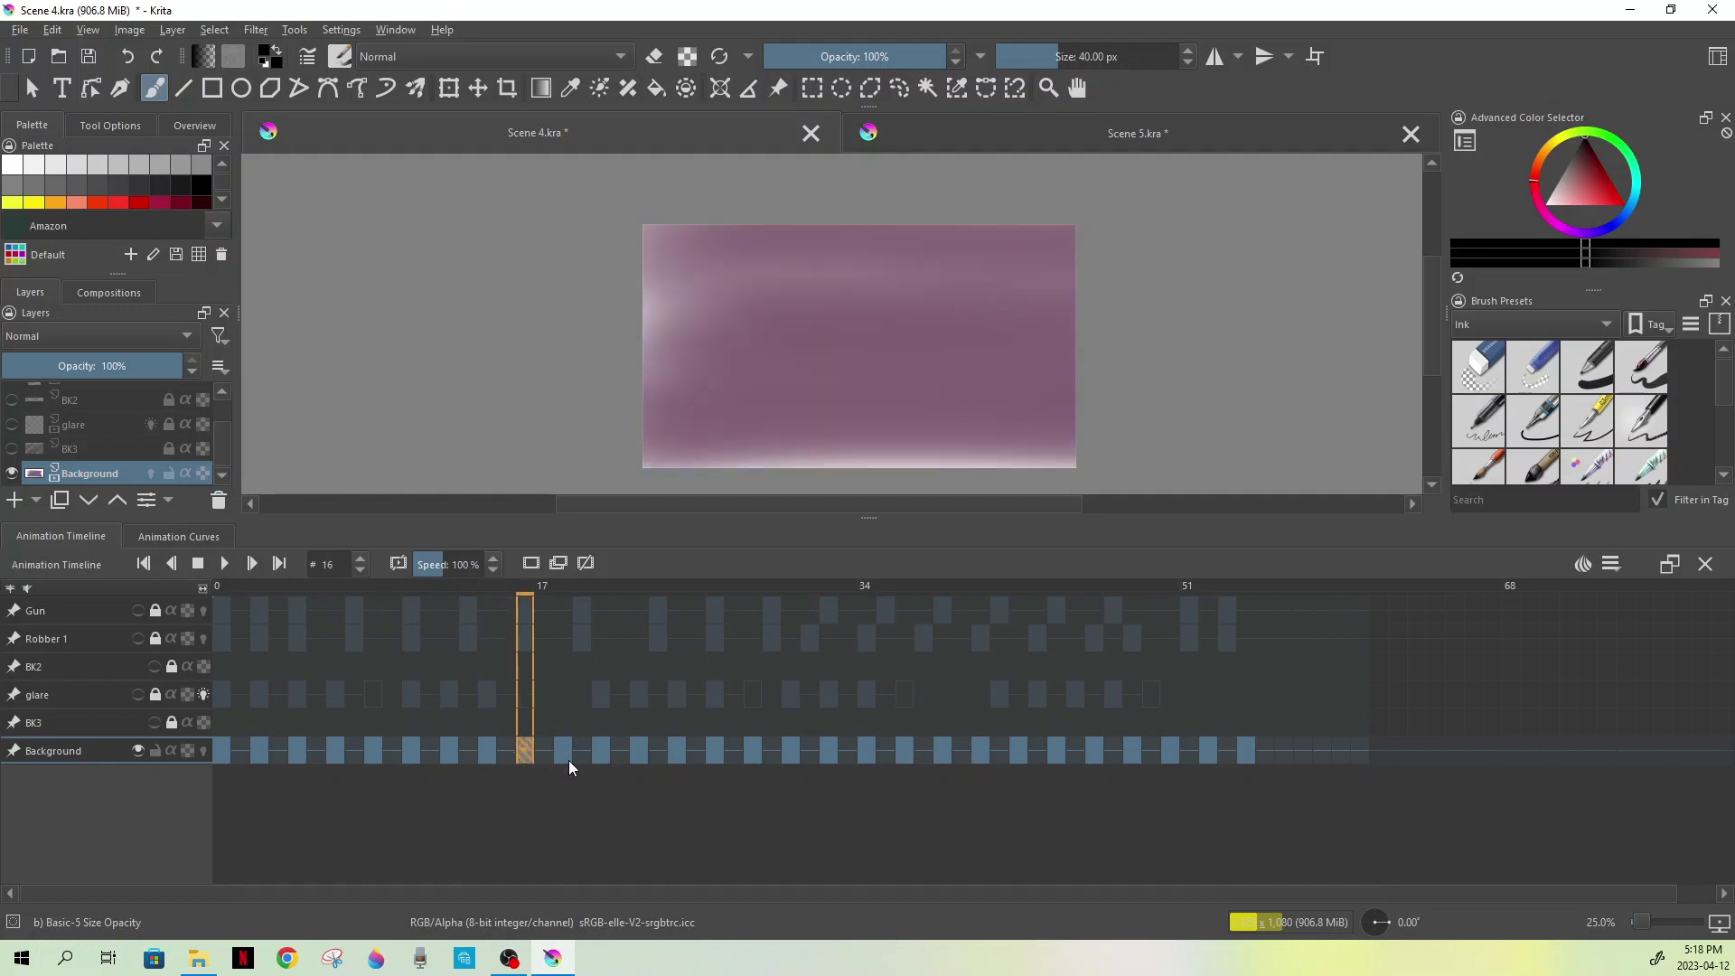
click(564, 760)
click(606, 757)
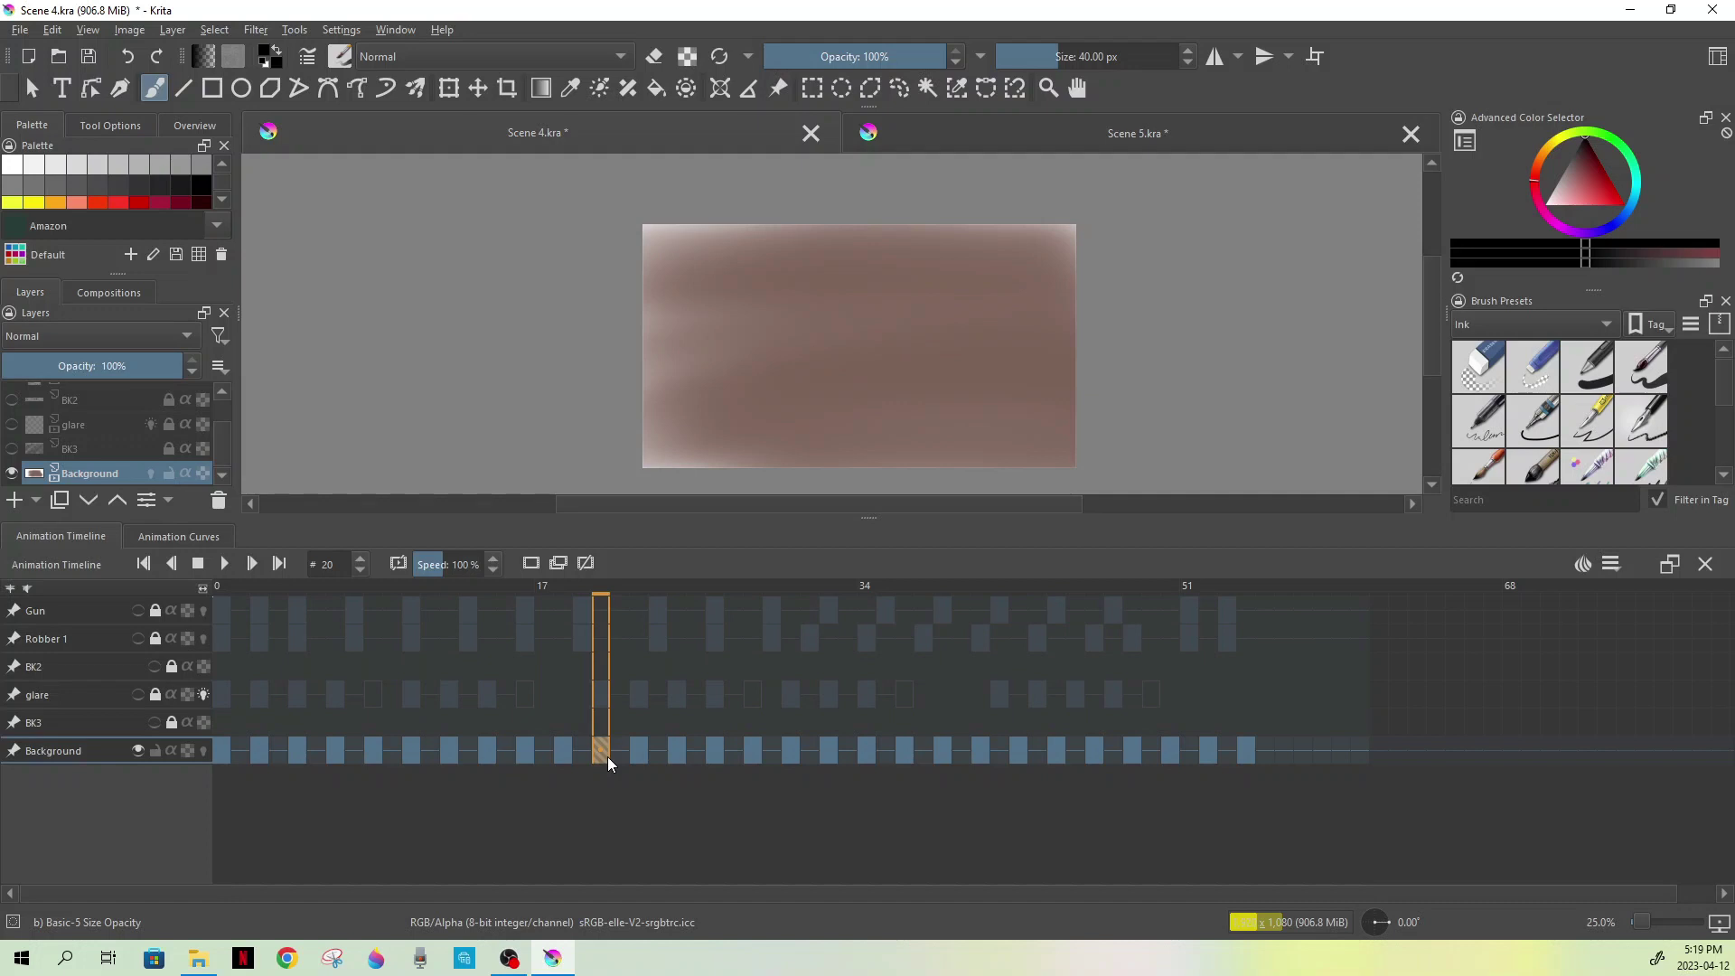
click(638, 759)
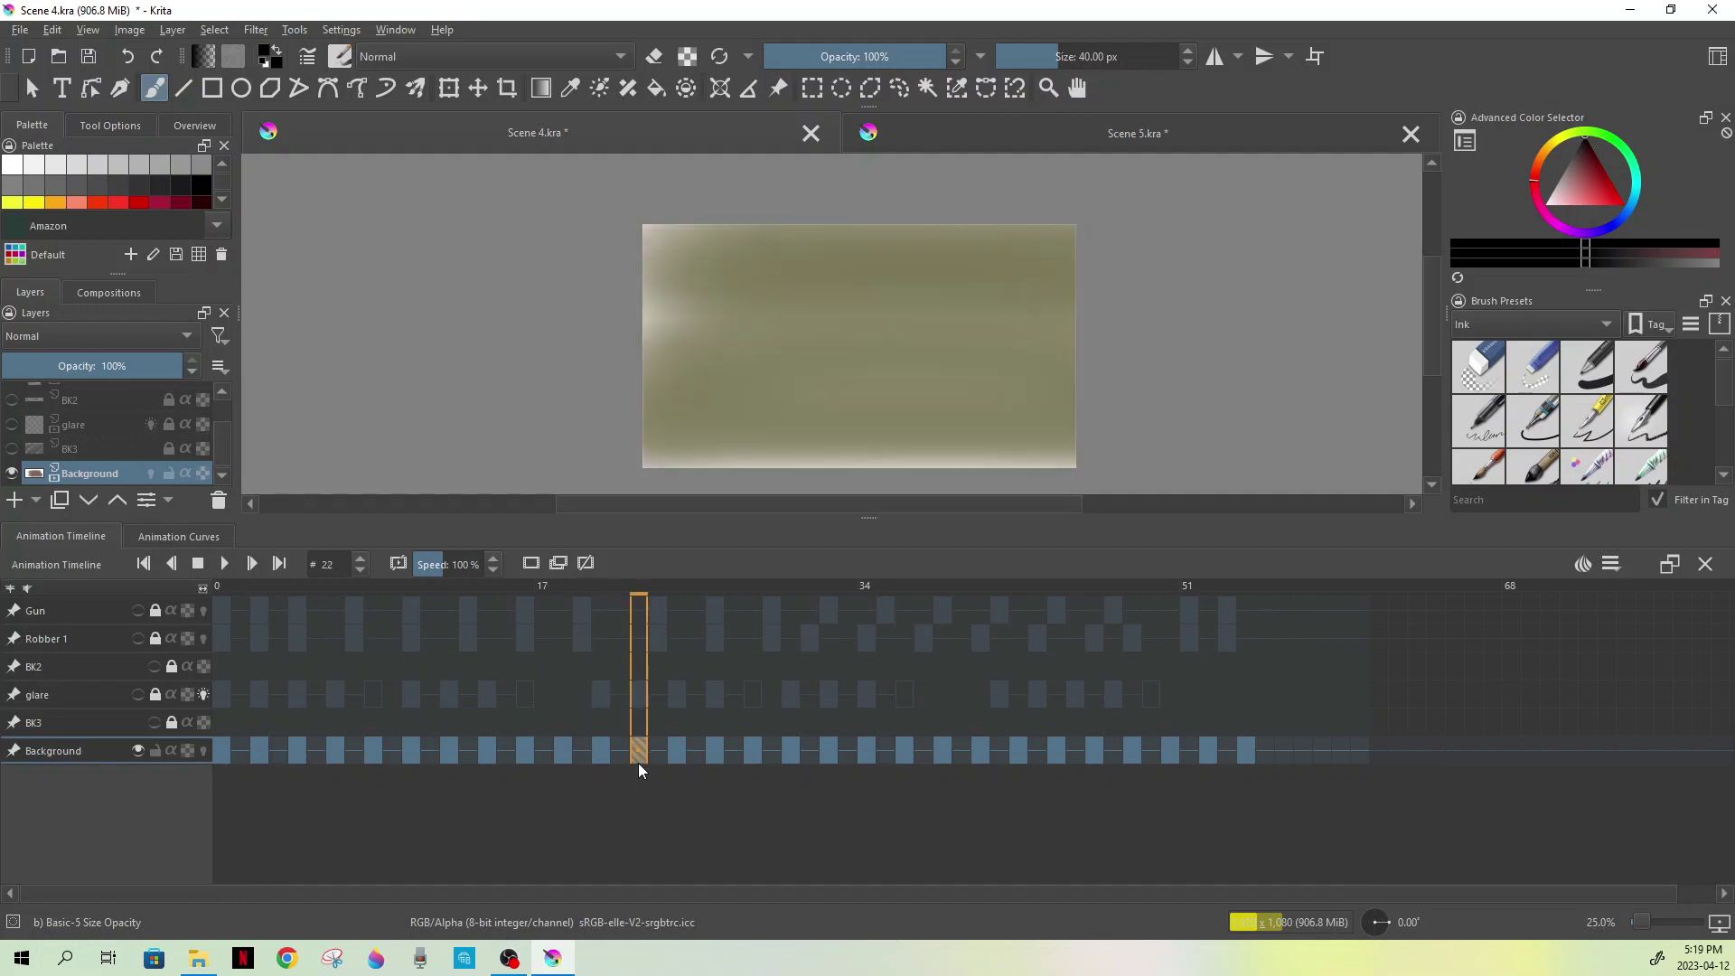
Lock the Background layer and toggle BK3's lock off and back on
click(157, 751)
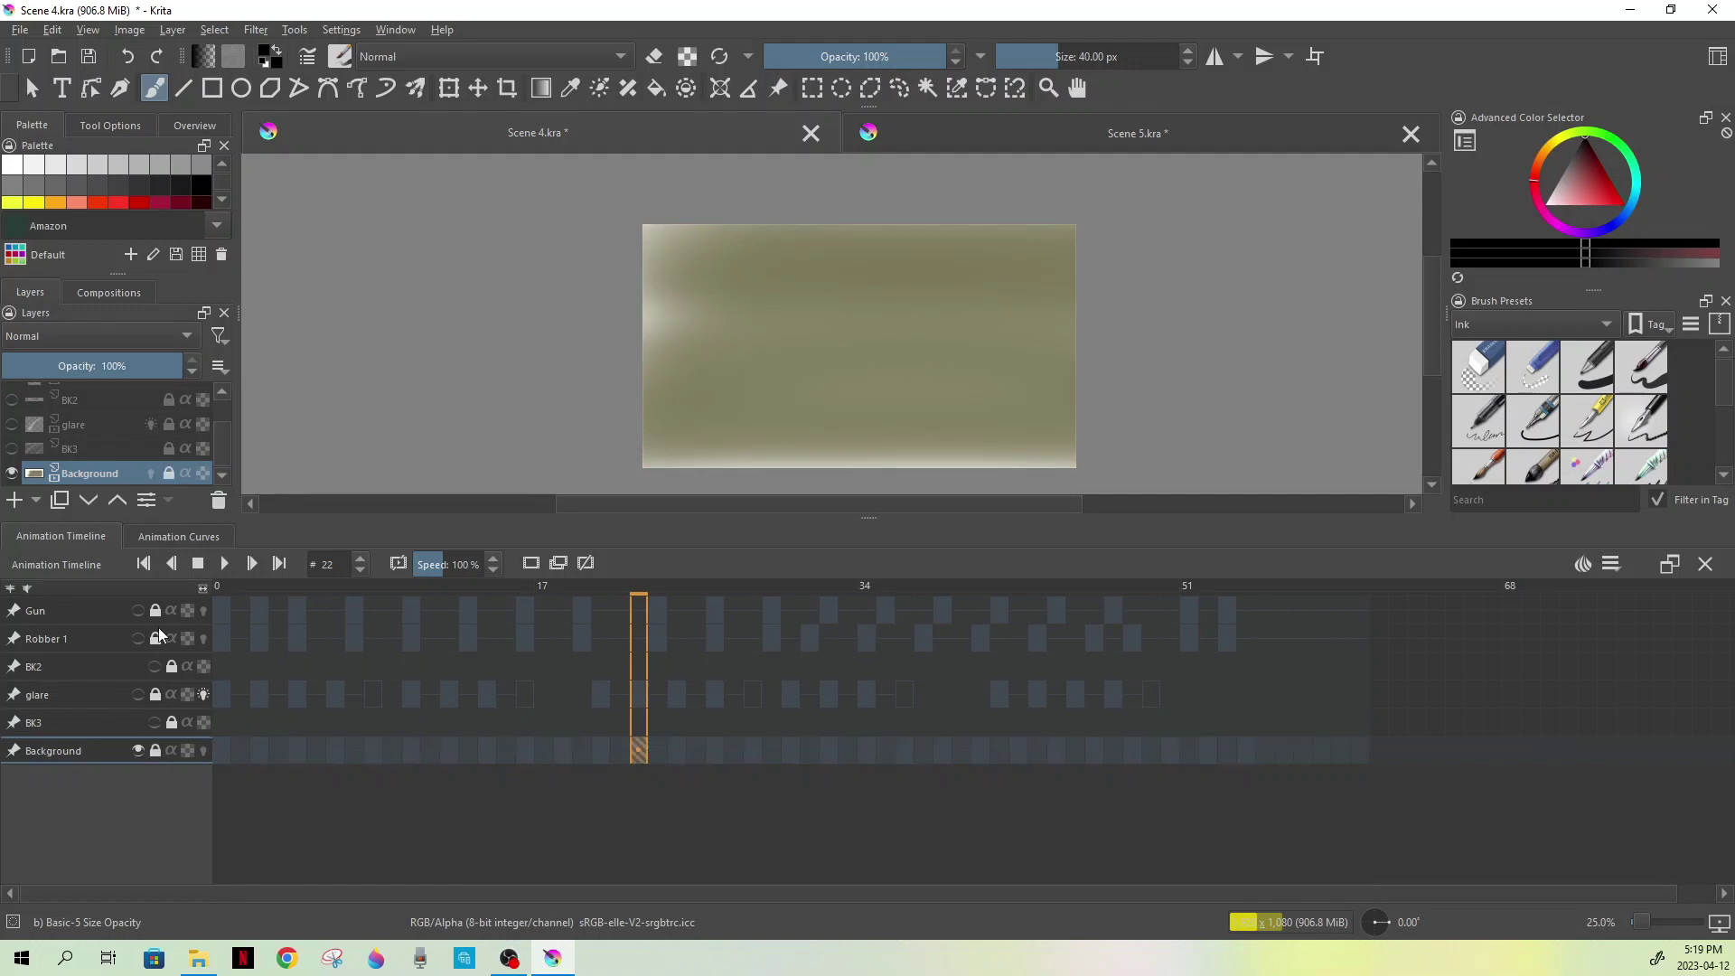
click(168, 450)
click(169, 452)
Unlock and show BK3, toggling the Background off and back on to compare
click(99, 452)
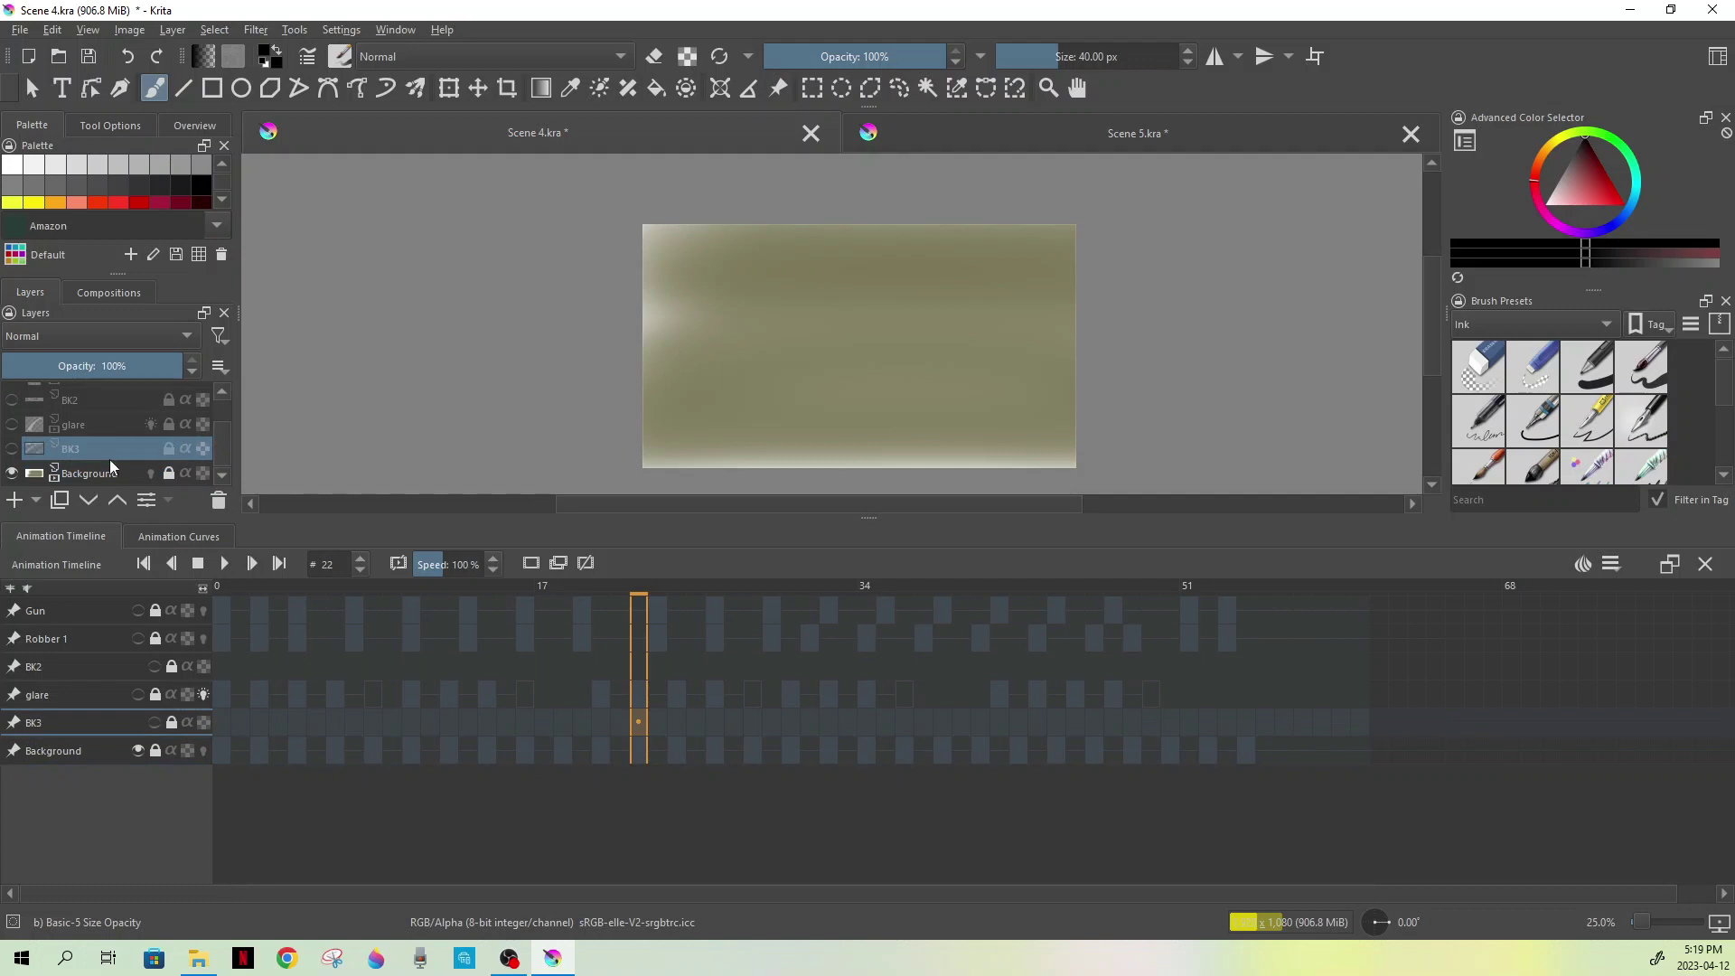
click(168, 451)
click(11, 449)
click(12, 474)
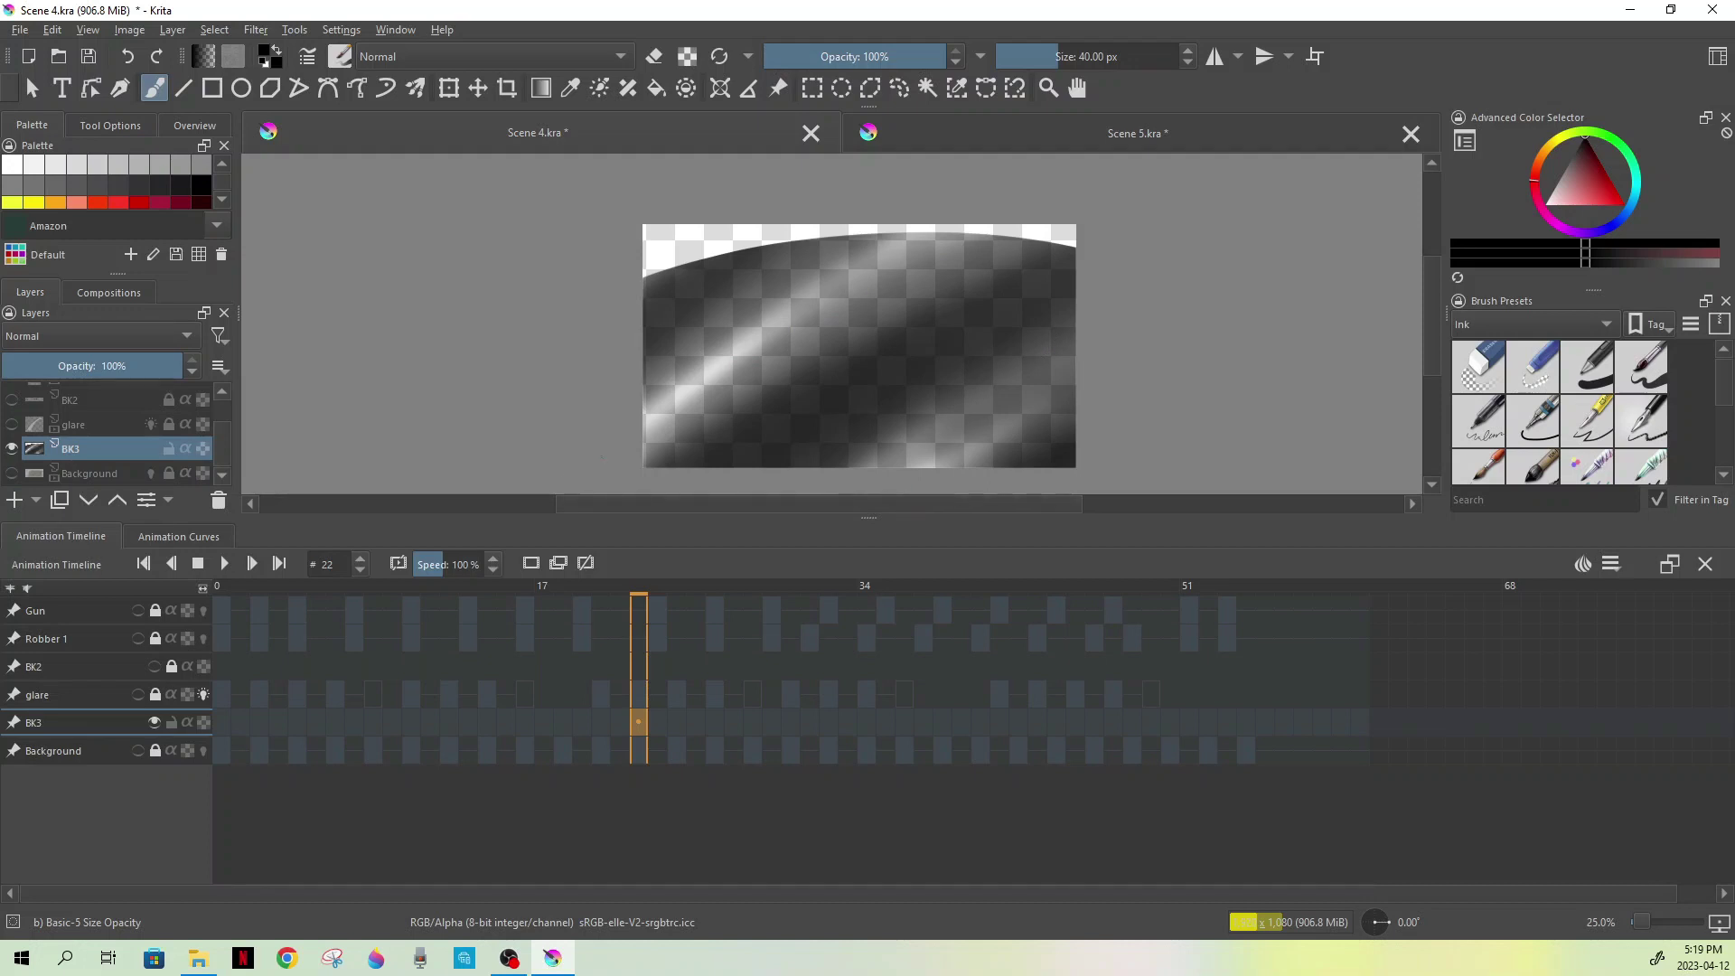
click(13, 474)
click(13, 475)
click(14, 475)
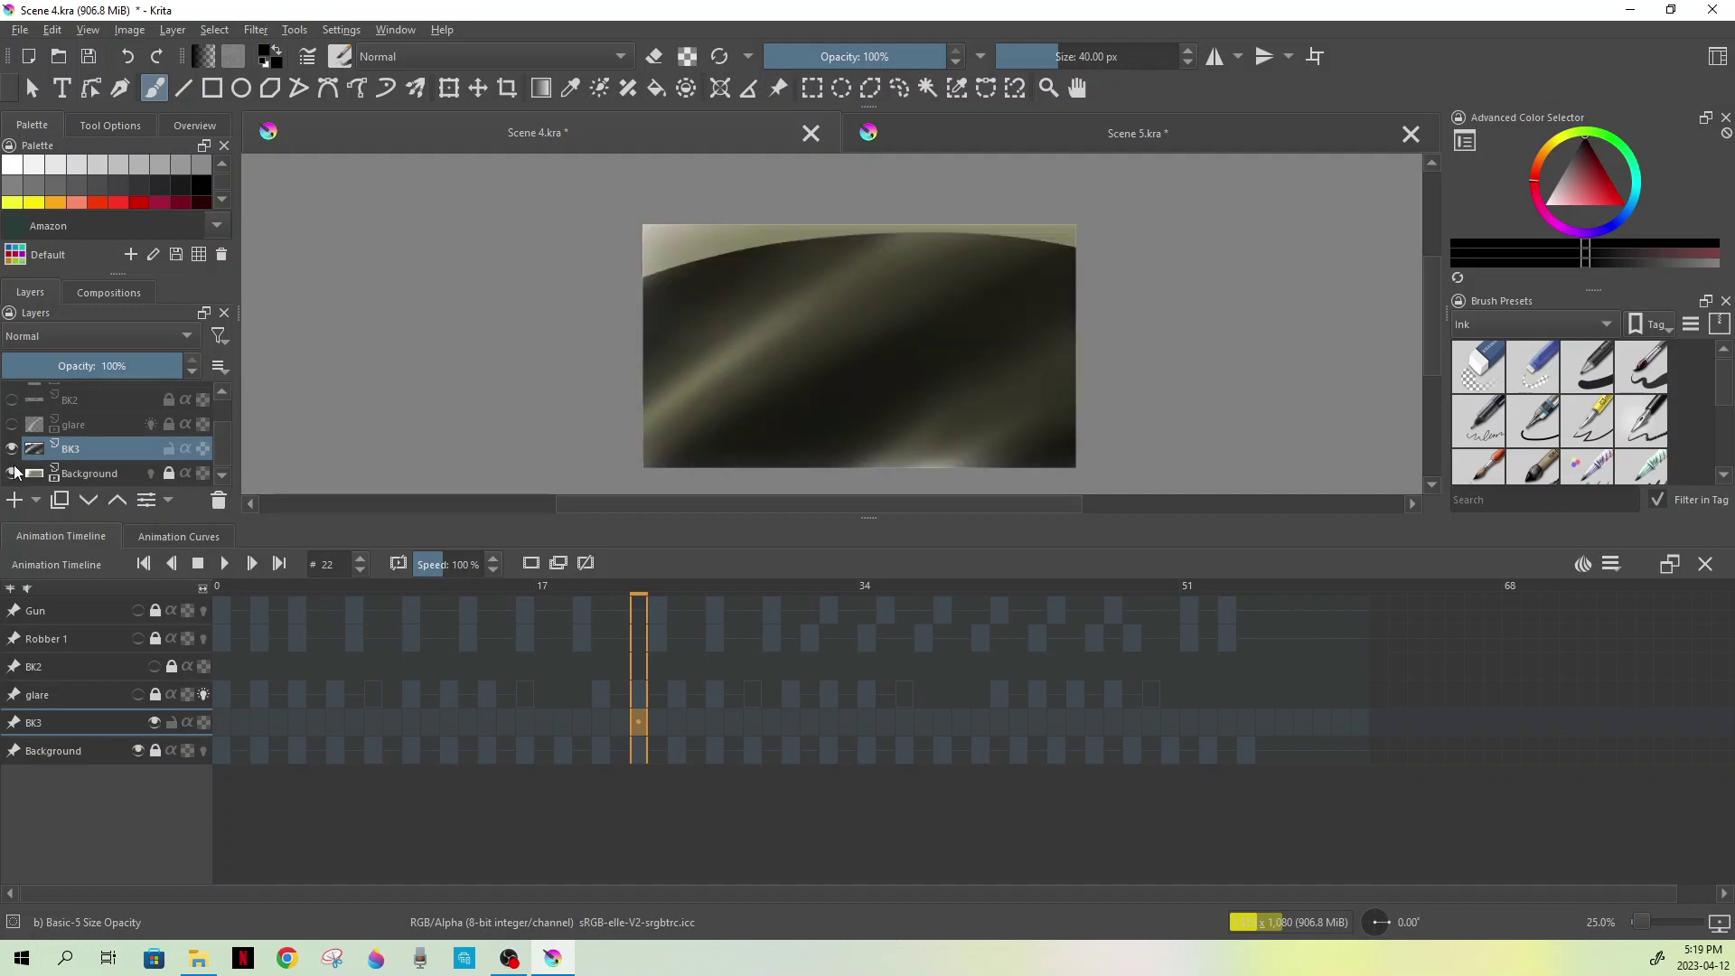
Show the glare layer with onion skins off, and review frames 24 to 32
click(15, 425)
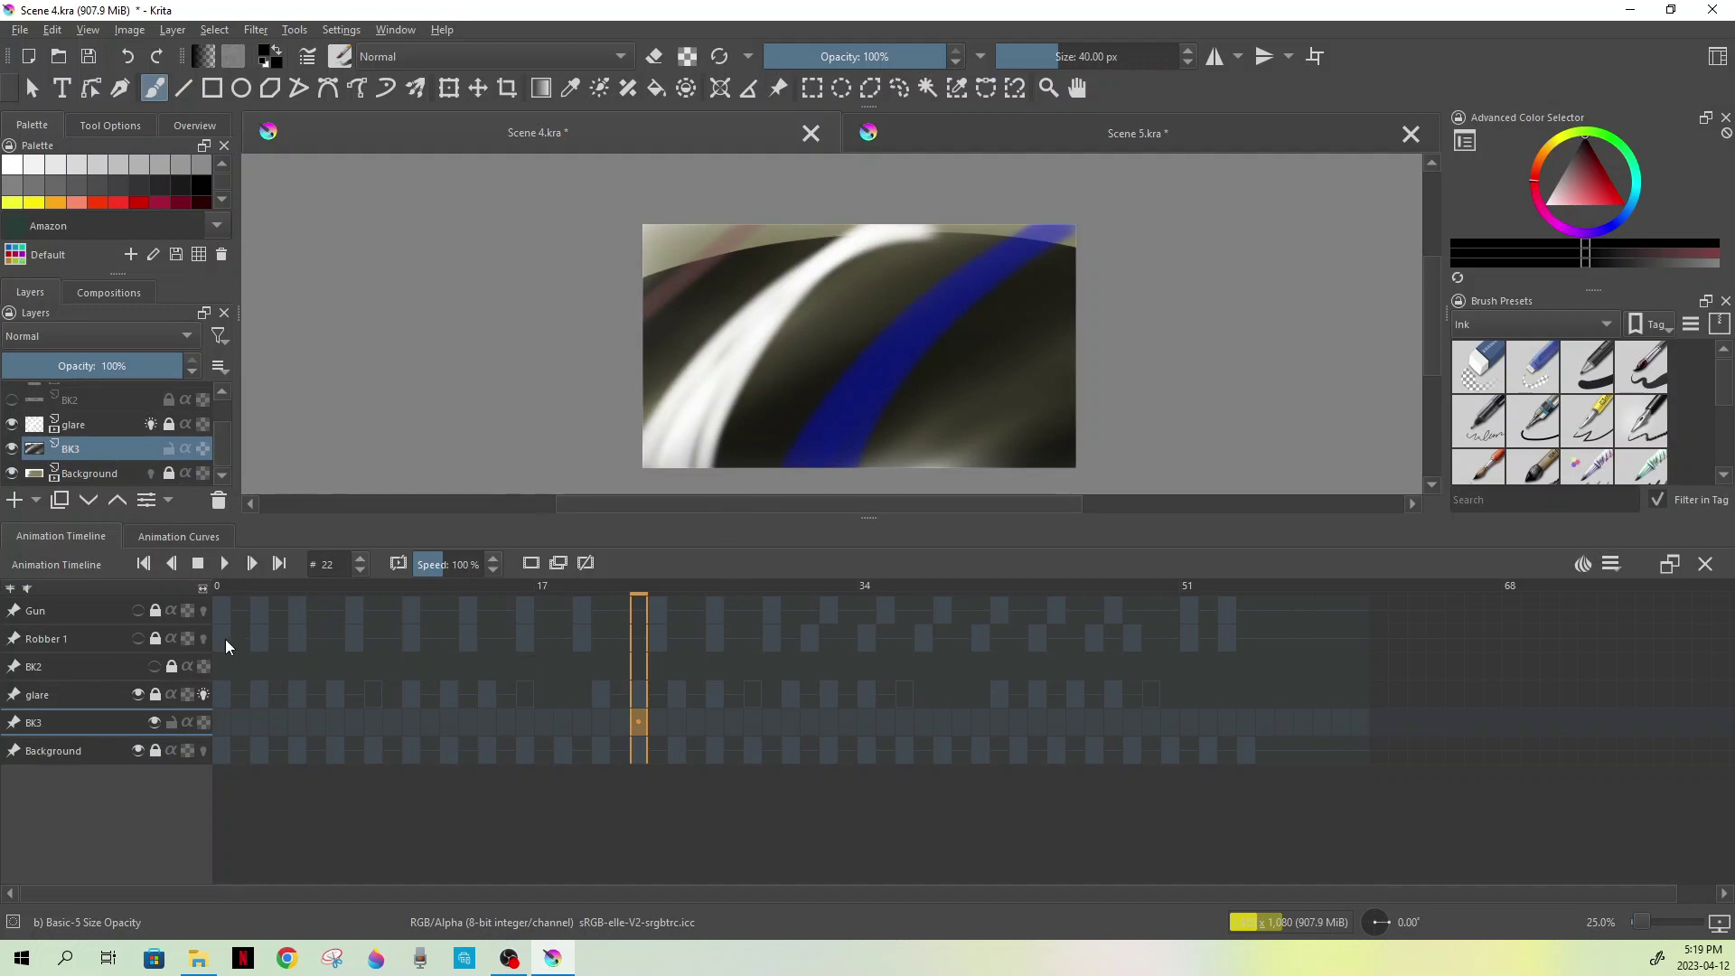
click(206, 695)
click(676, 693)
click(714, 692)
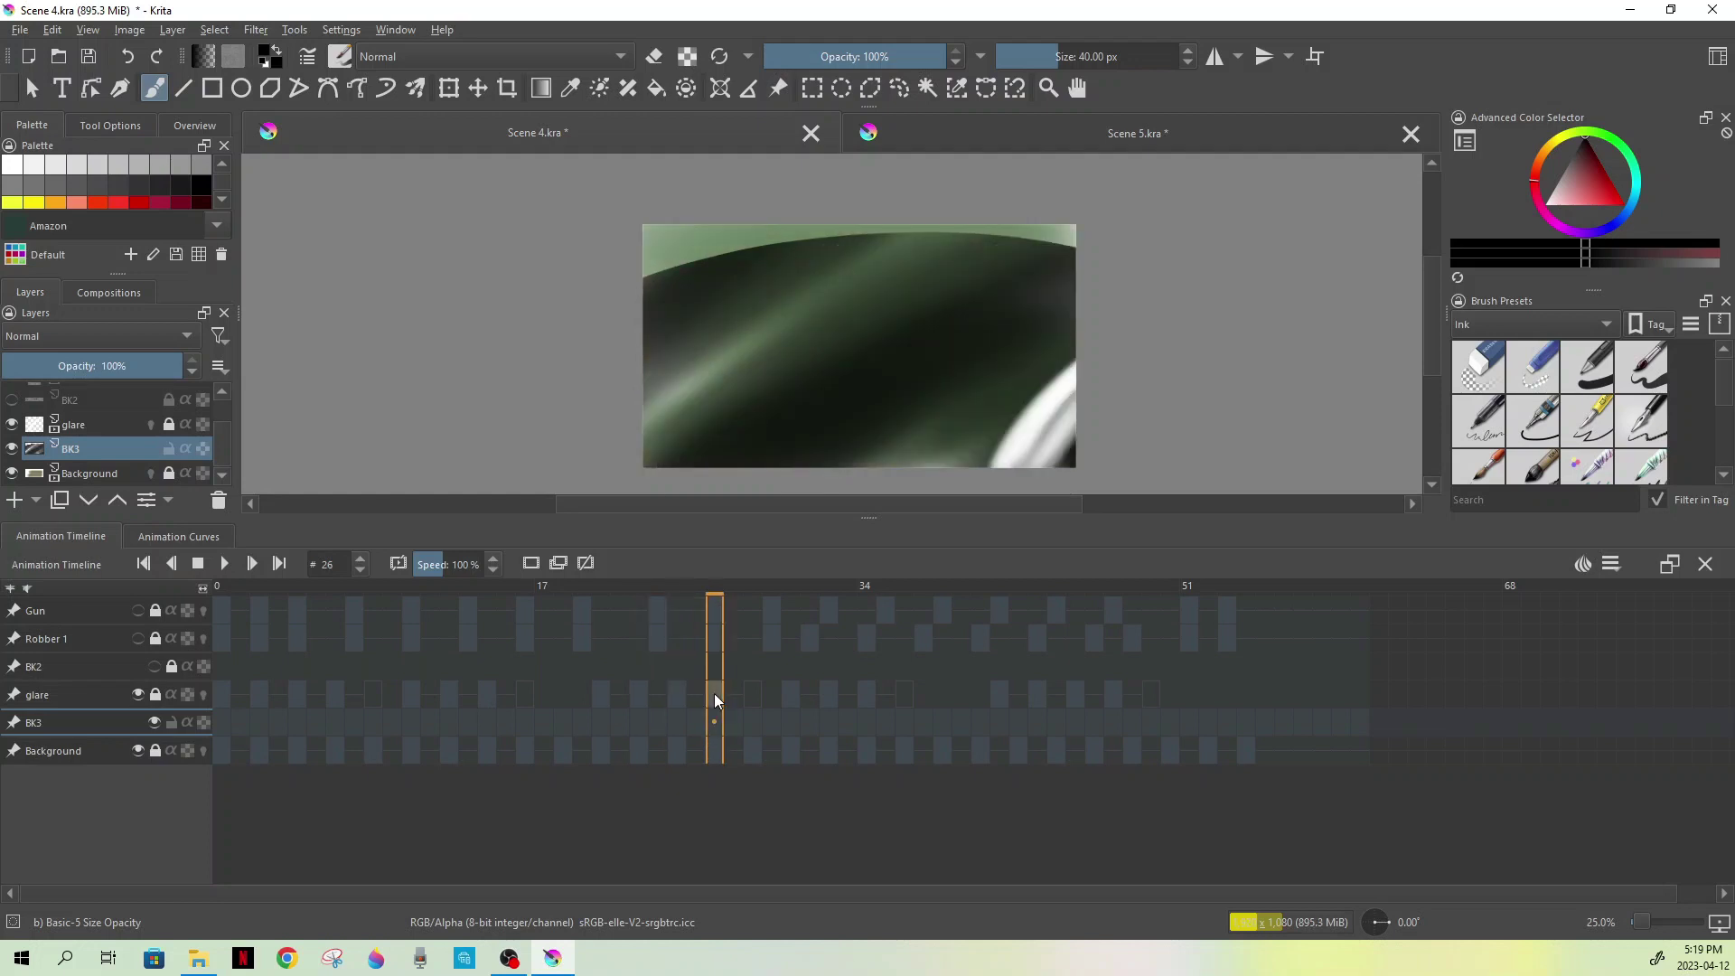
click(790, 696)
click(826, 696)
Review frames 34 through 45, then lock the BK3 layer again
click(863, 698)
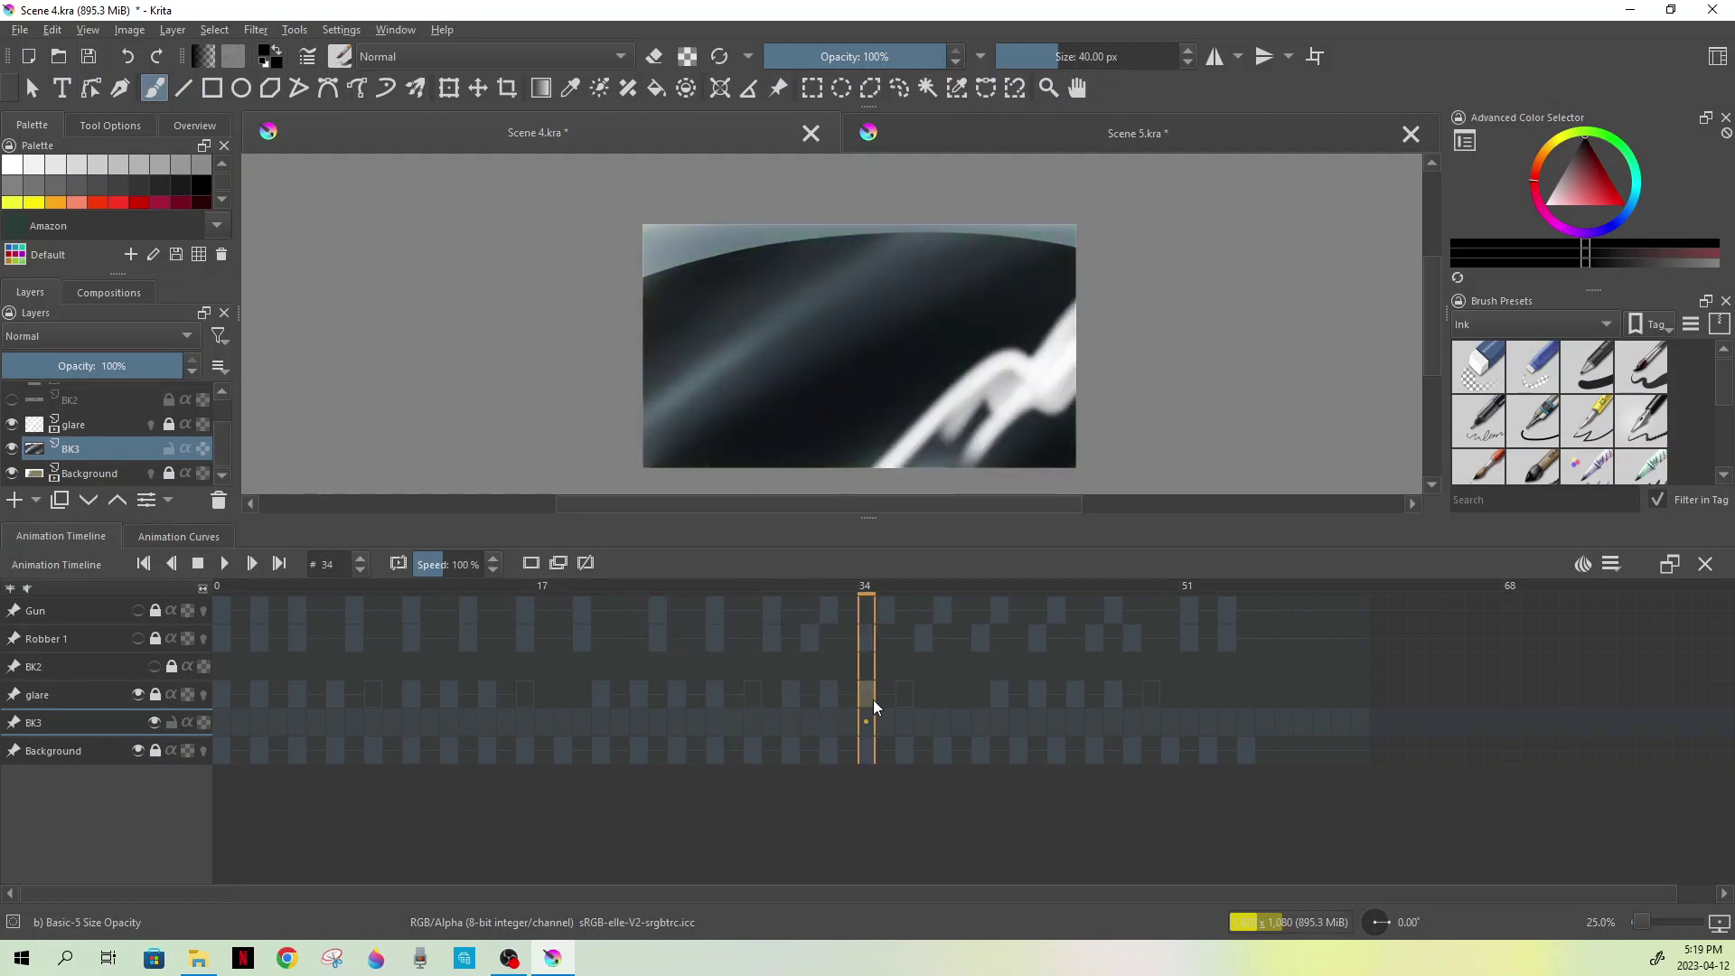
click(906, 700)
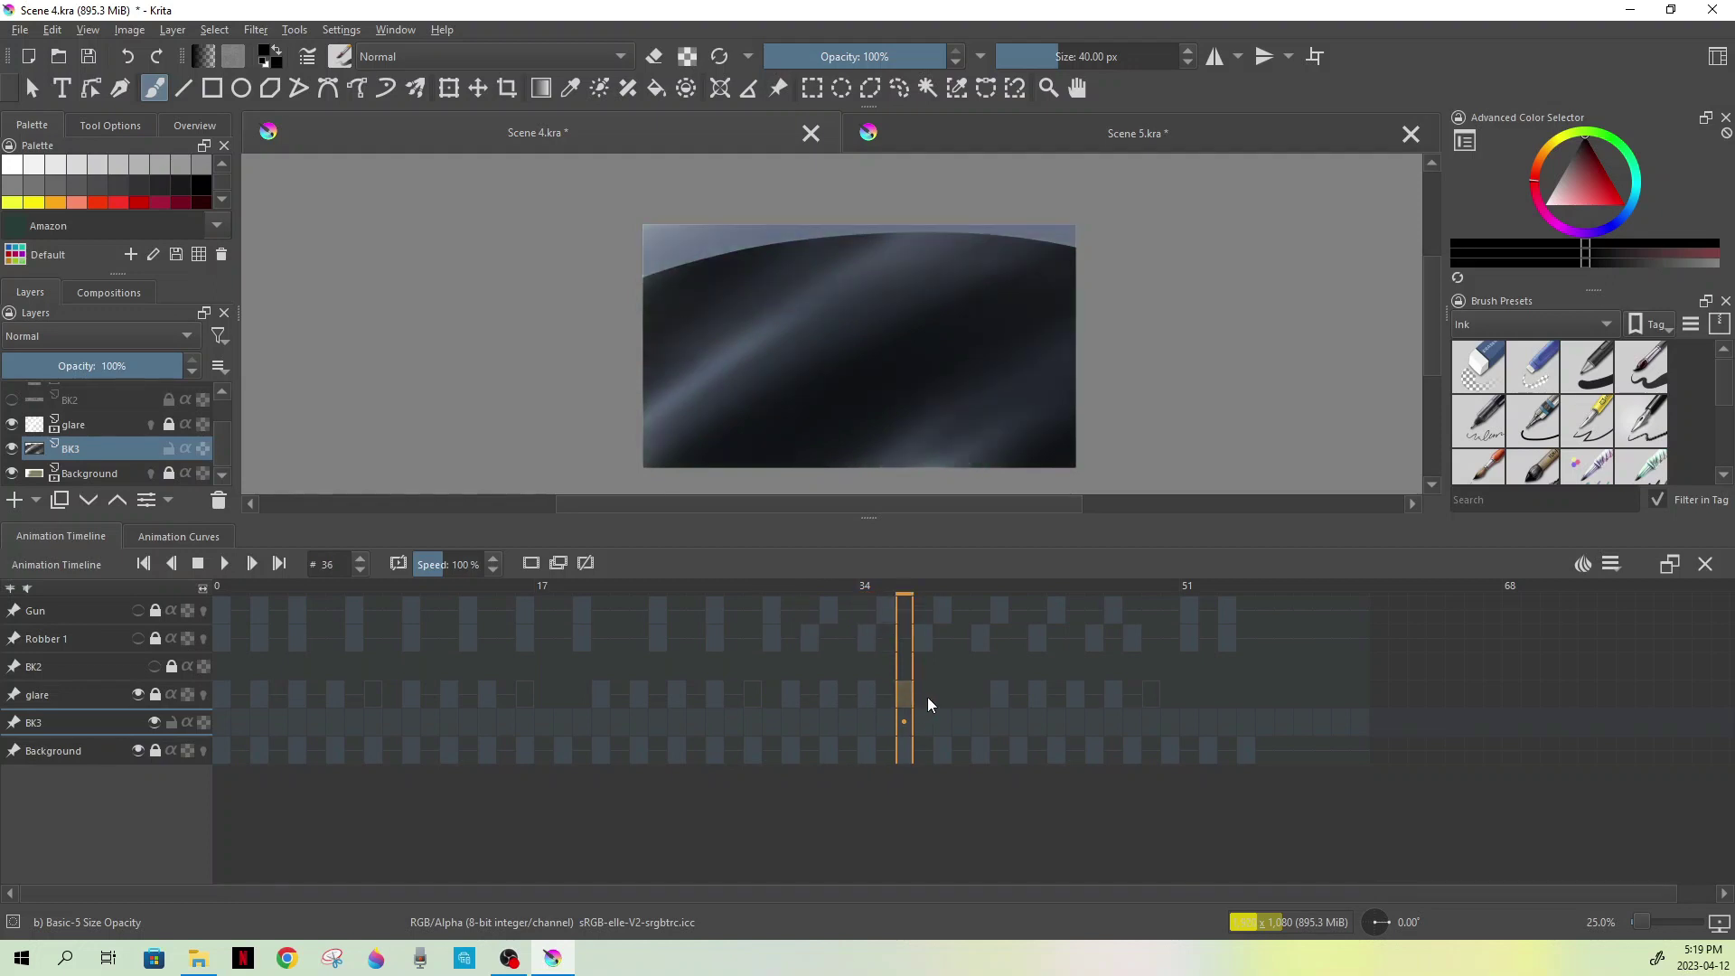
click(1001, 695)
click(1040, 693)
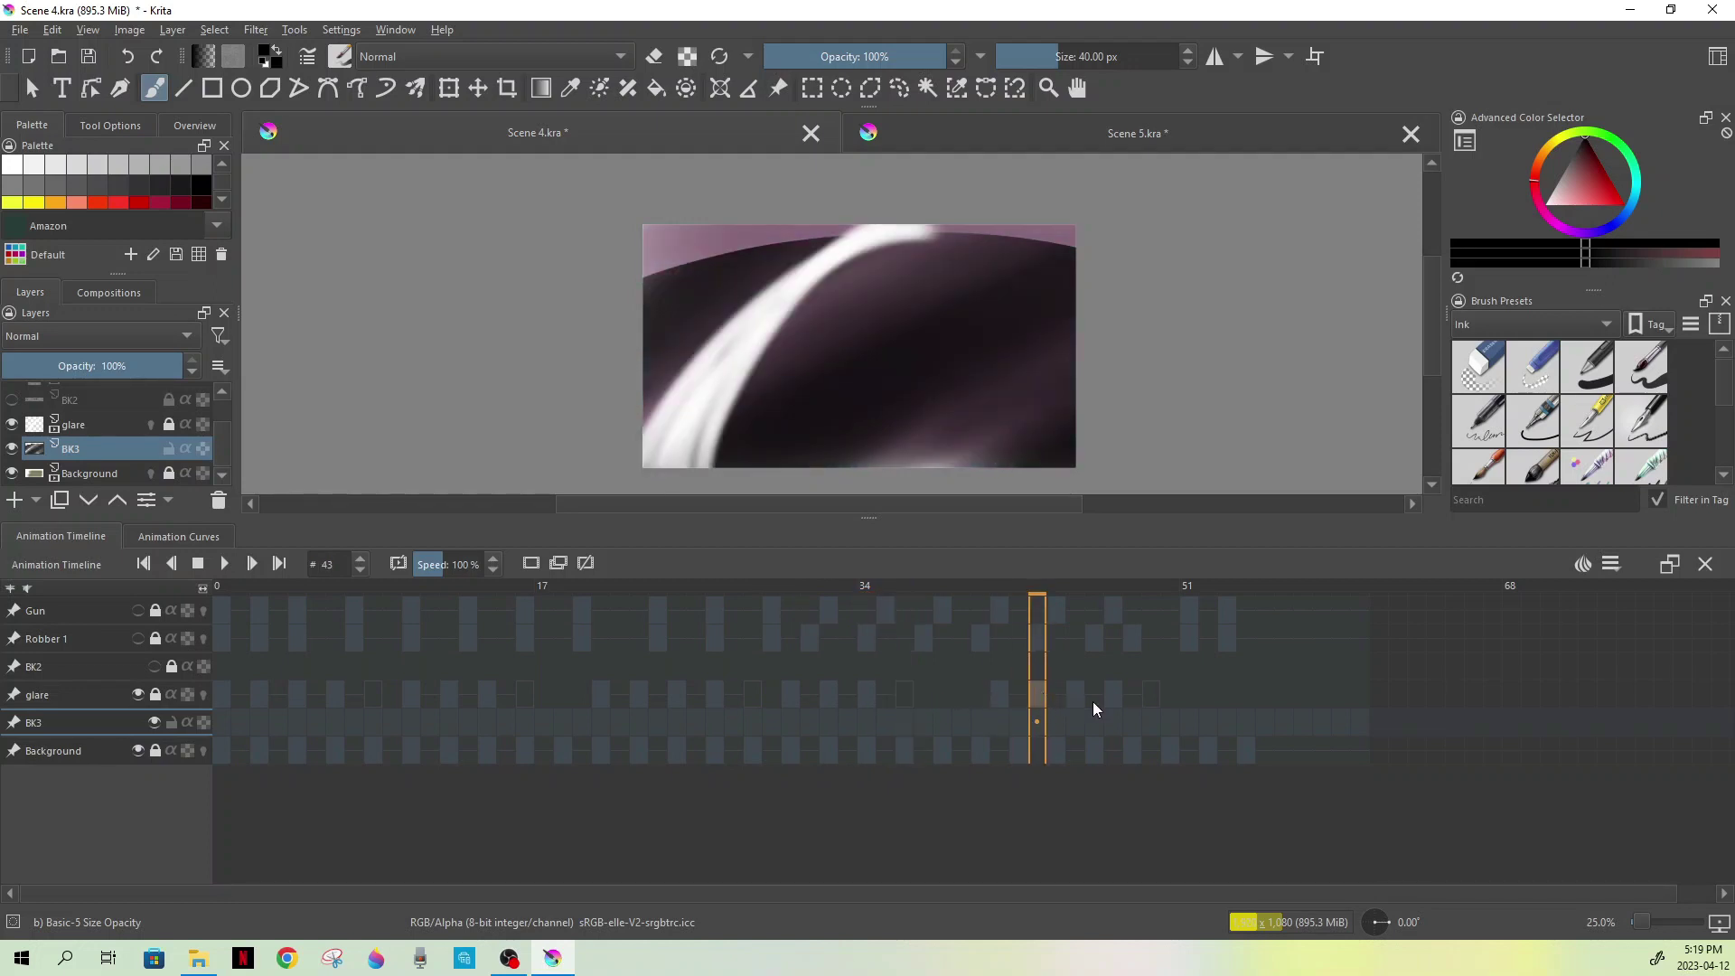
click(1073, 698)
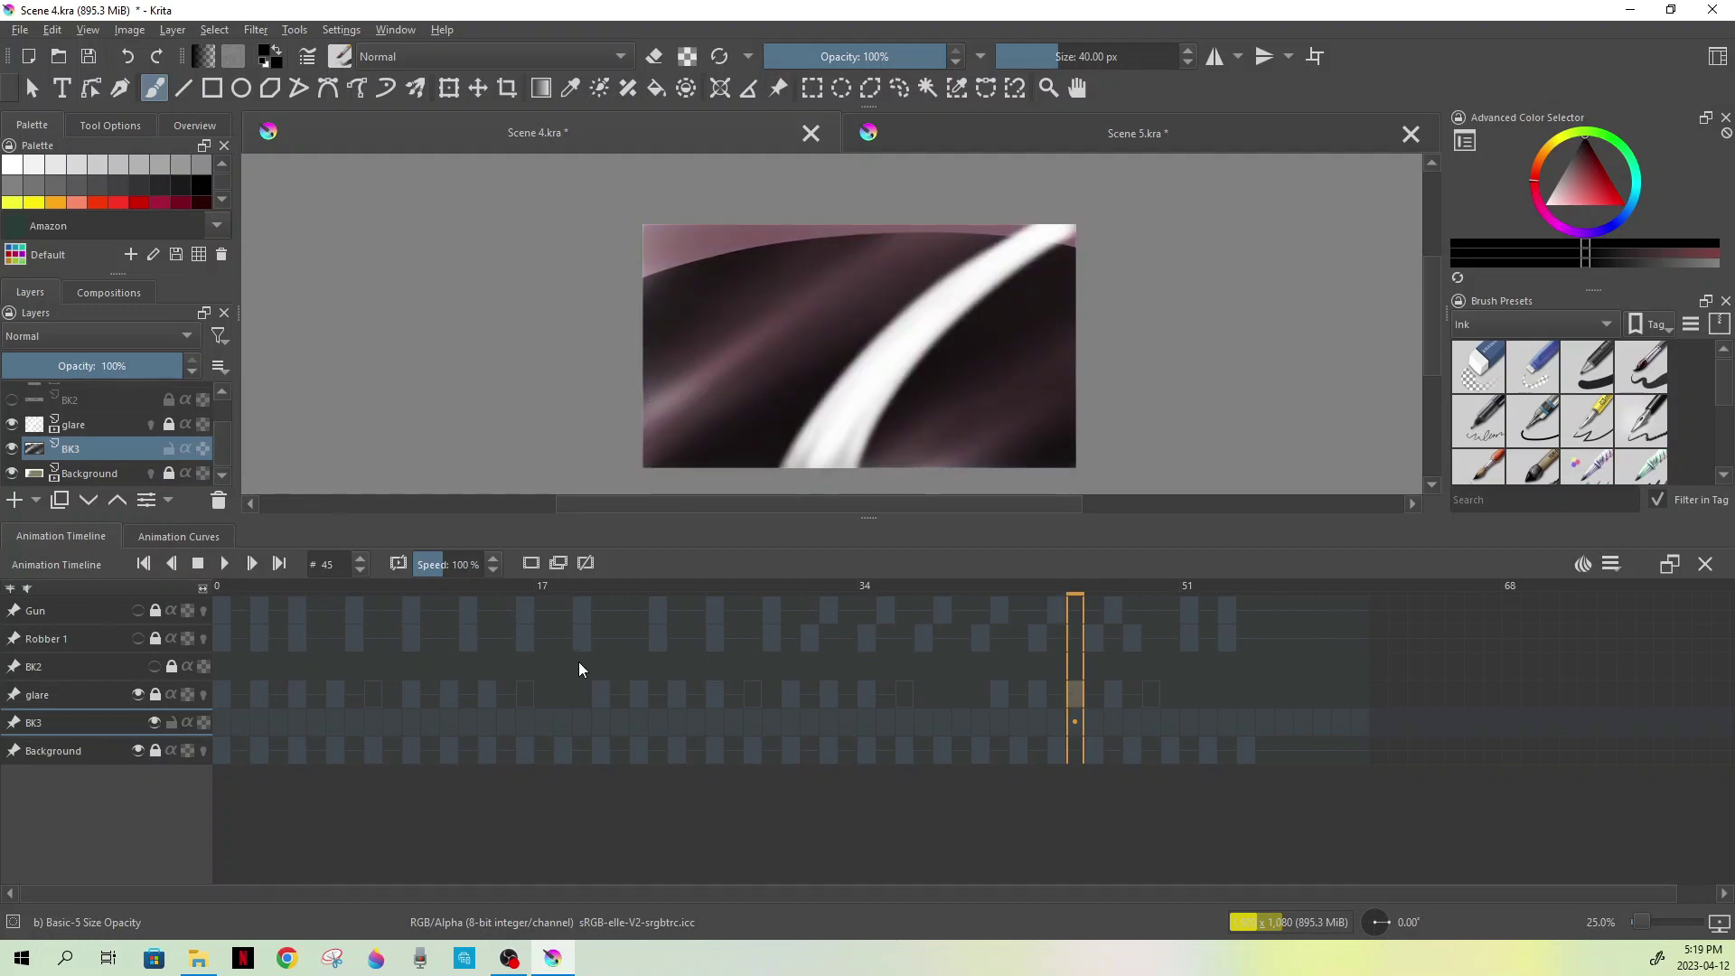
click(169, 449)
Make the BK2 layer visible for its pink top band, then select Robber 1
click(86, 400)
click(13, 401)
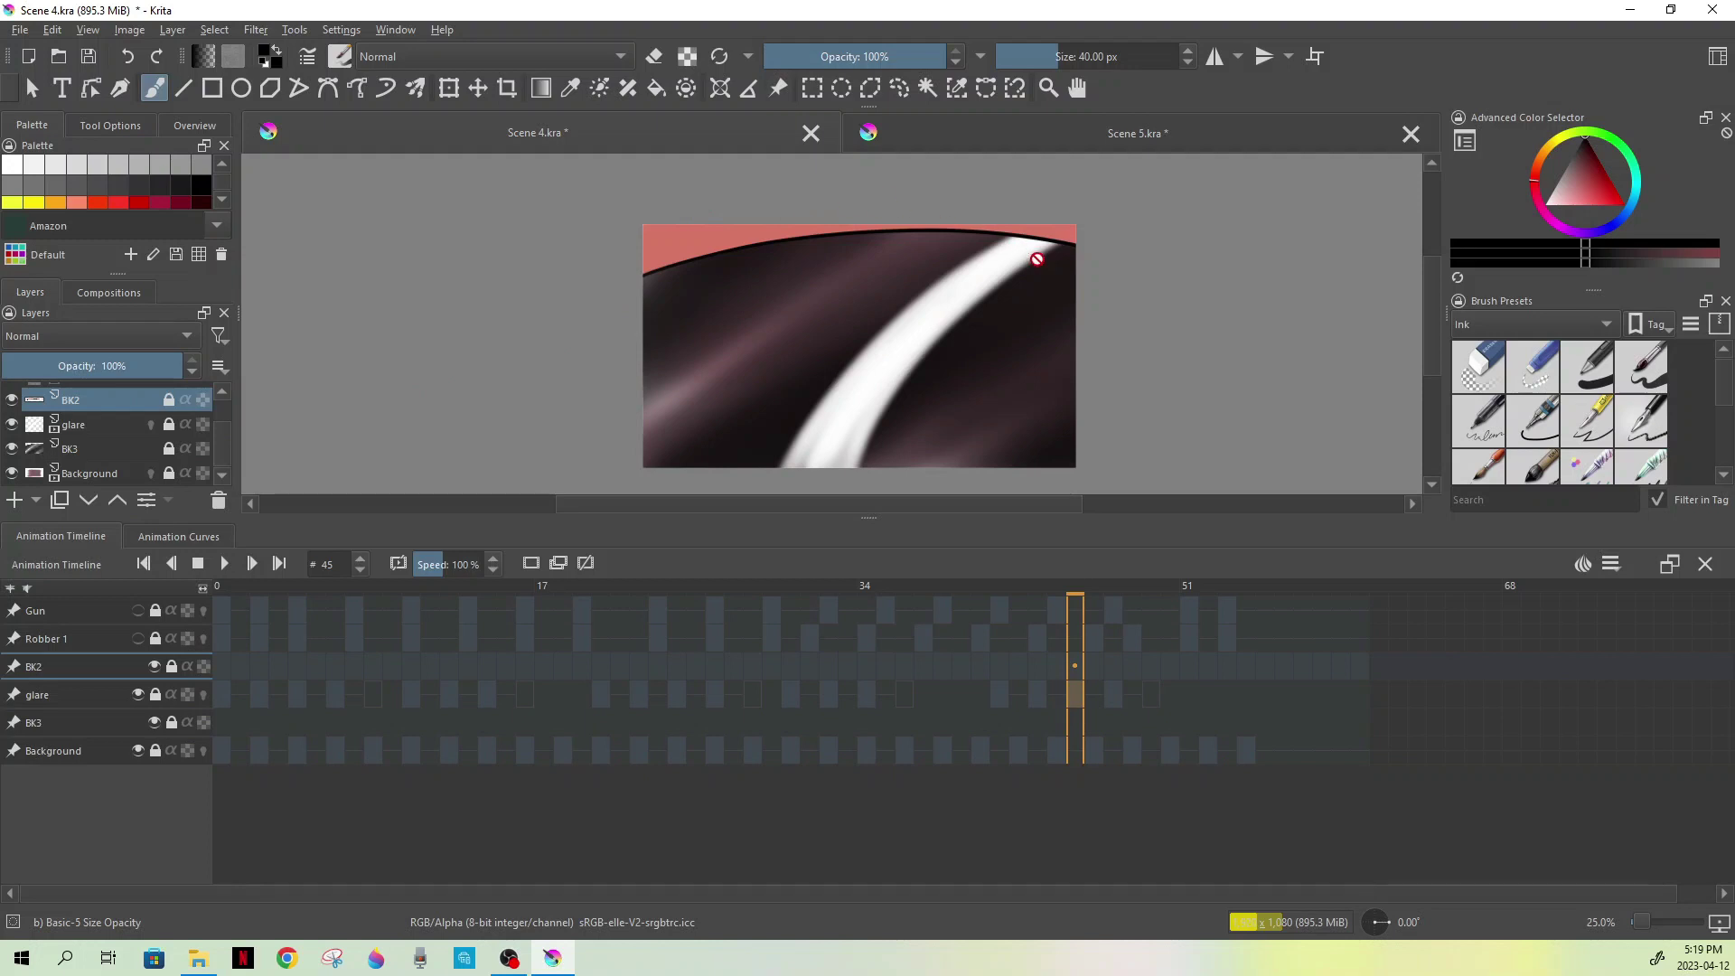
click(223, 390)
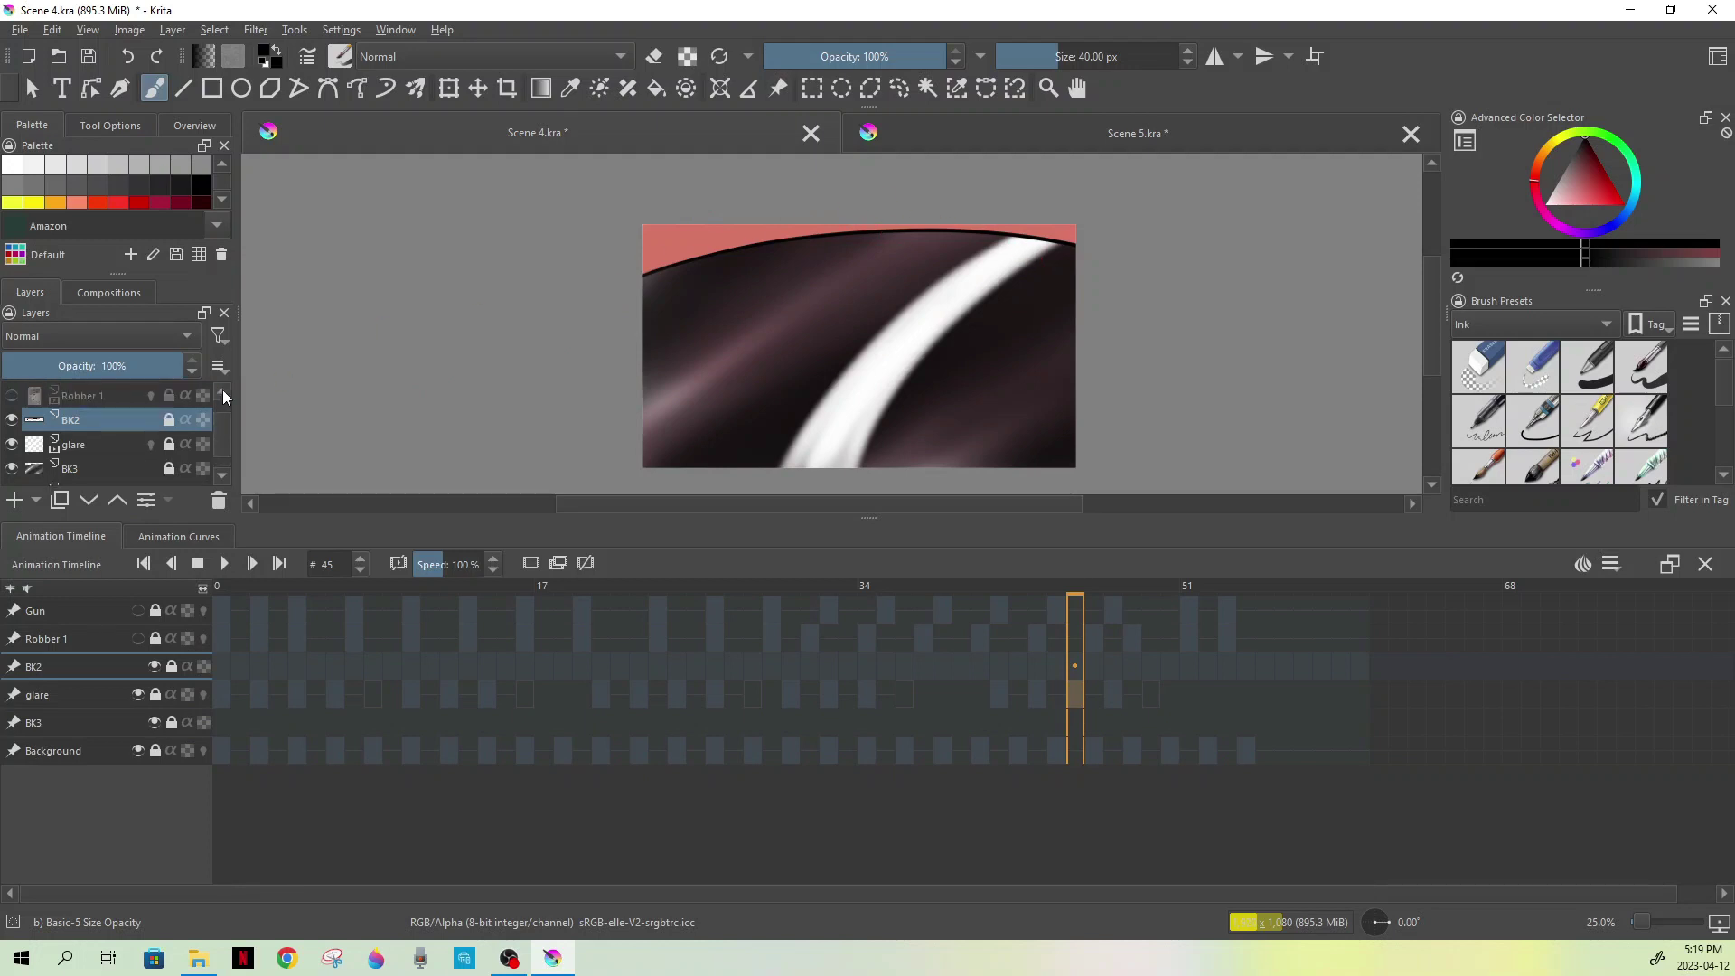
click(223, 391)
click(107, 415)
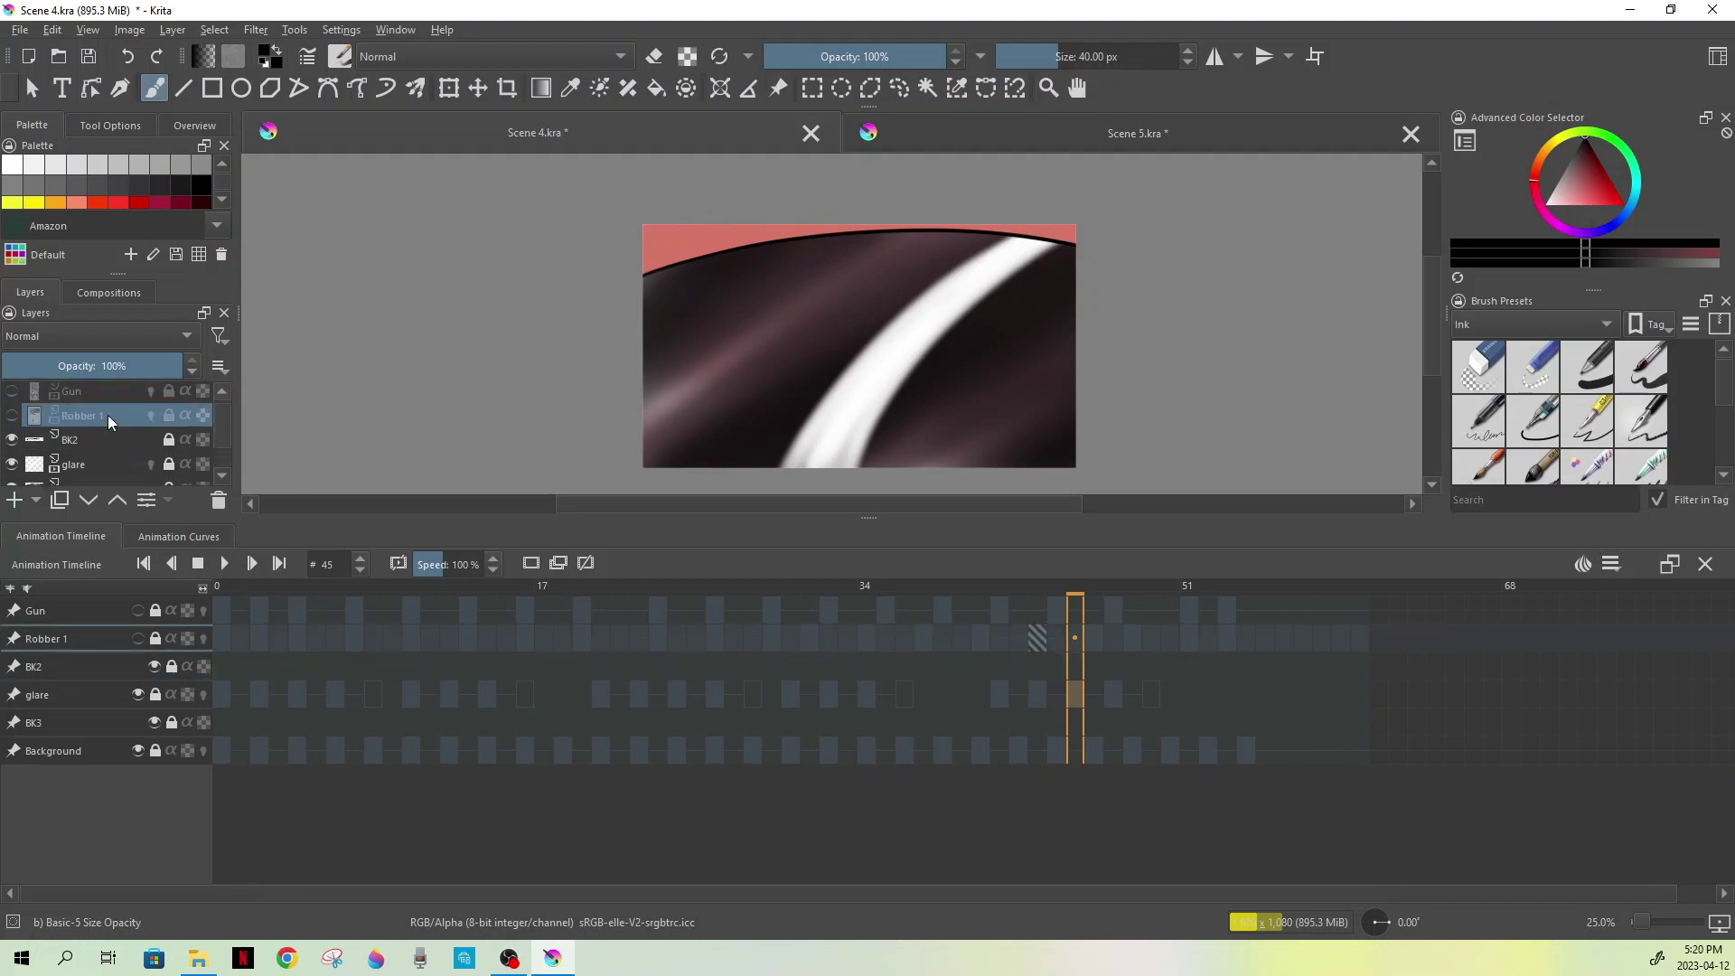
Unlock and show Robber 1, then review its keyframes from frame 0 to 23
click(169, 415)
click(16, 414)
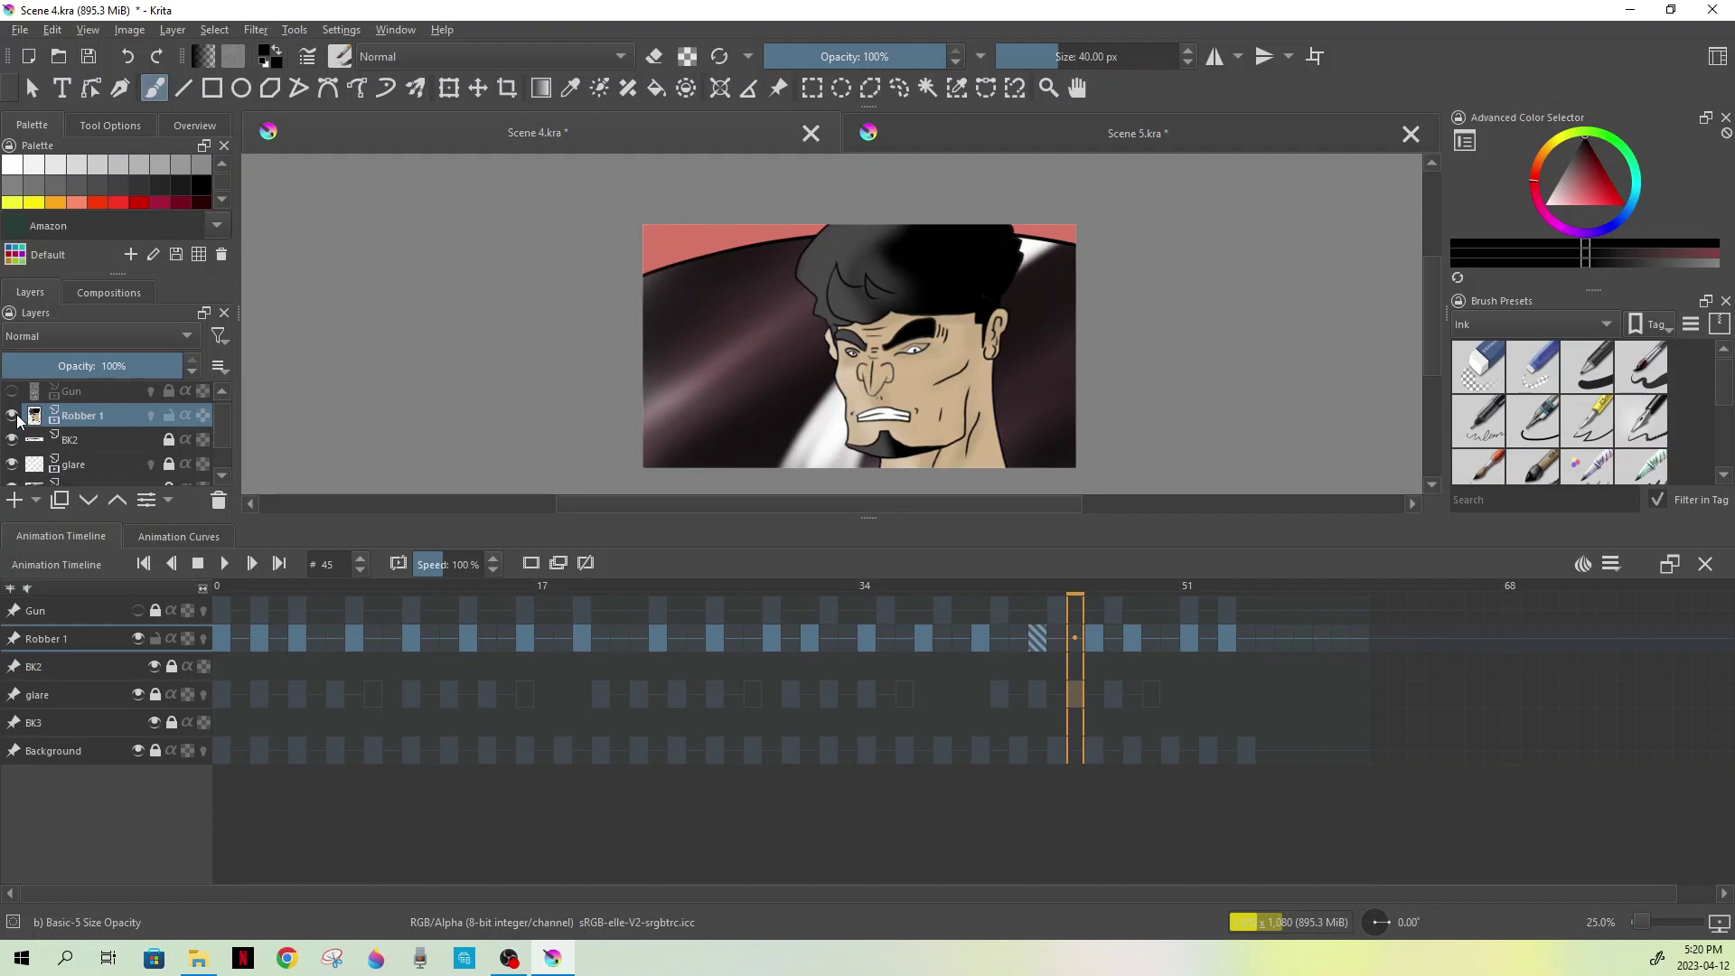
click(217, 644)
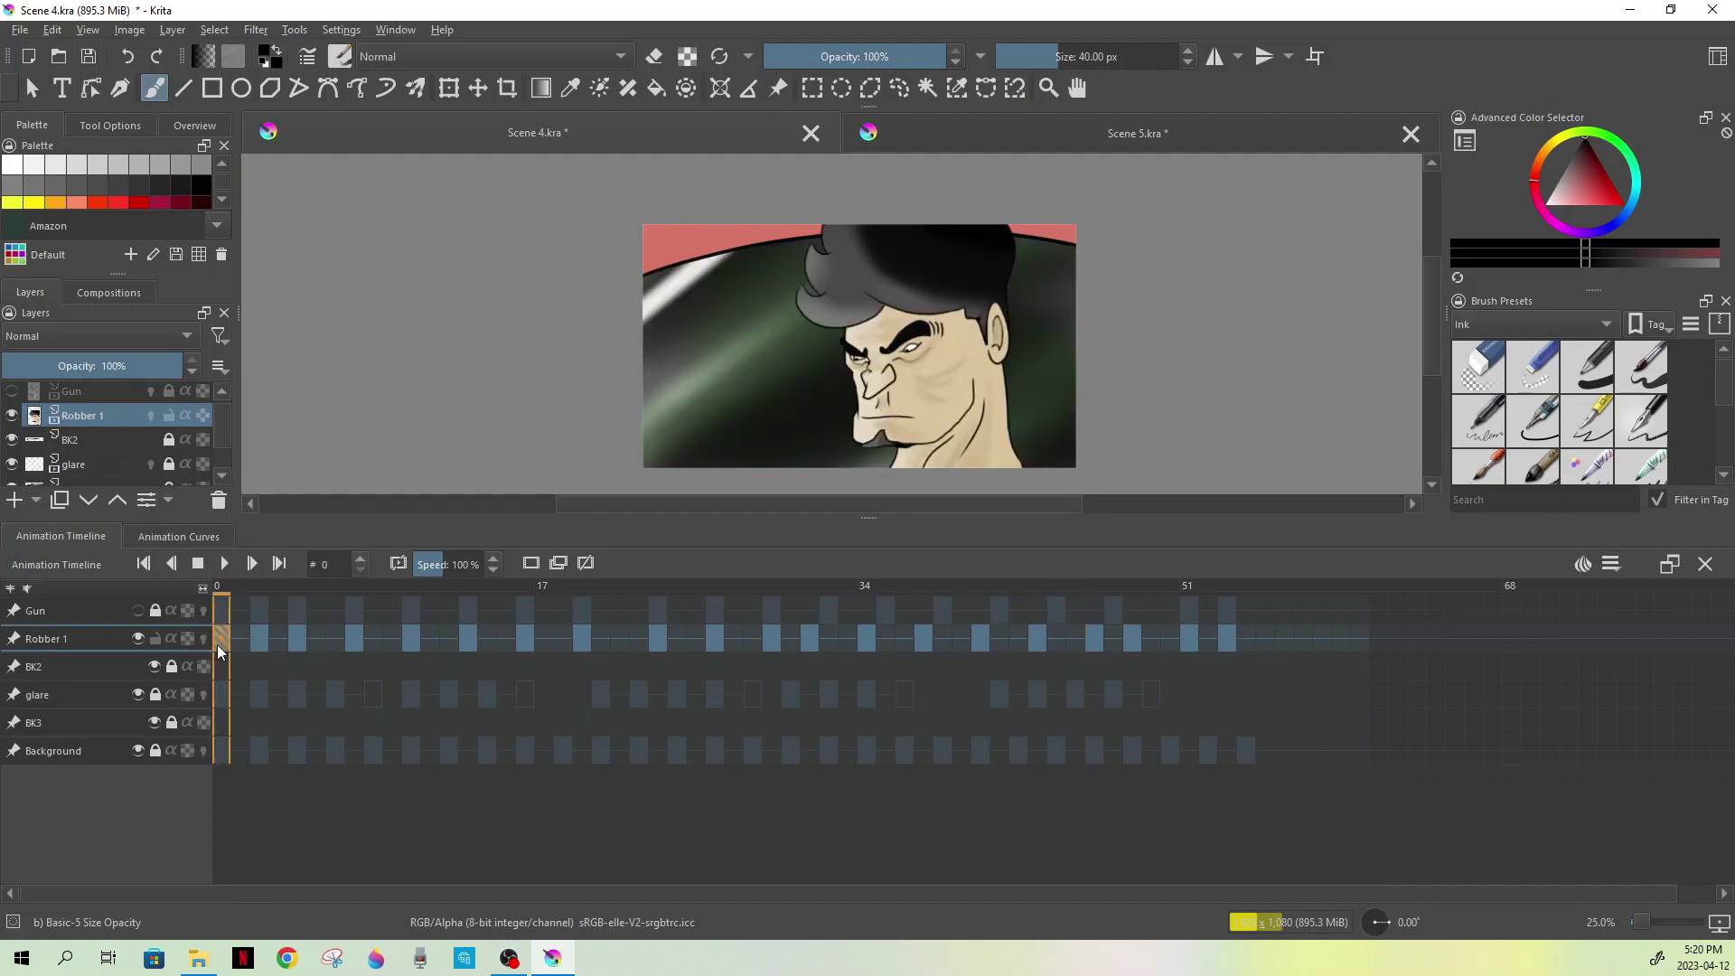
click(264, 638)
click(298, 638)
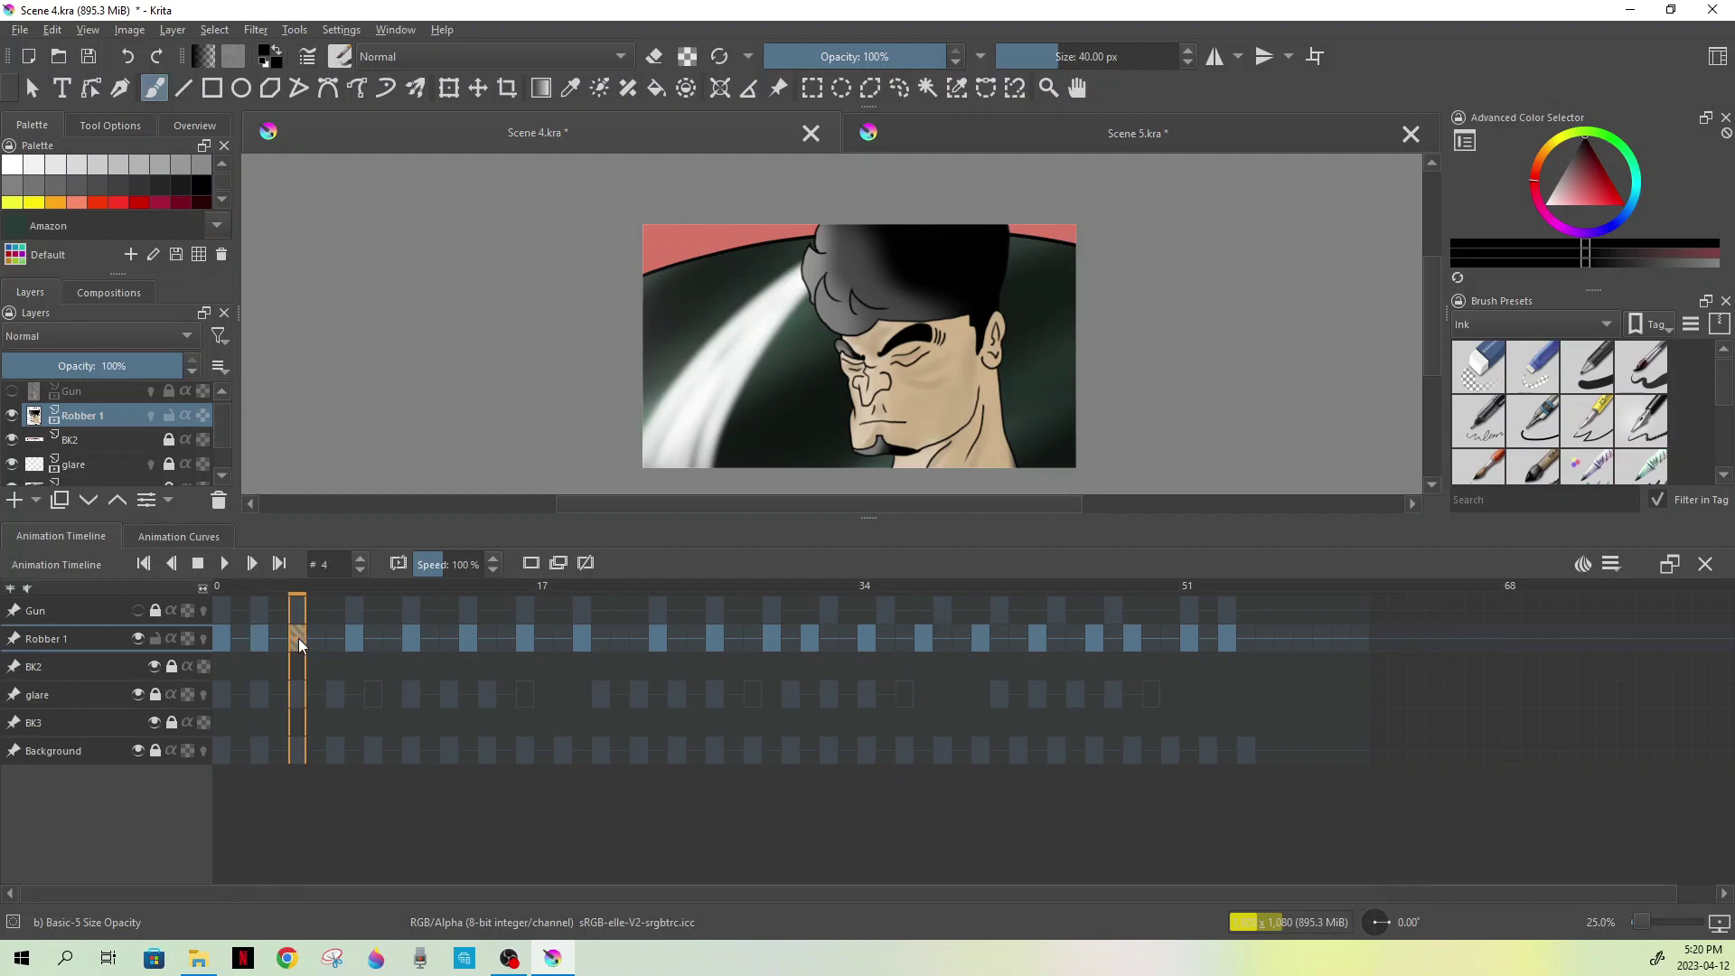
click(356, 636)
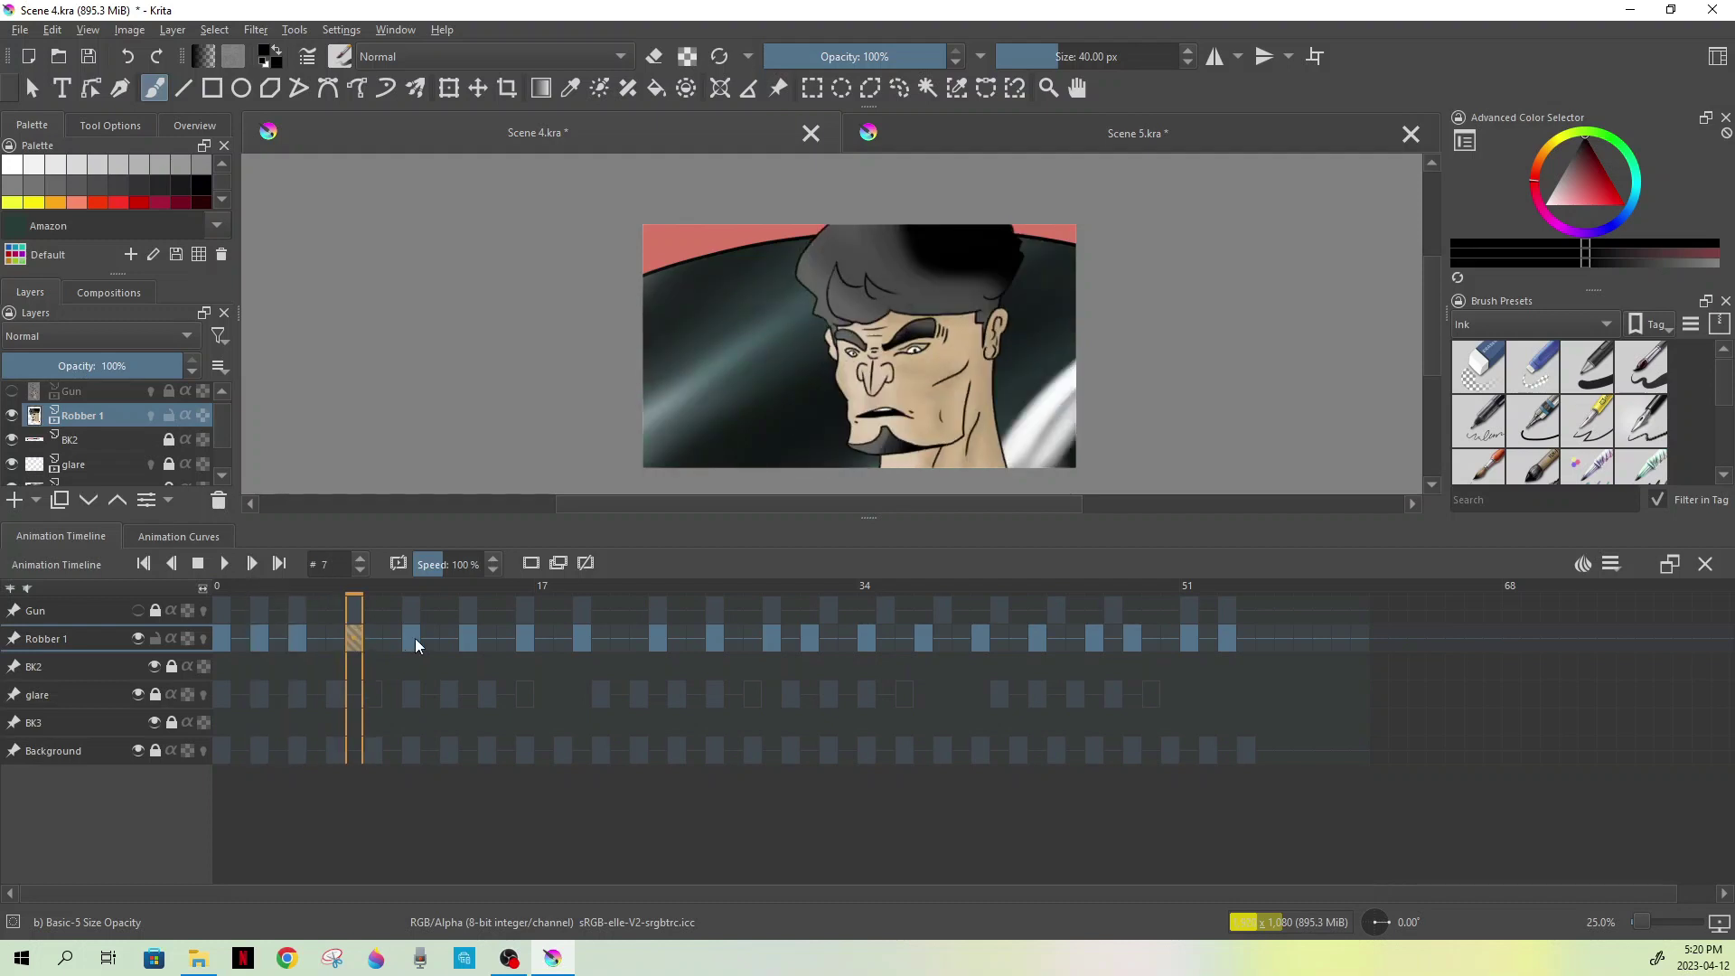
click(415, 639)
click(468, 640)
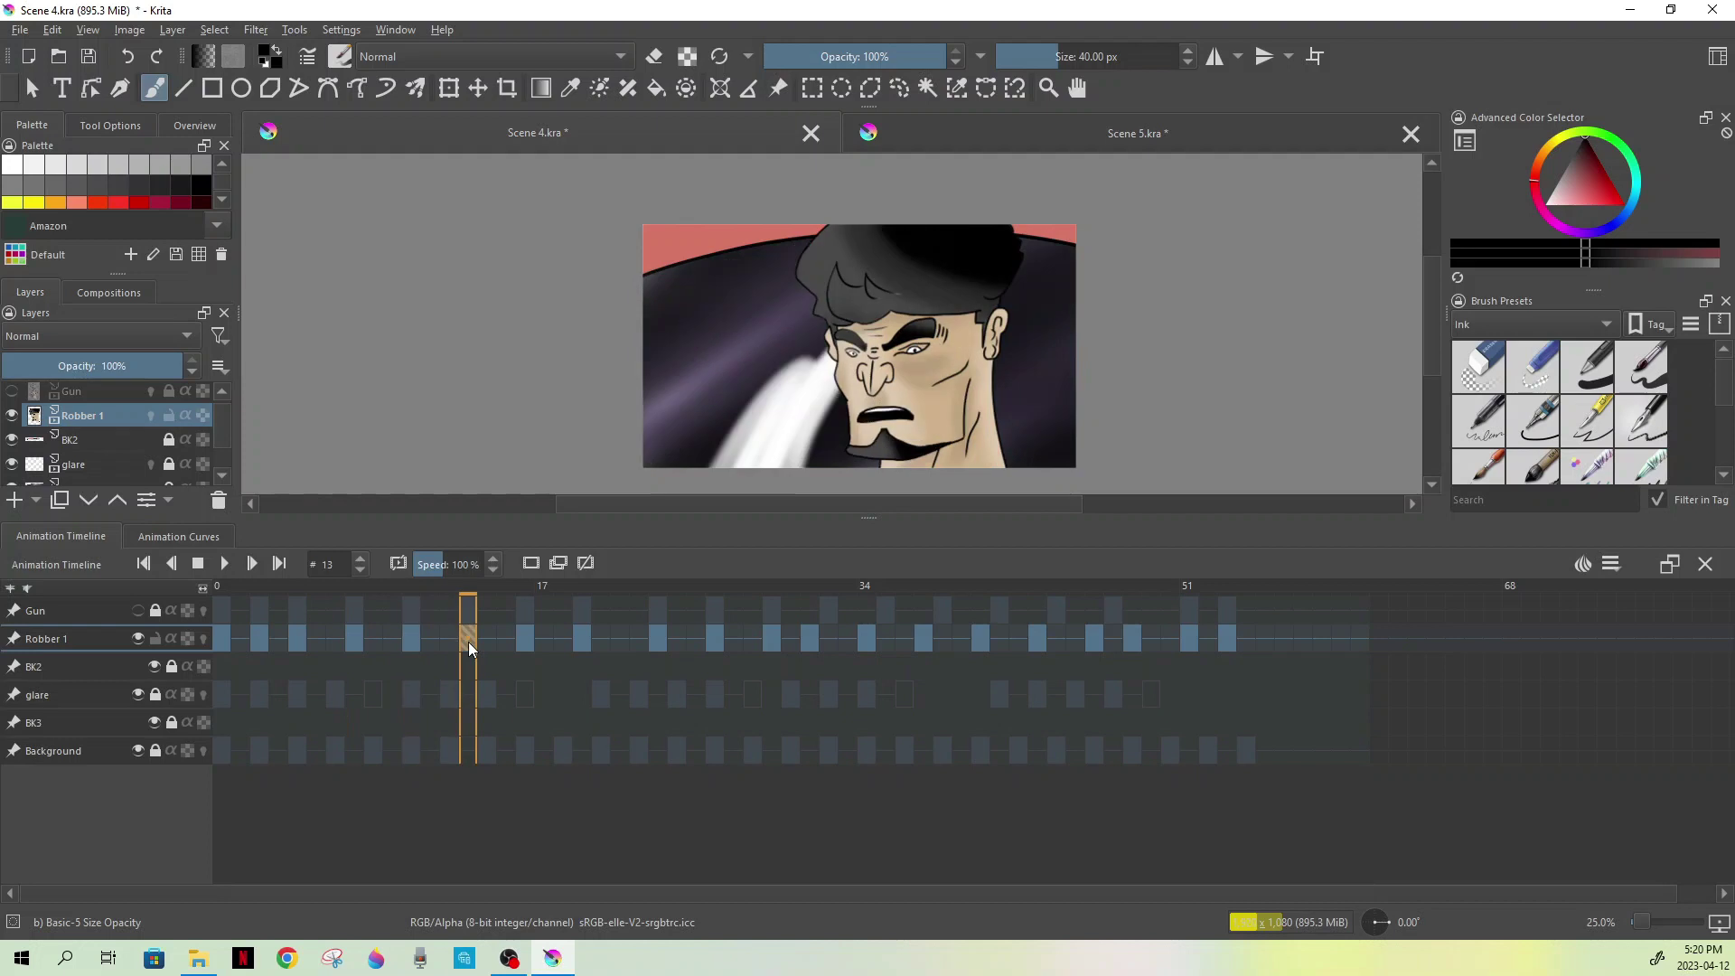
click(524, 640)
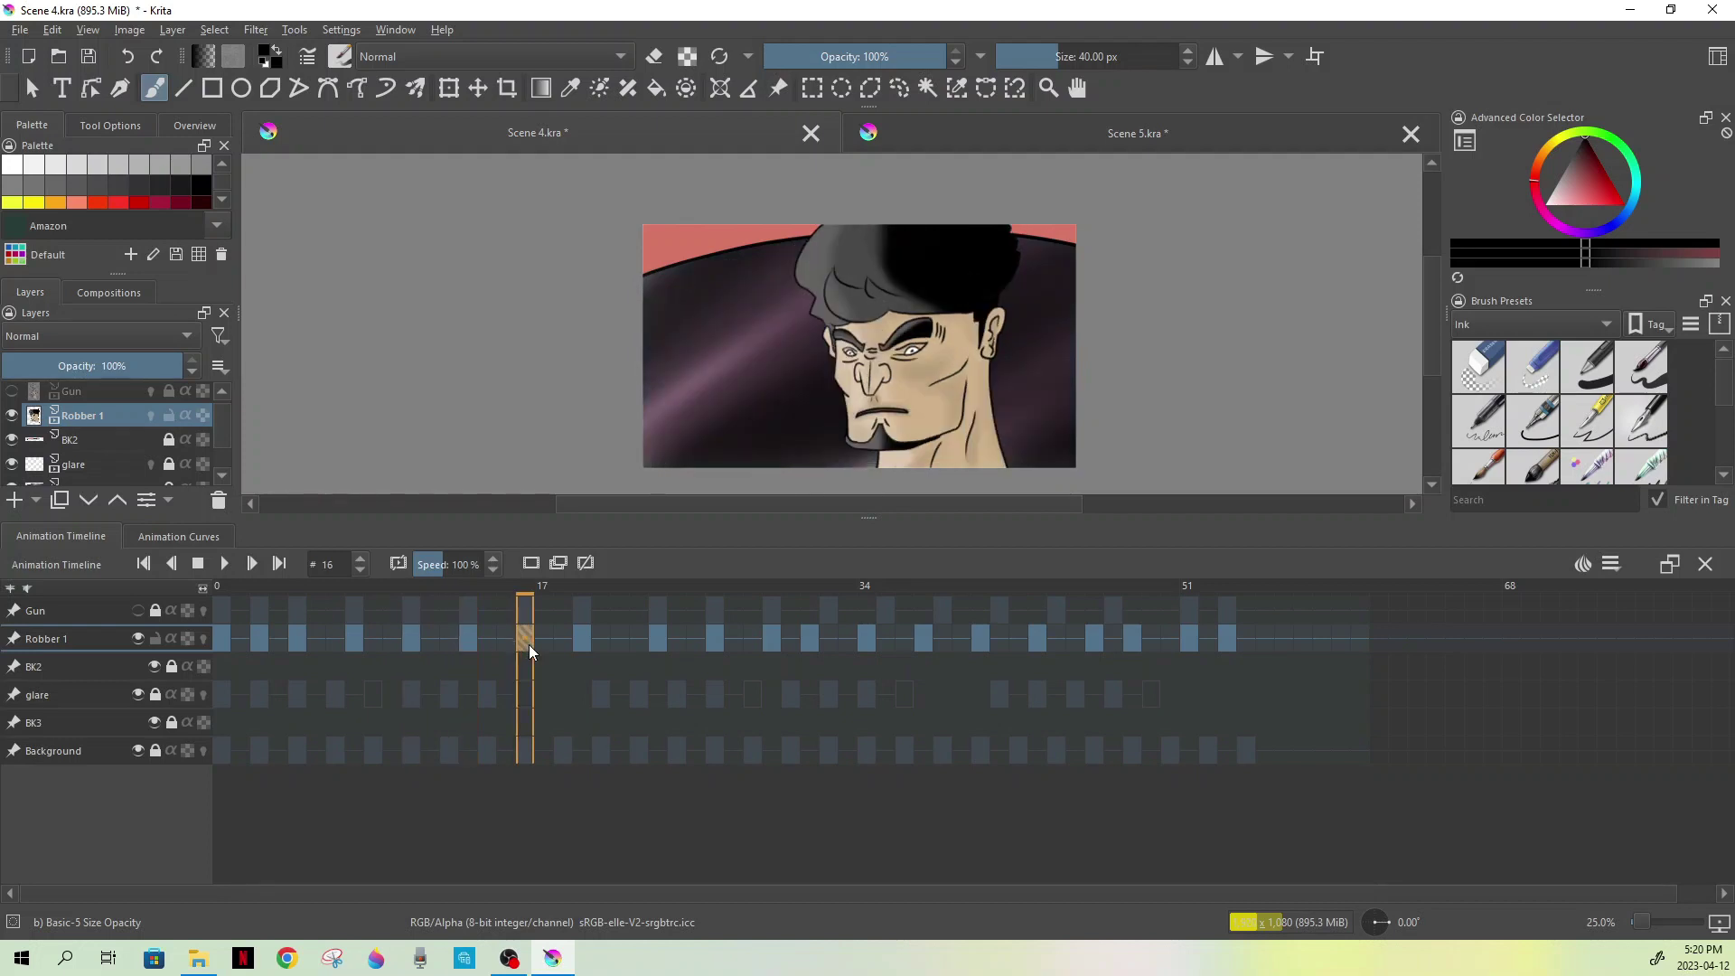
click(578, 640)
click(658, 637)
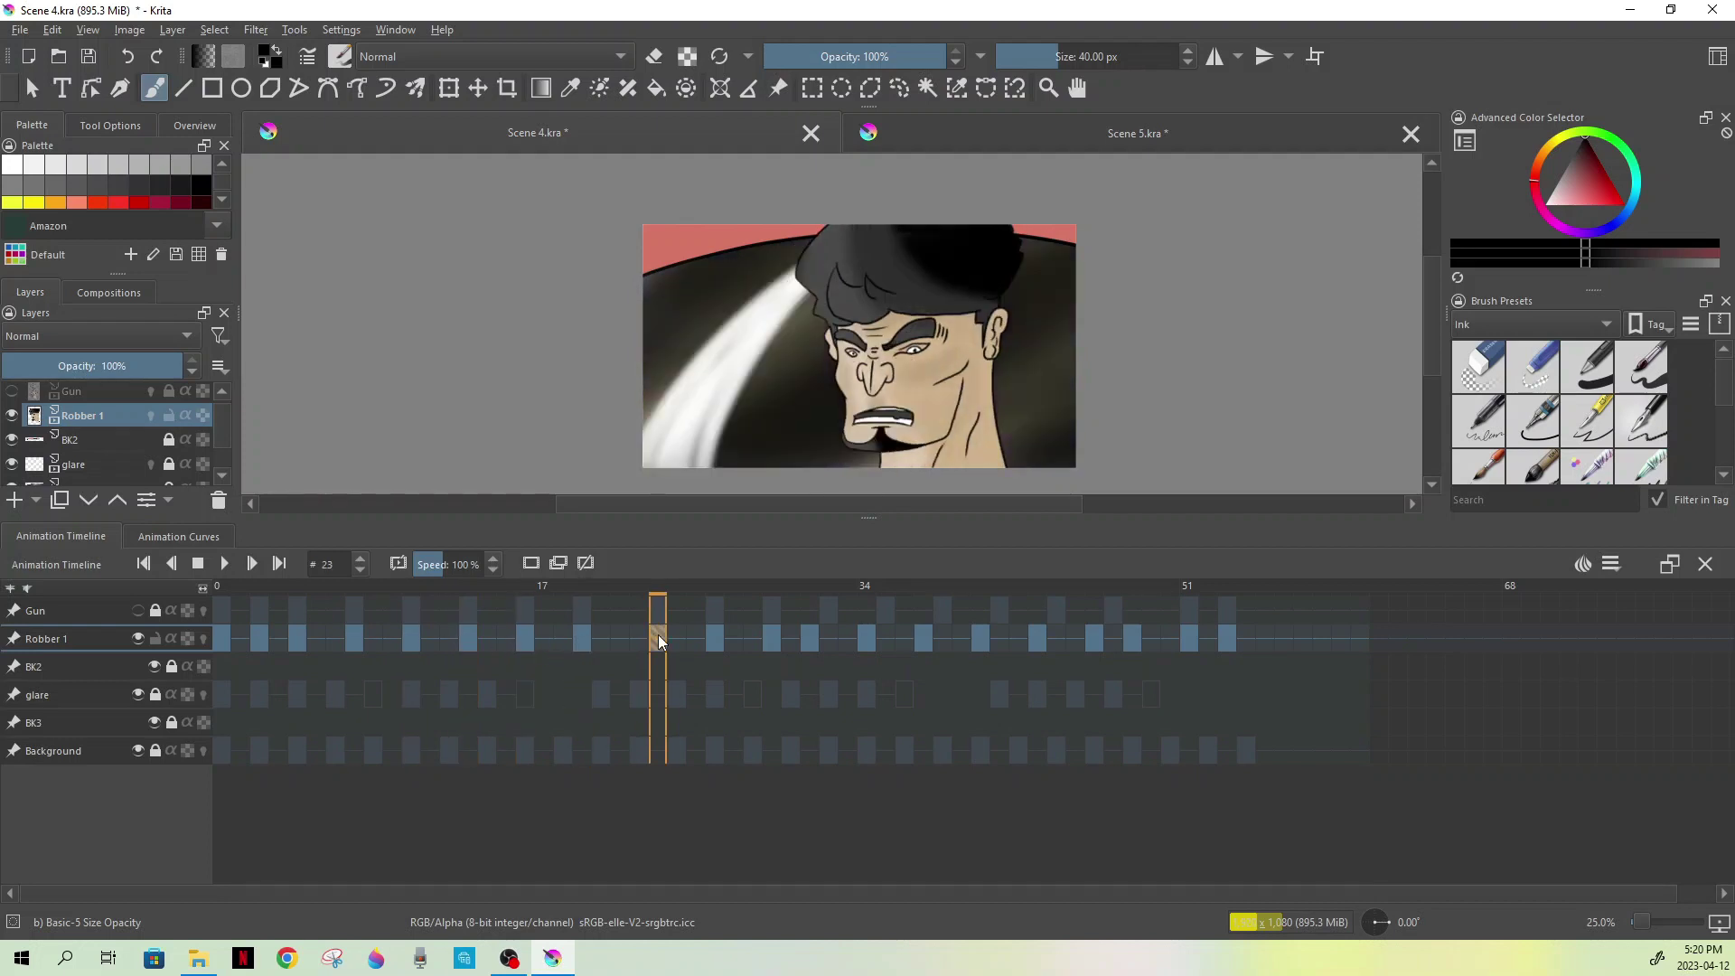
Review Robber 1 frames 26 to 48, lock the layer, and select the Gun layer
click(720, 640)
click(773, 640)
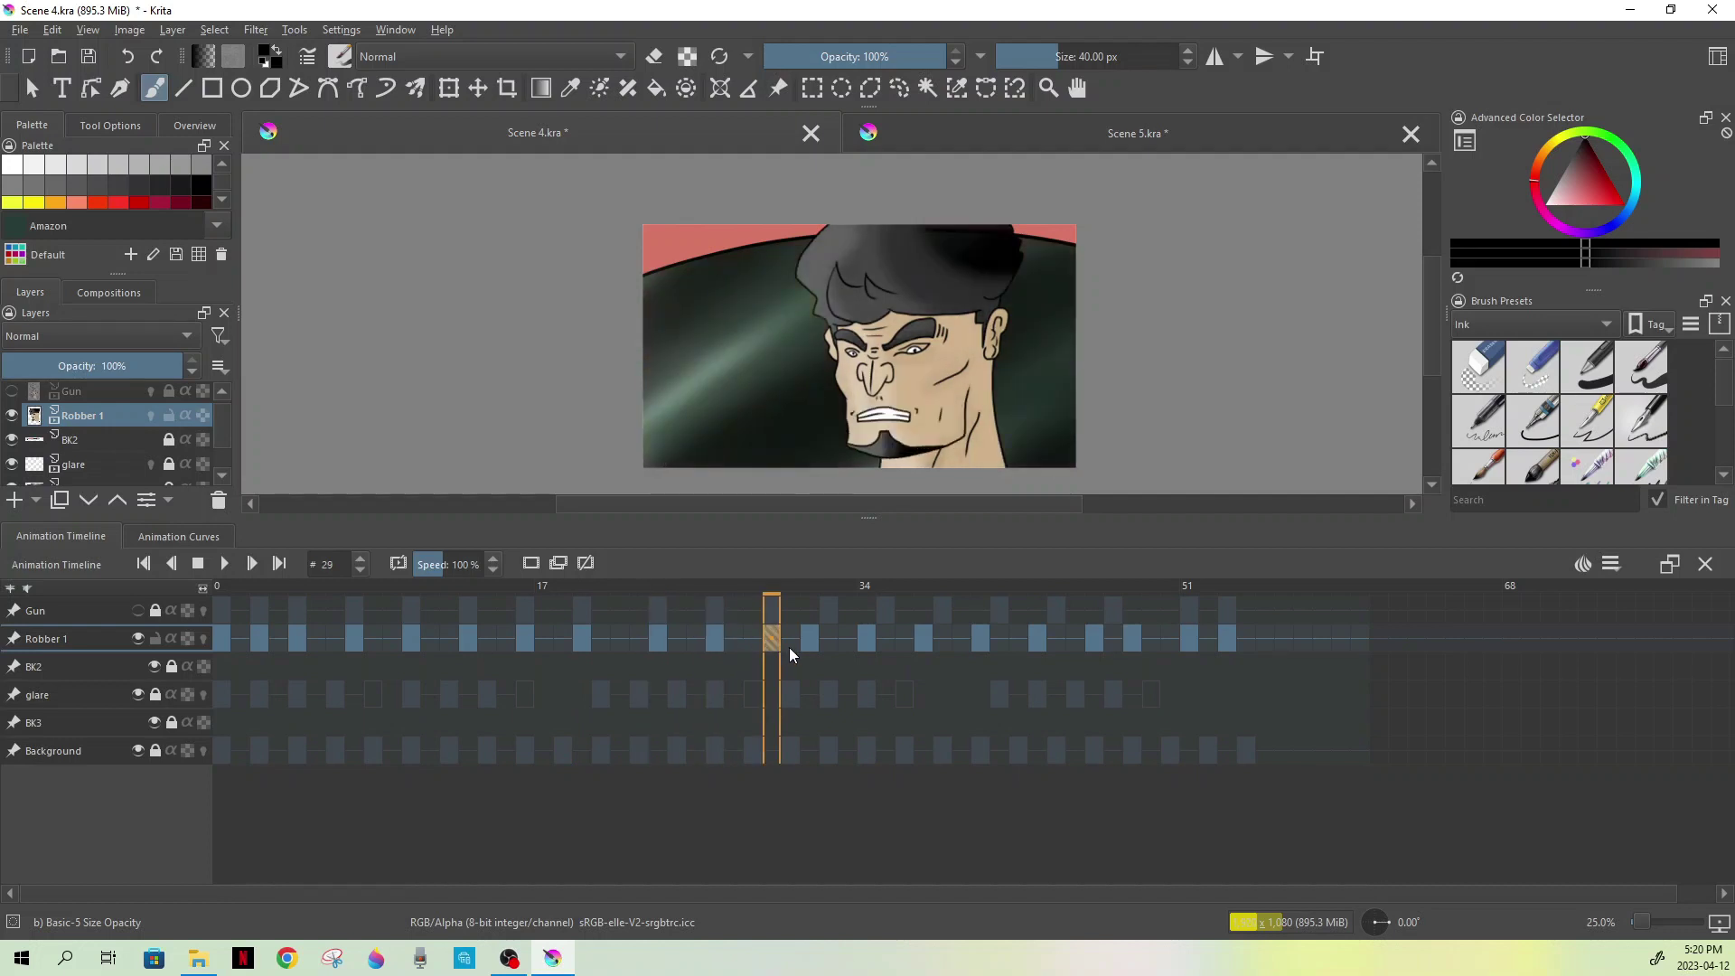
click(809, 640)
click(865, 640)
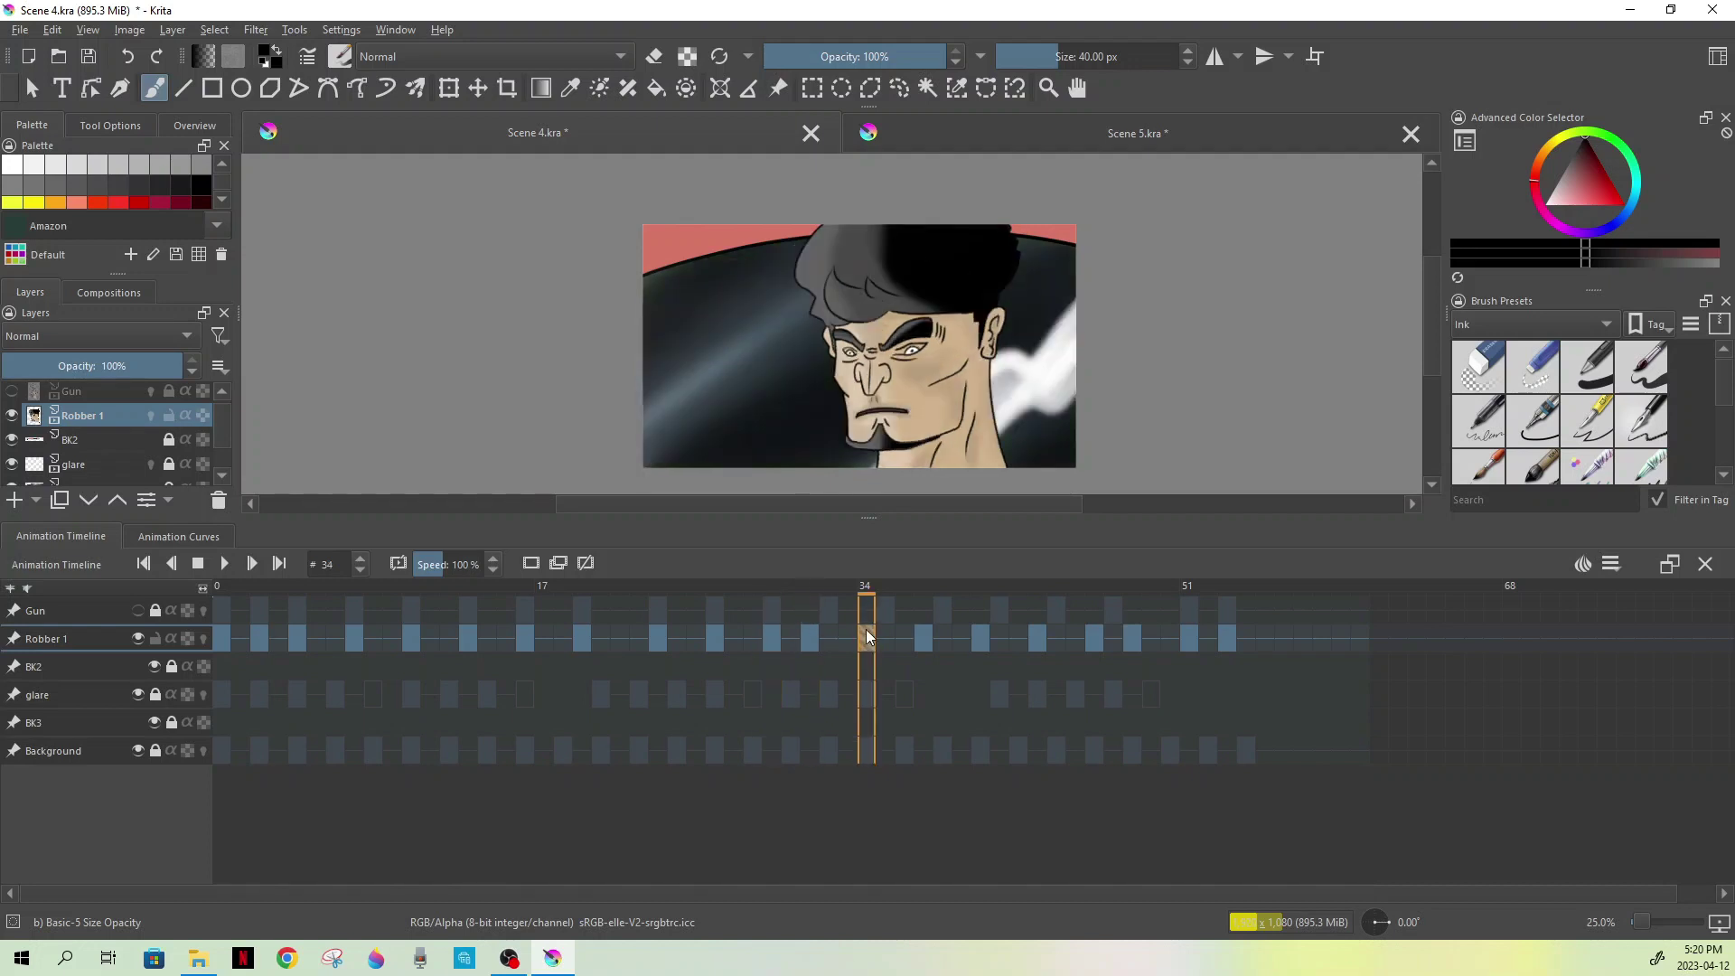
click(921, 641)
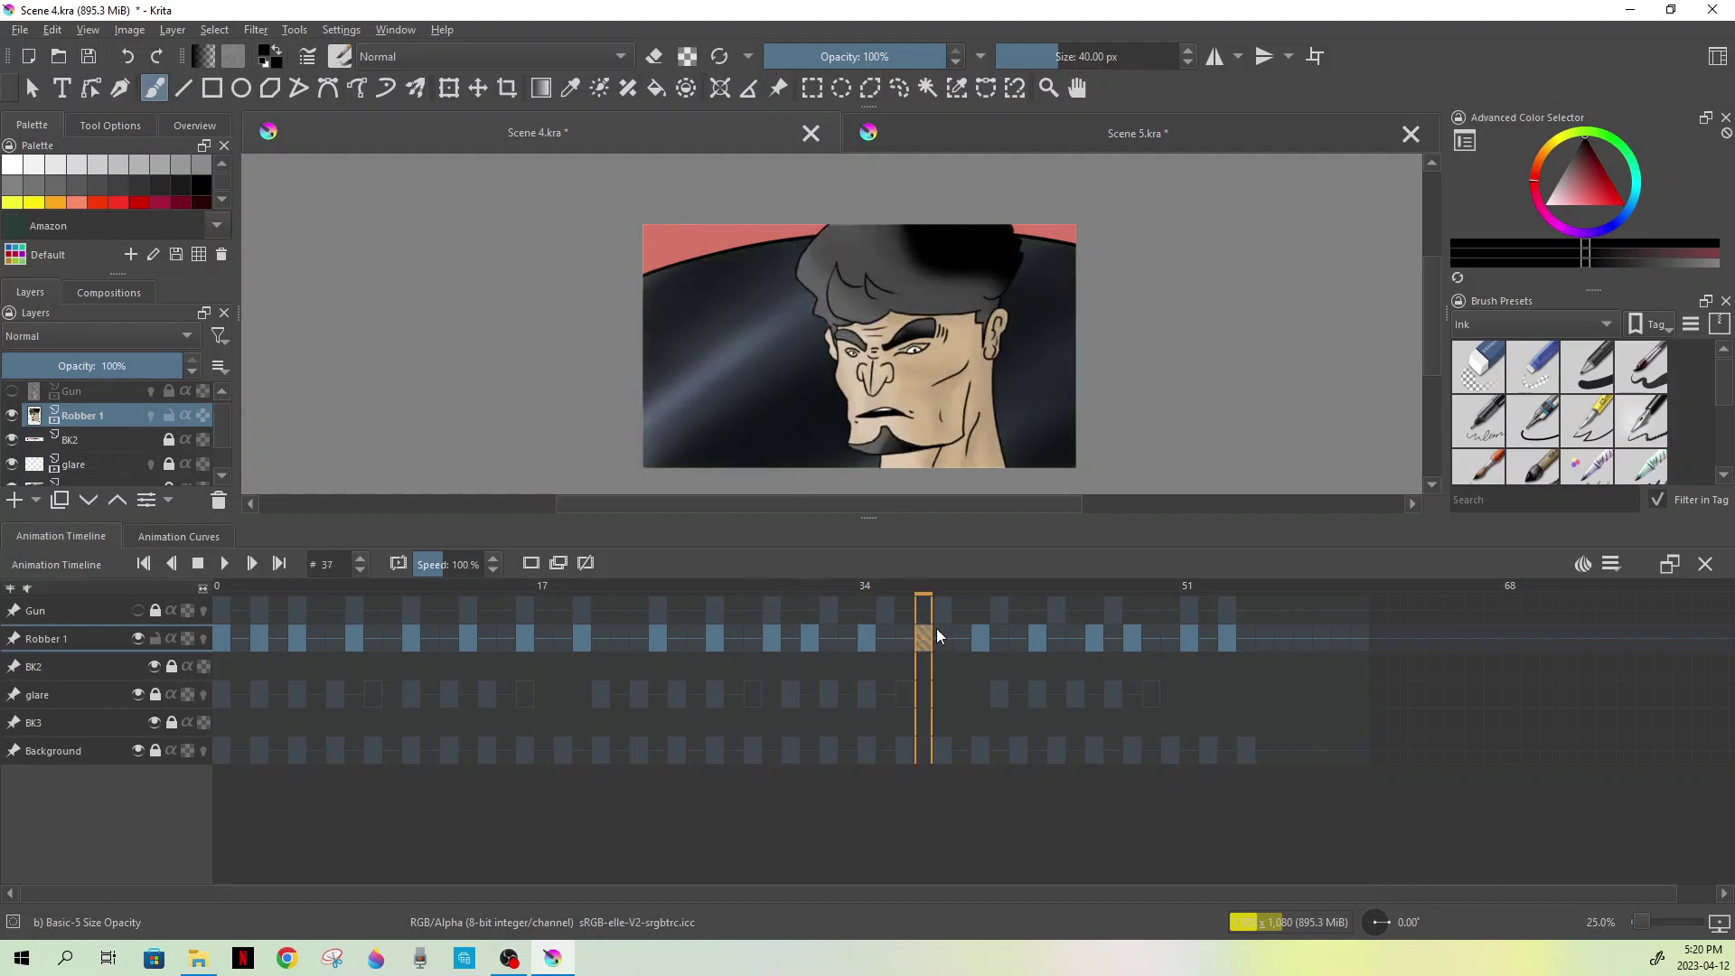
click(982, 640)
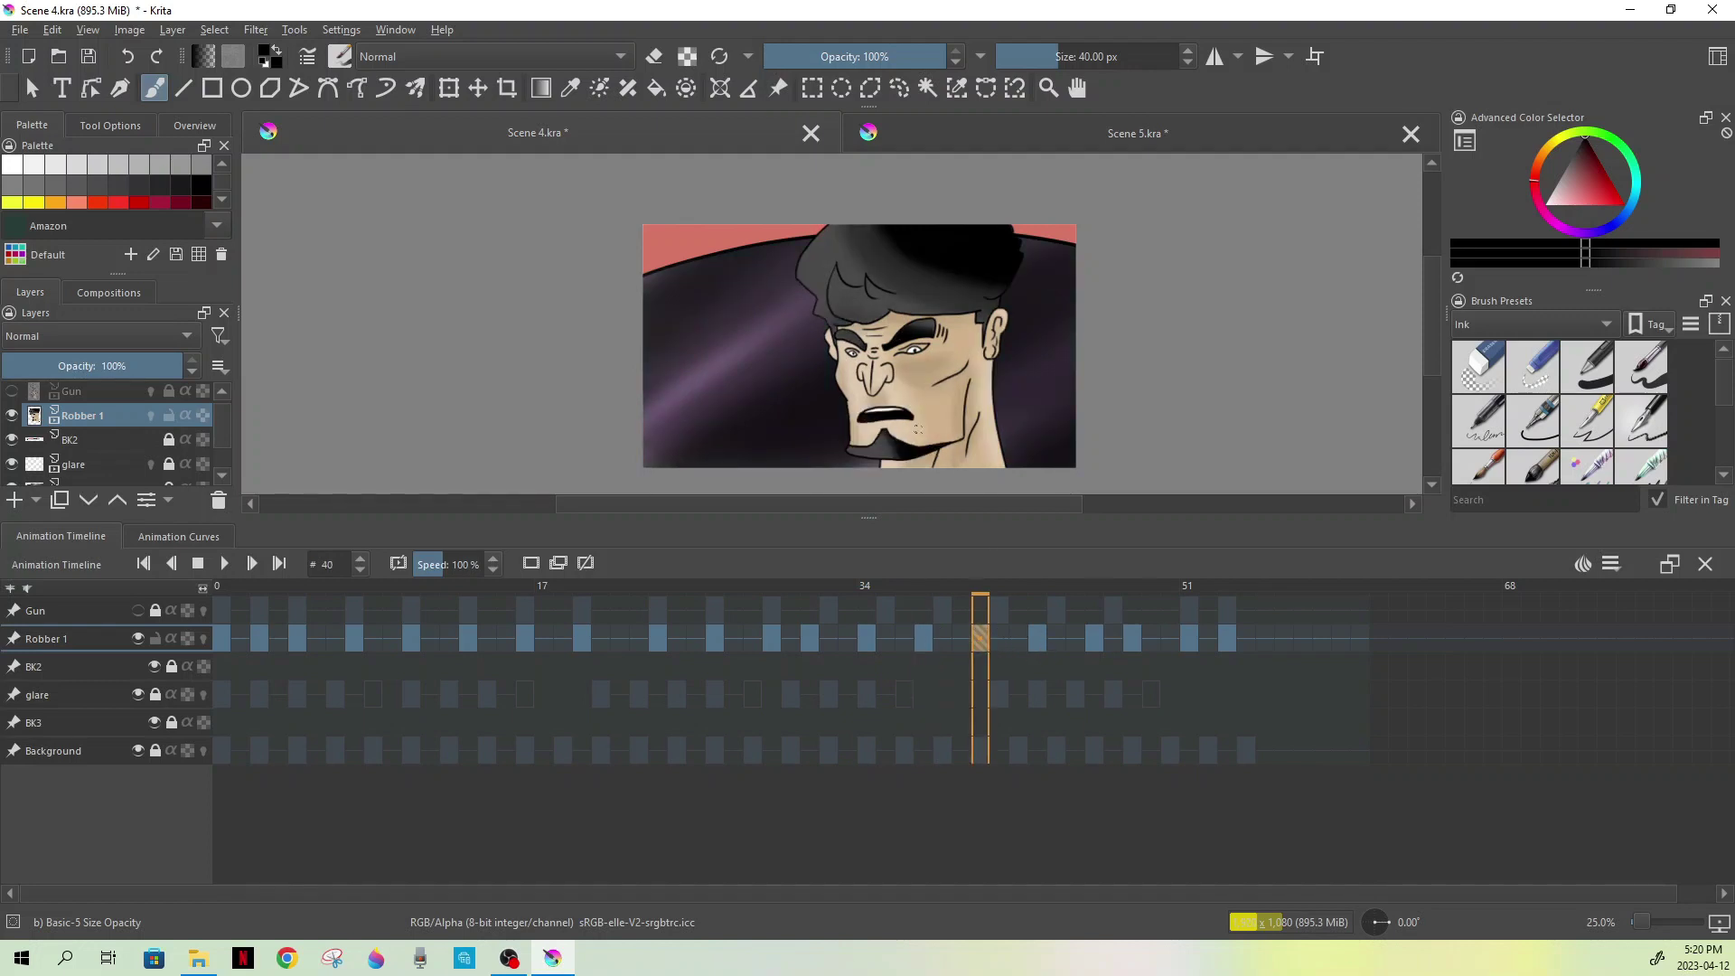
click(1038, 640)
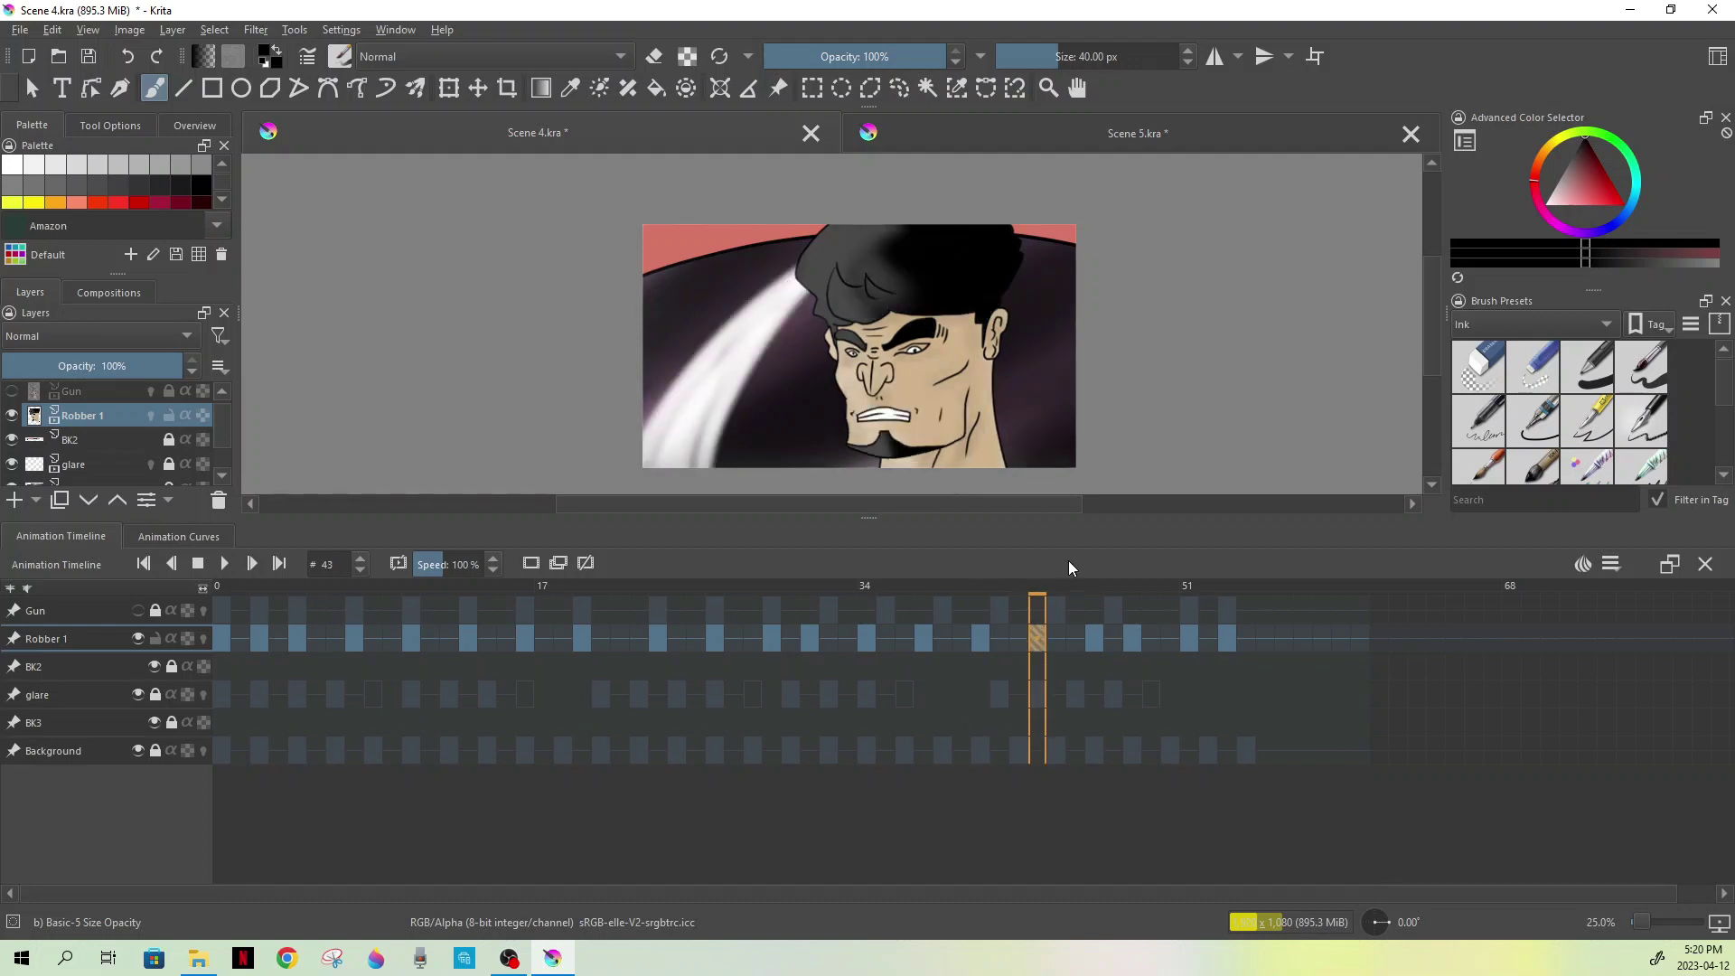
click(1095, 639)
click(1133, 642)
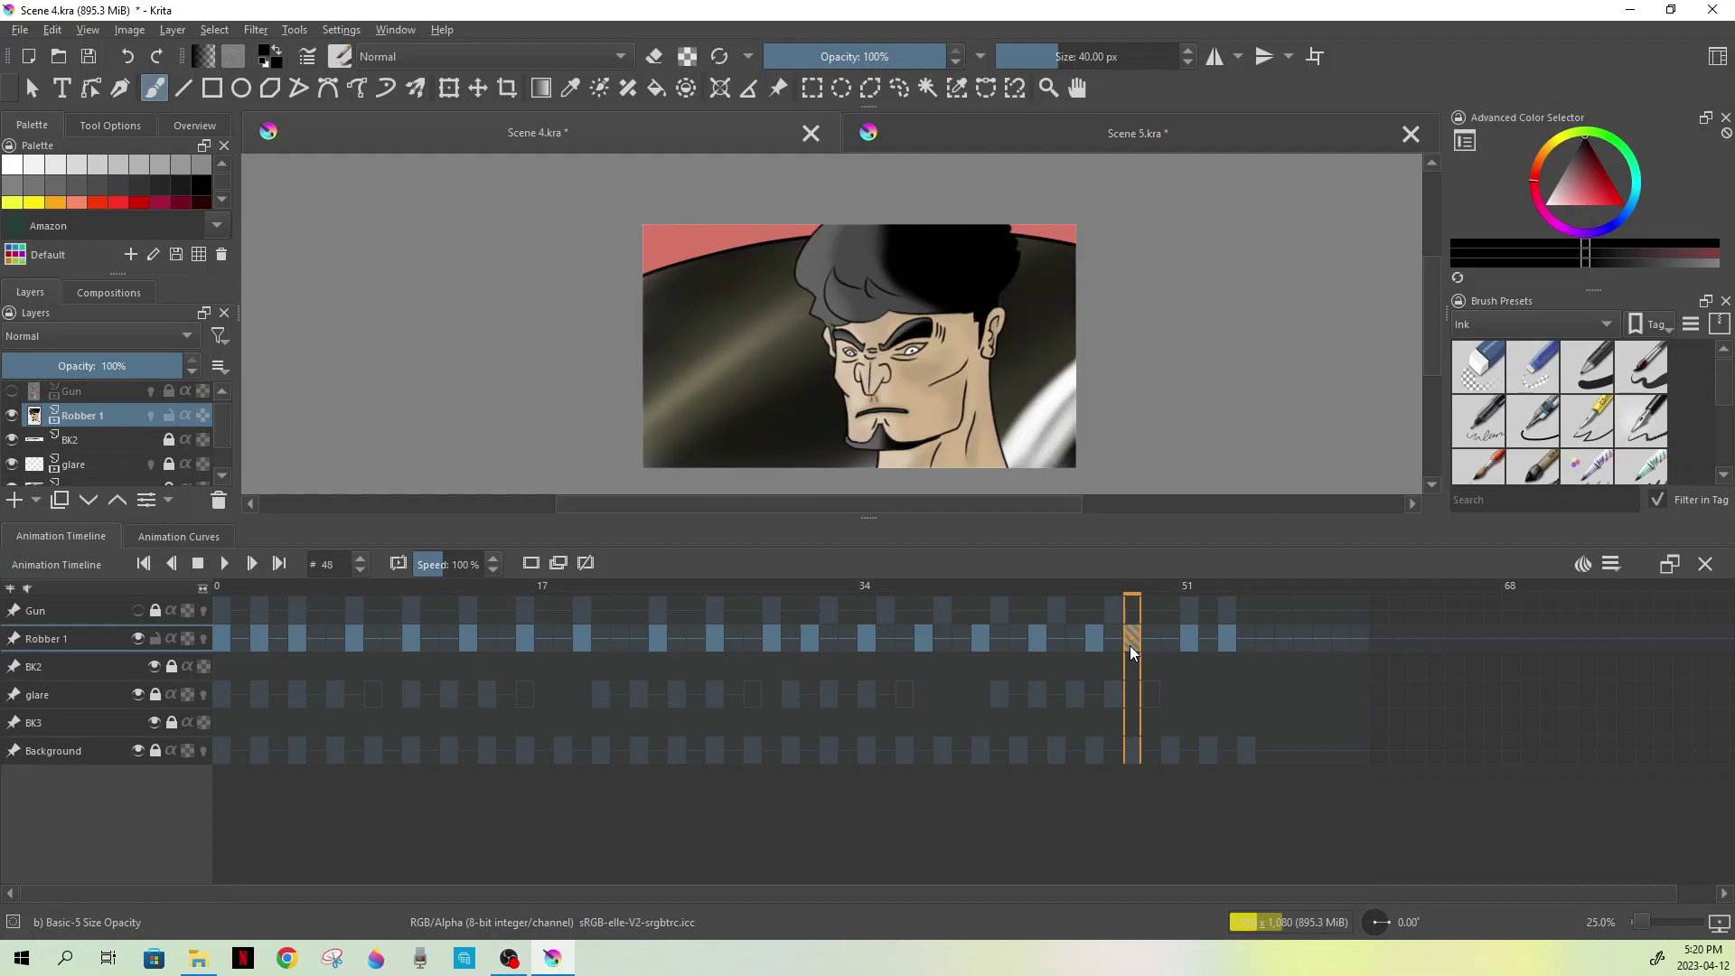
click(169, 415)
click(221, 392)
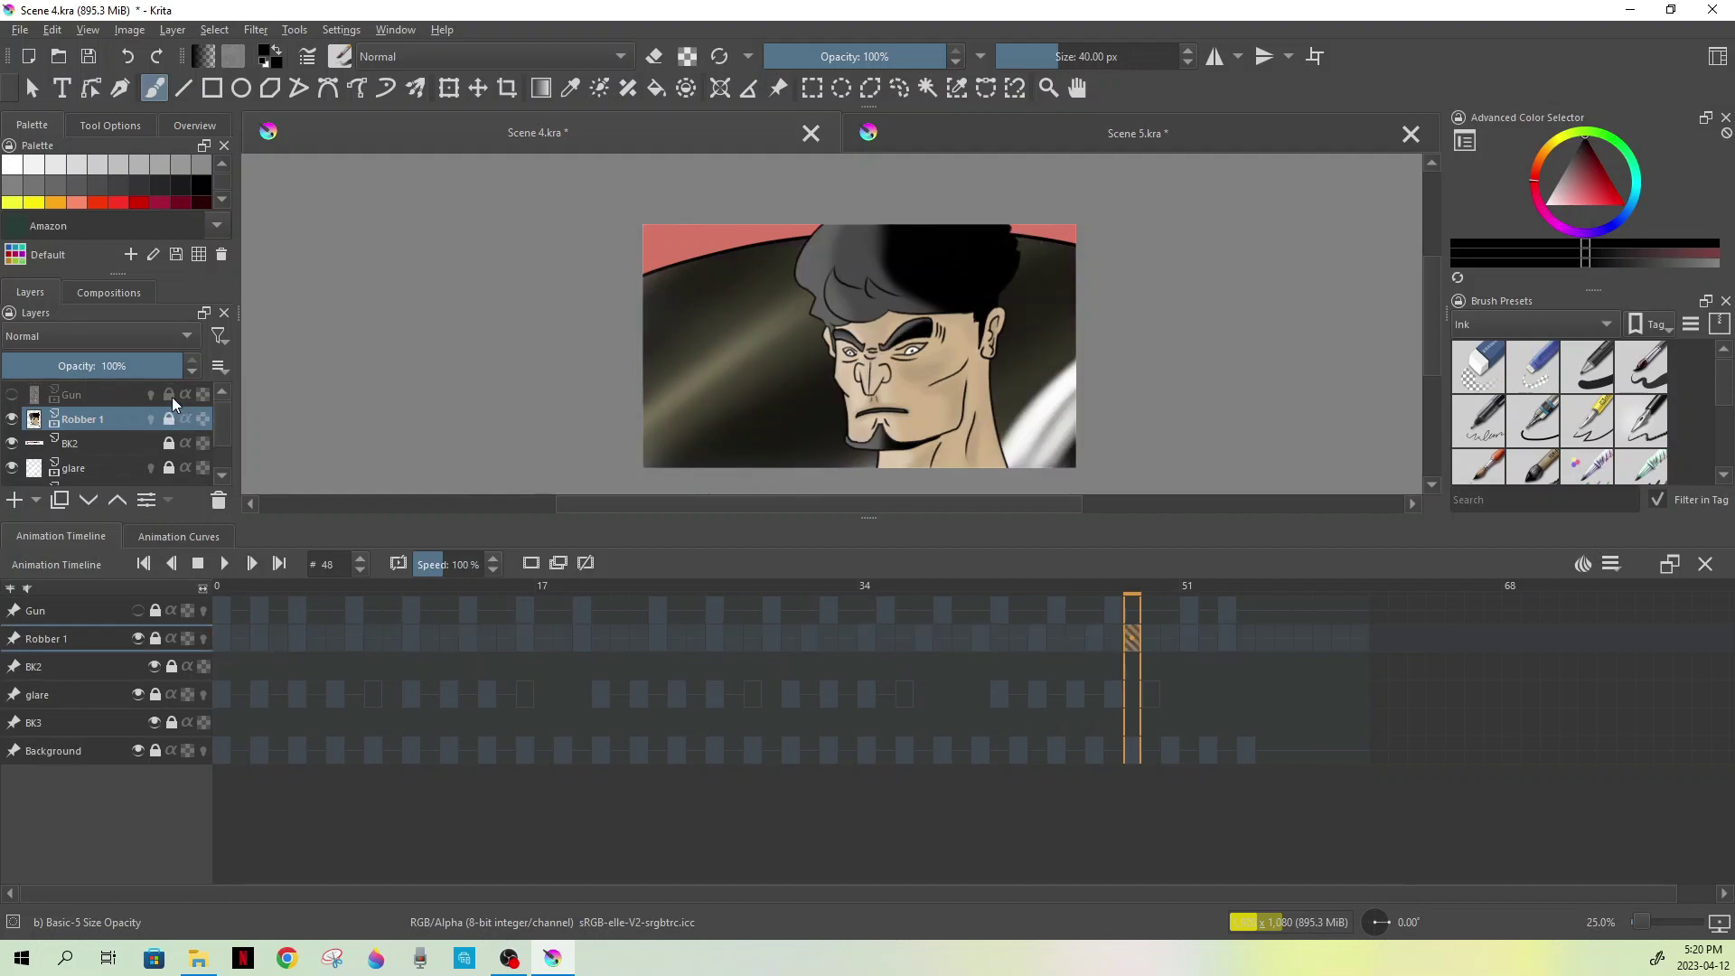
click(98, 396)
Make the Gun layer visible and check its keyframes from frame 0 to 19
click(221, 611)
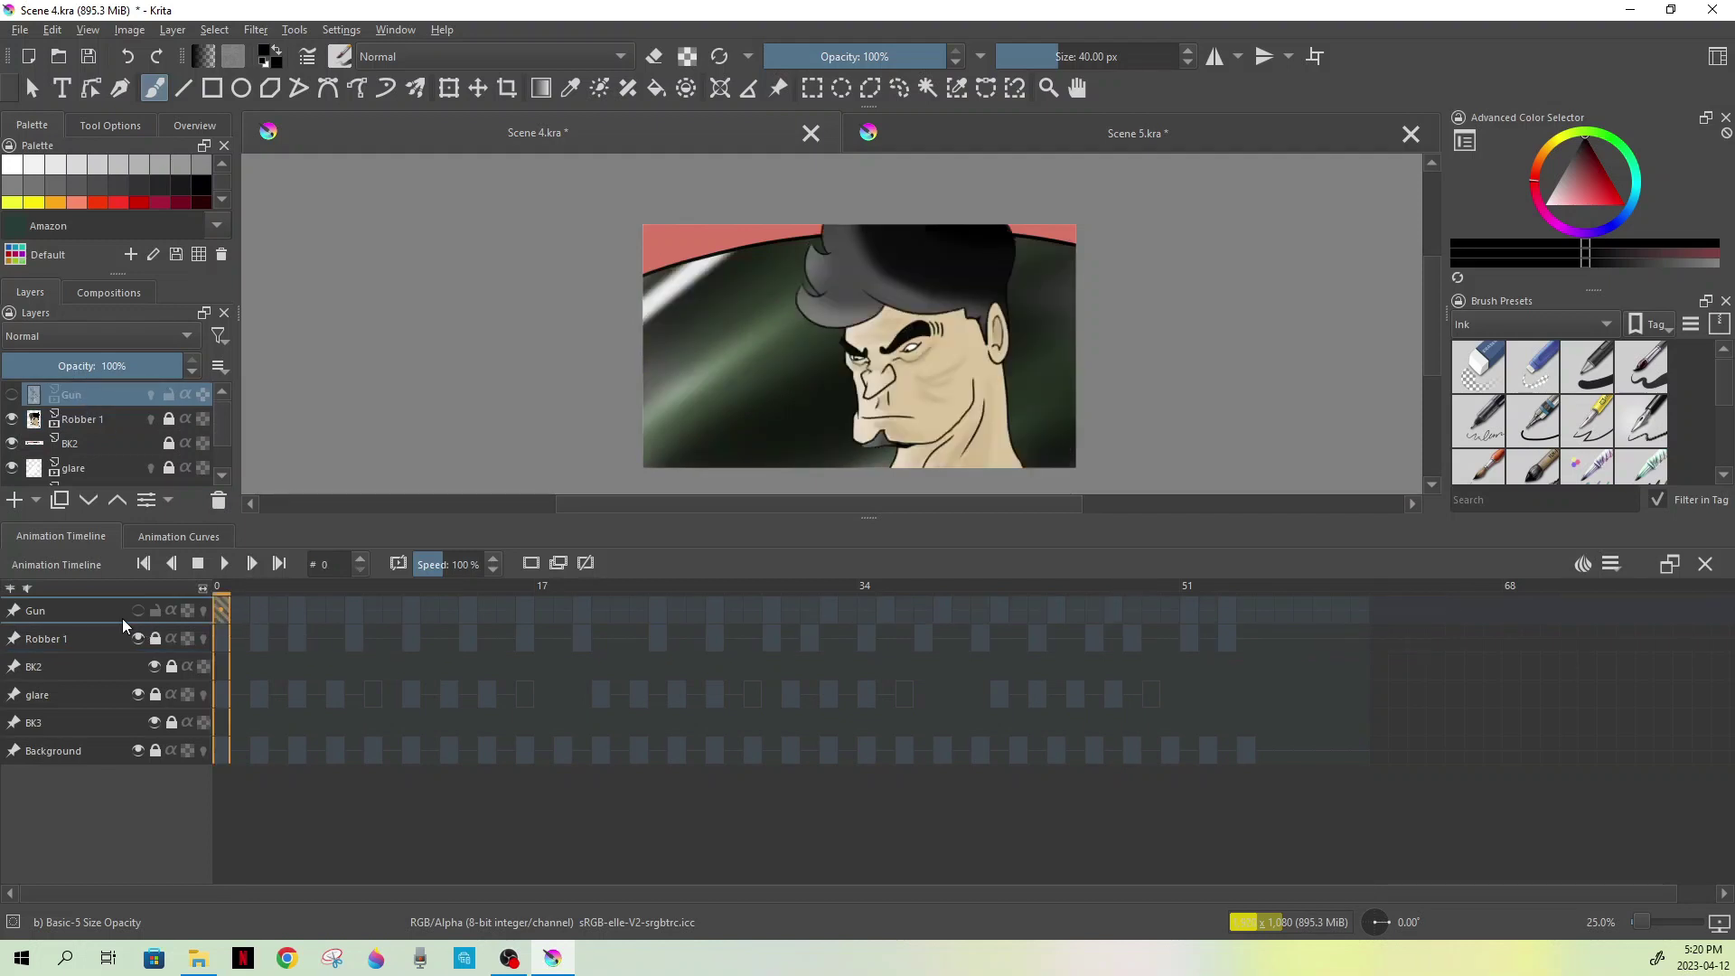
click(257, 615)
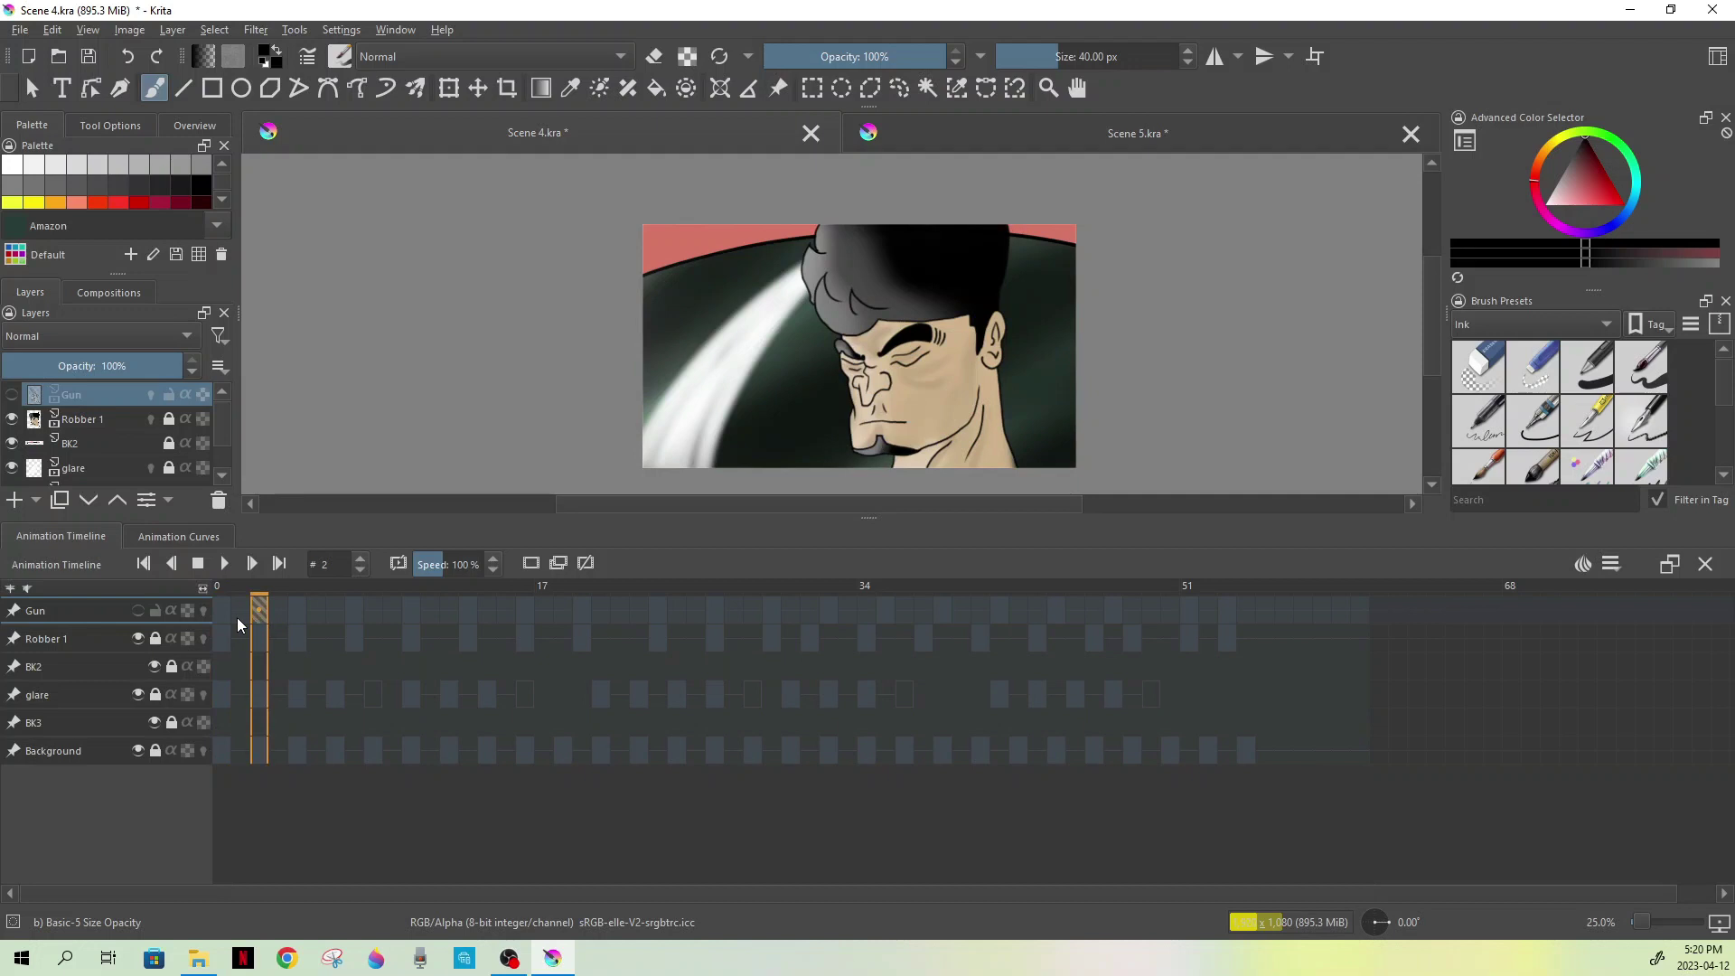
click(221, 615)
click(11, 395)
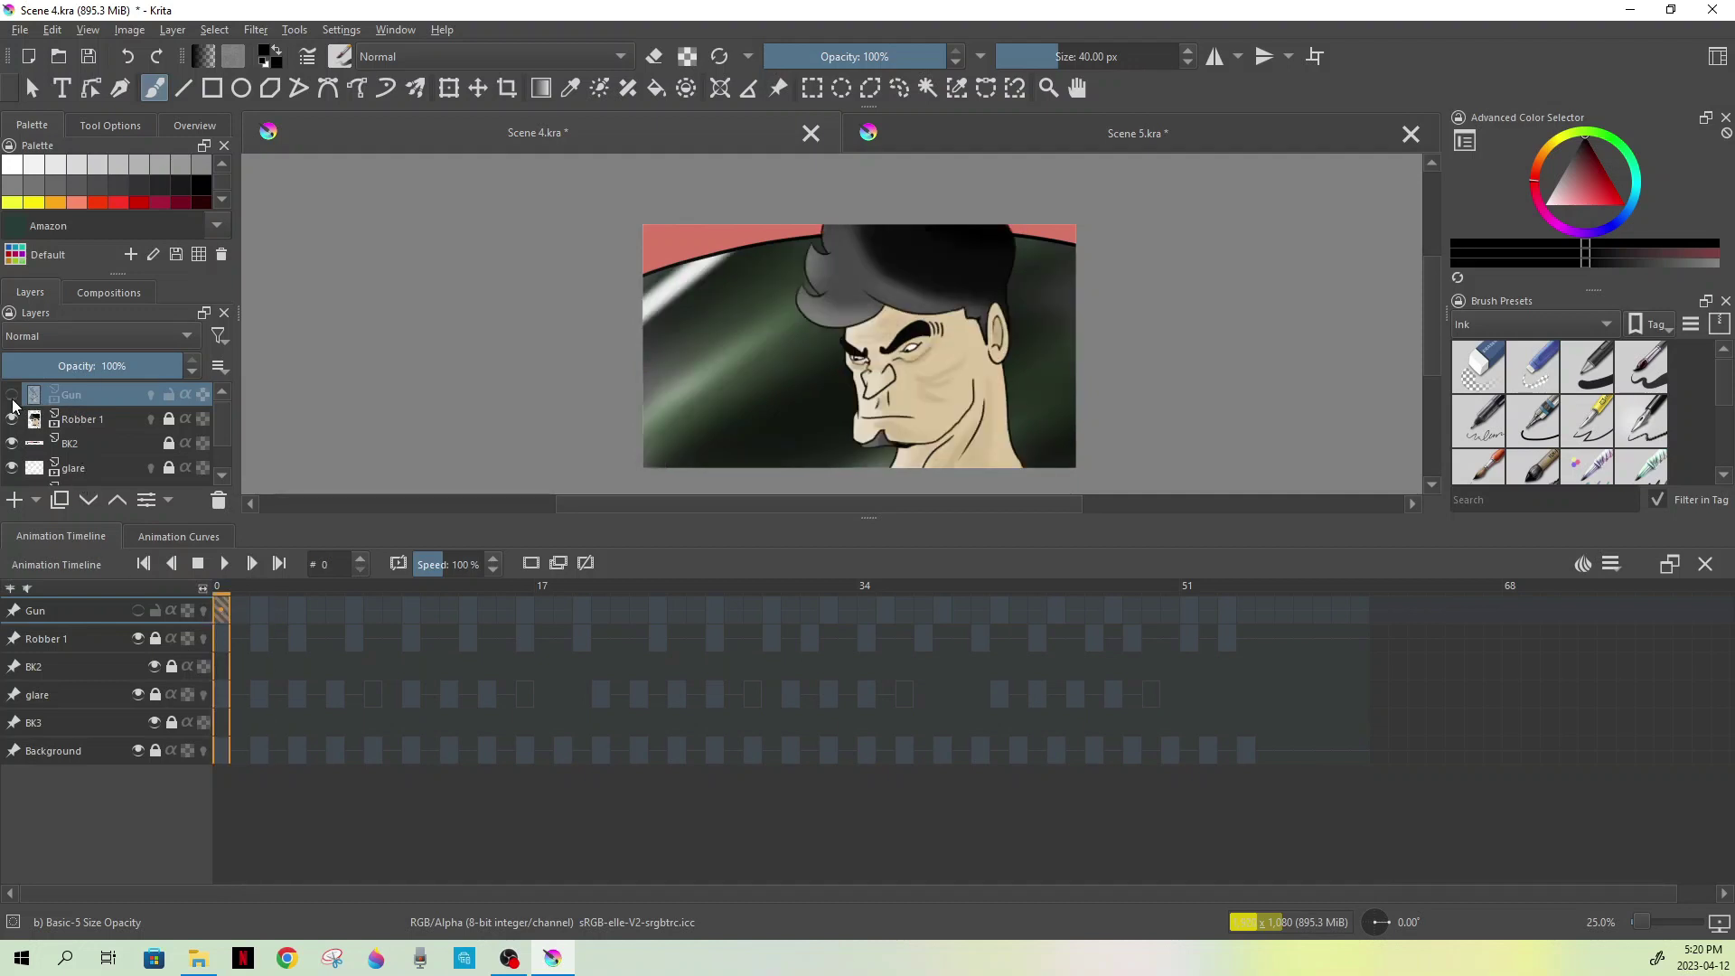
click(262, 615)
click(300, 615)
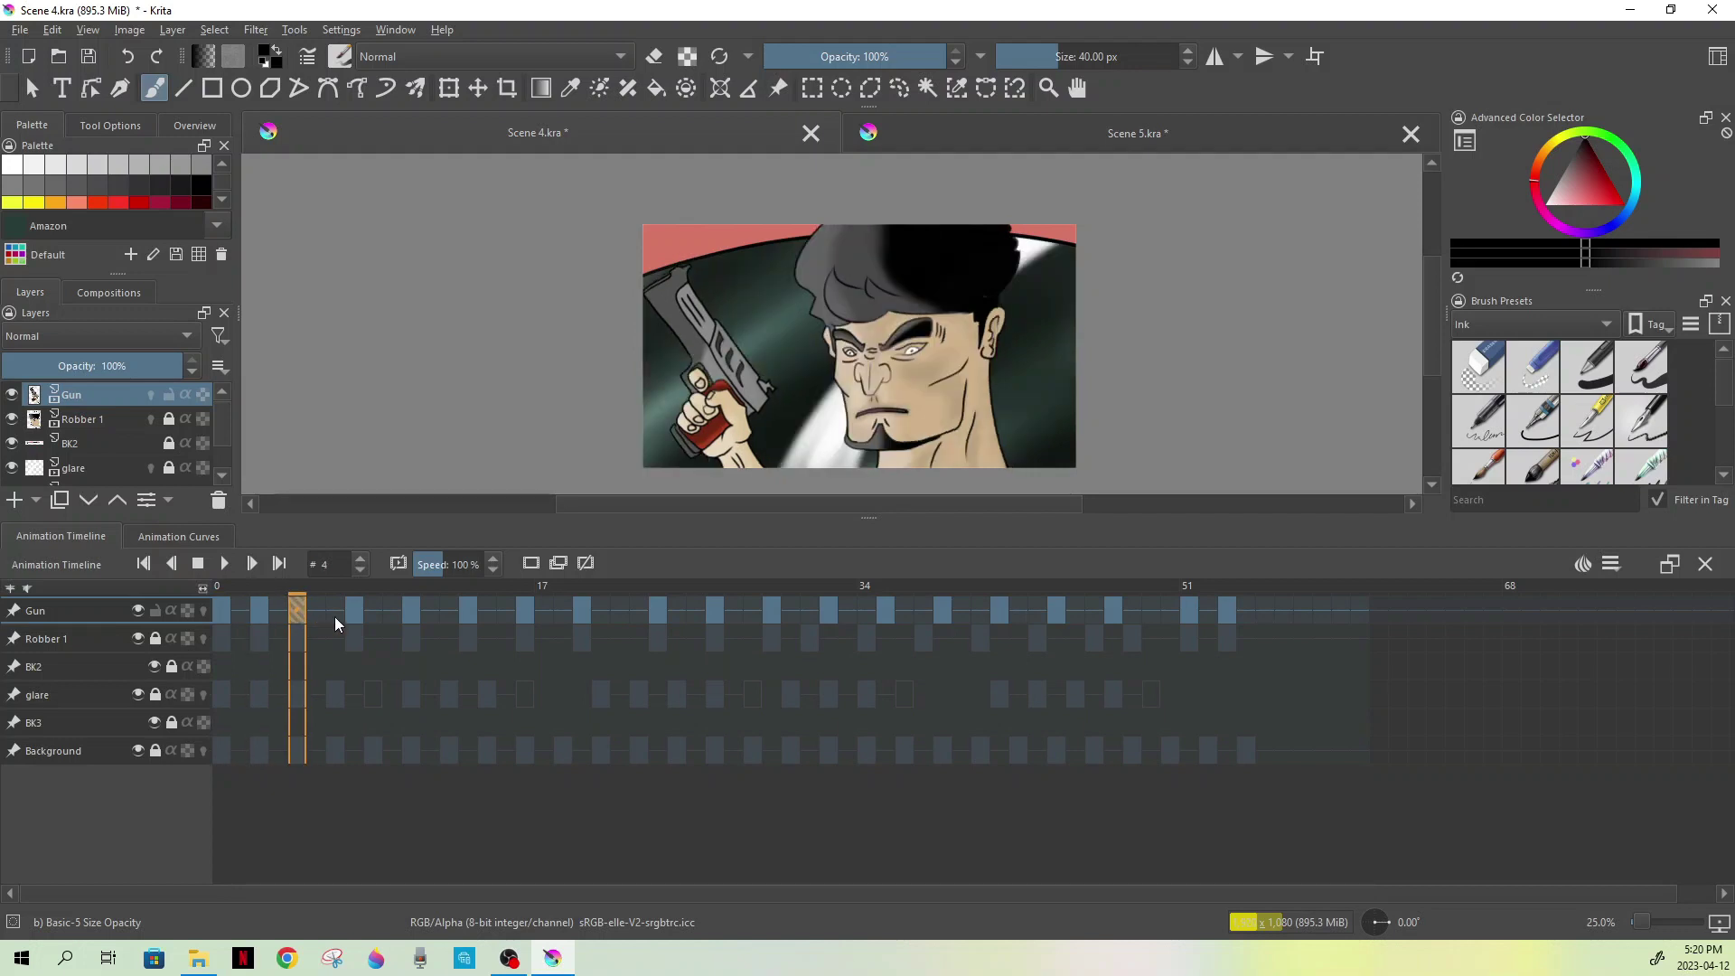
click(356, 610)
click(411, 612)
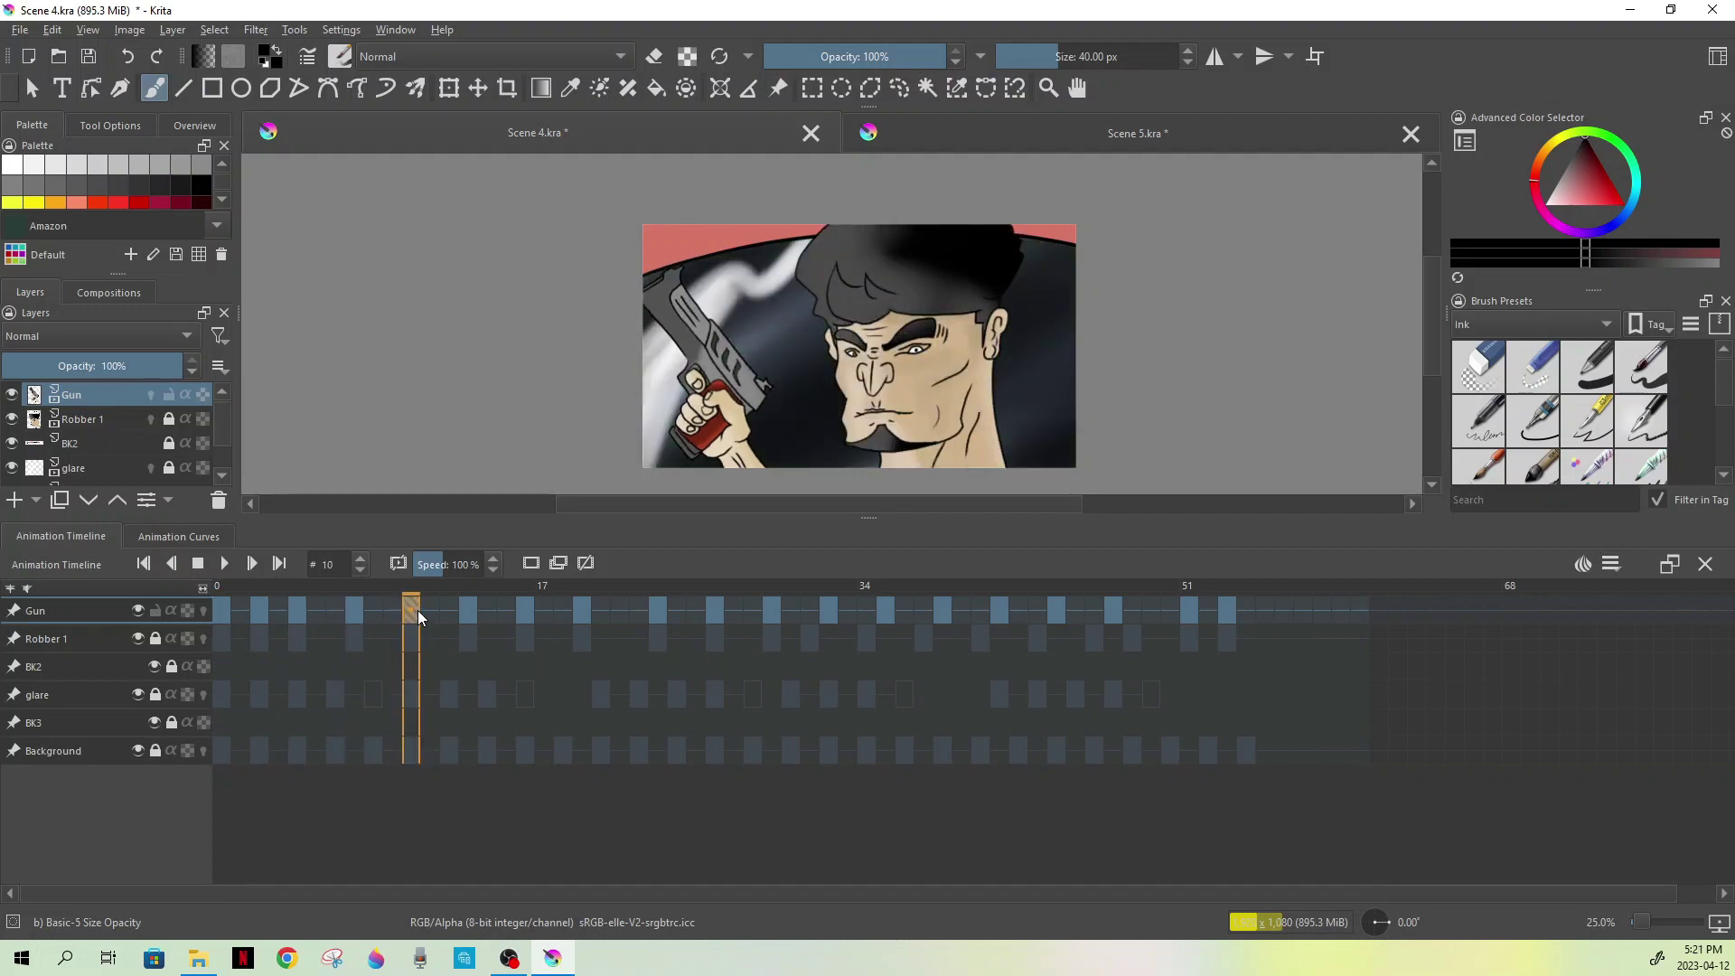
click(469, 613)
click(523, 611)
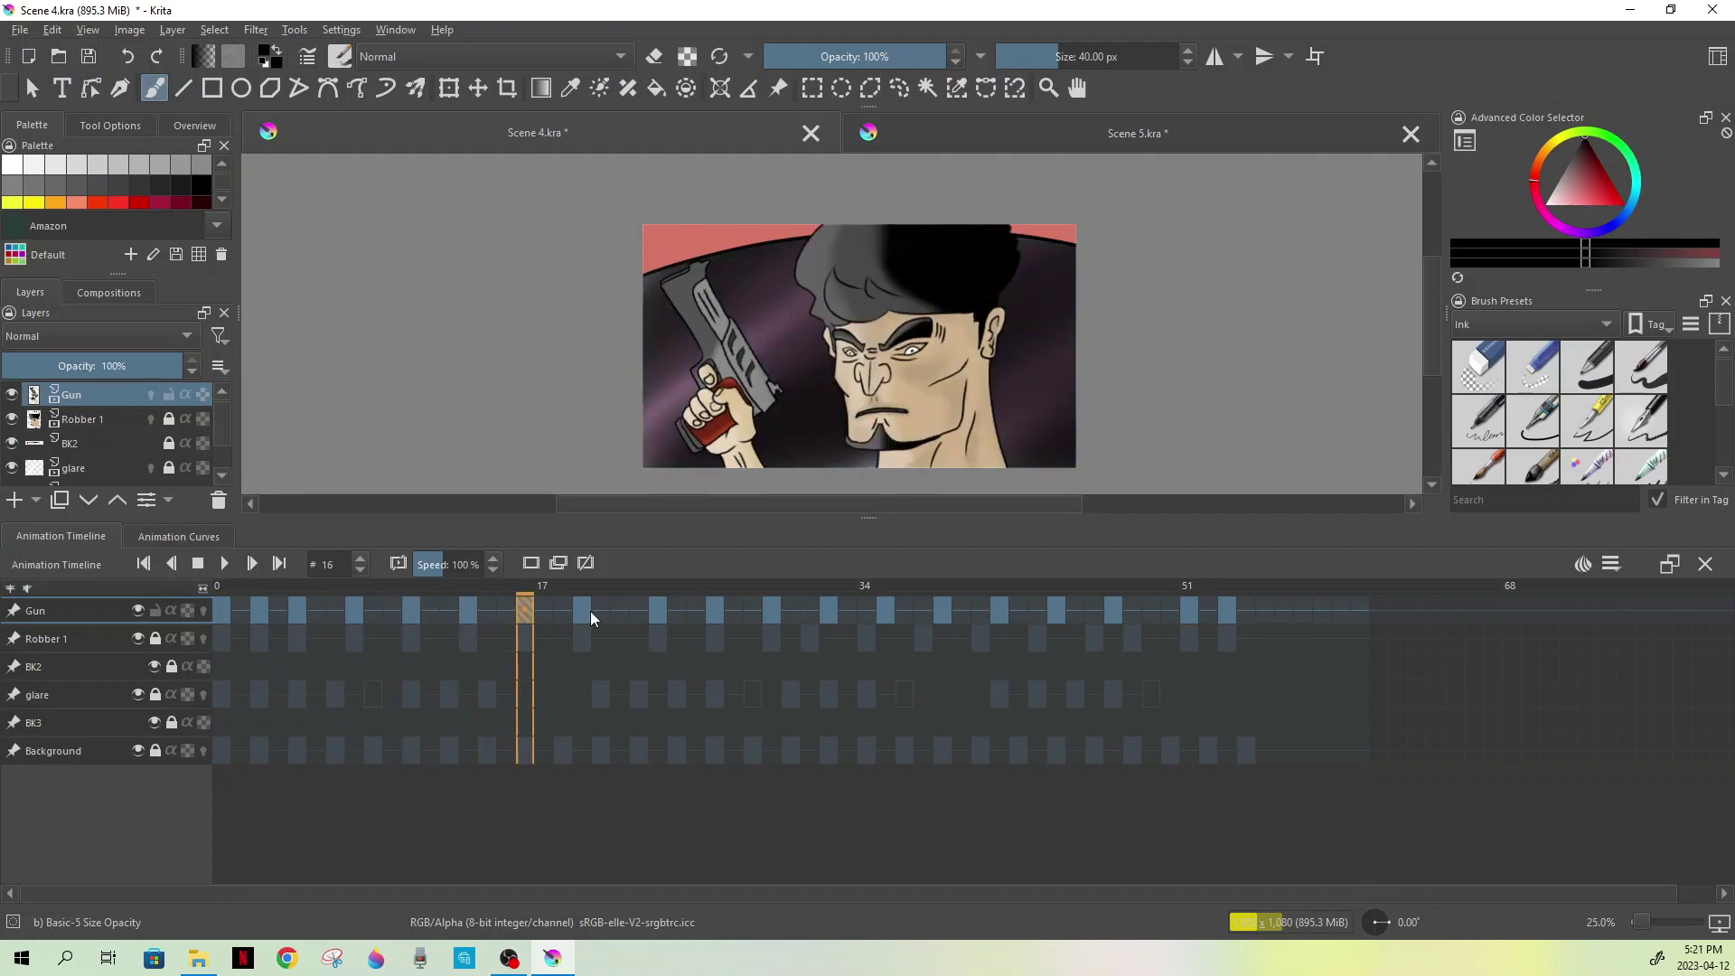
click(587, 611)
Continue checking the Gun keyframes from frame 23 to the last one at 53
click(659, 615)
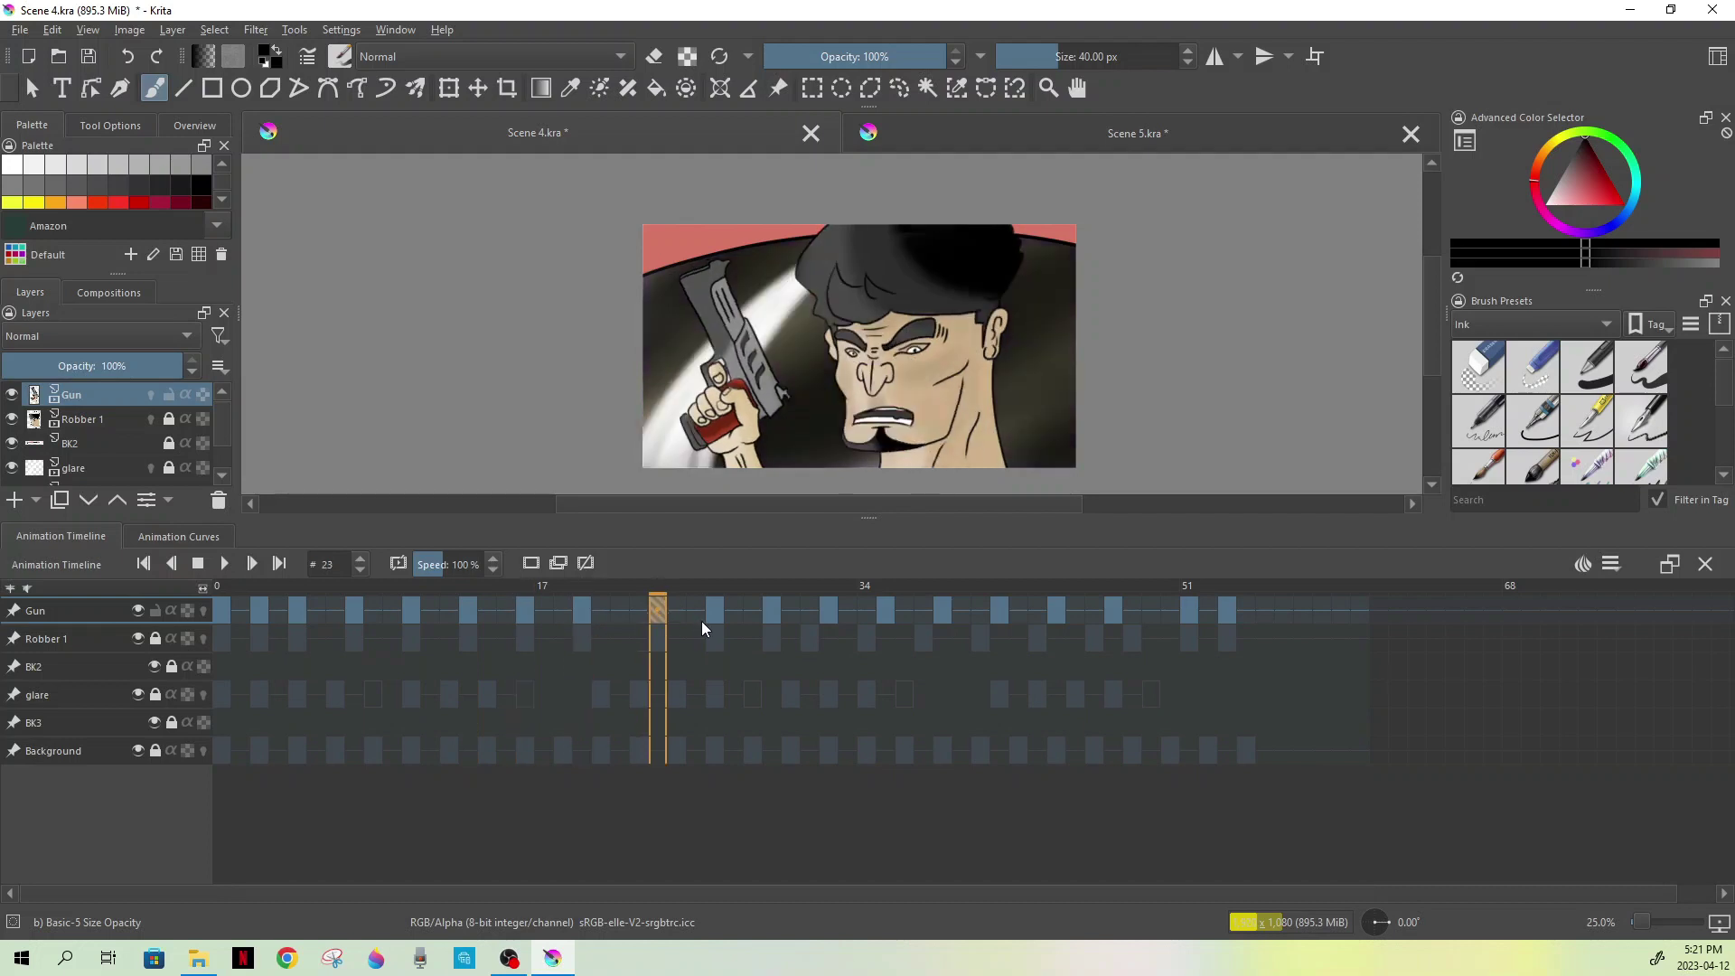
click(706, 618)
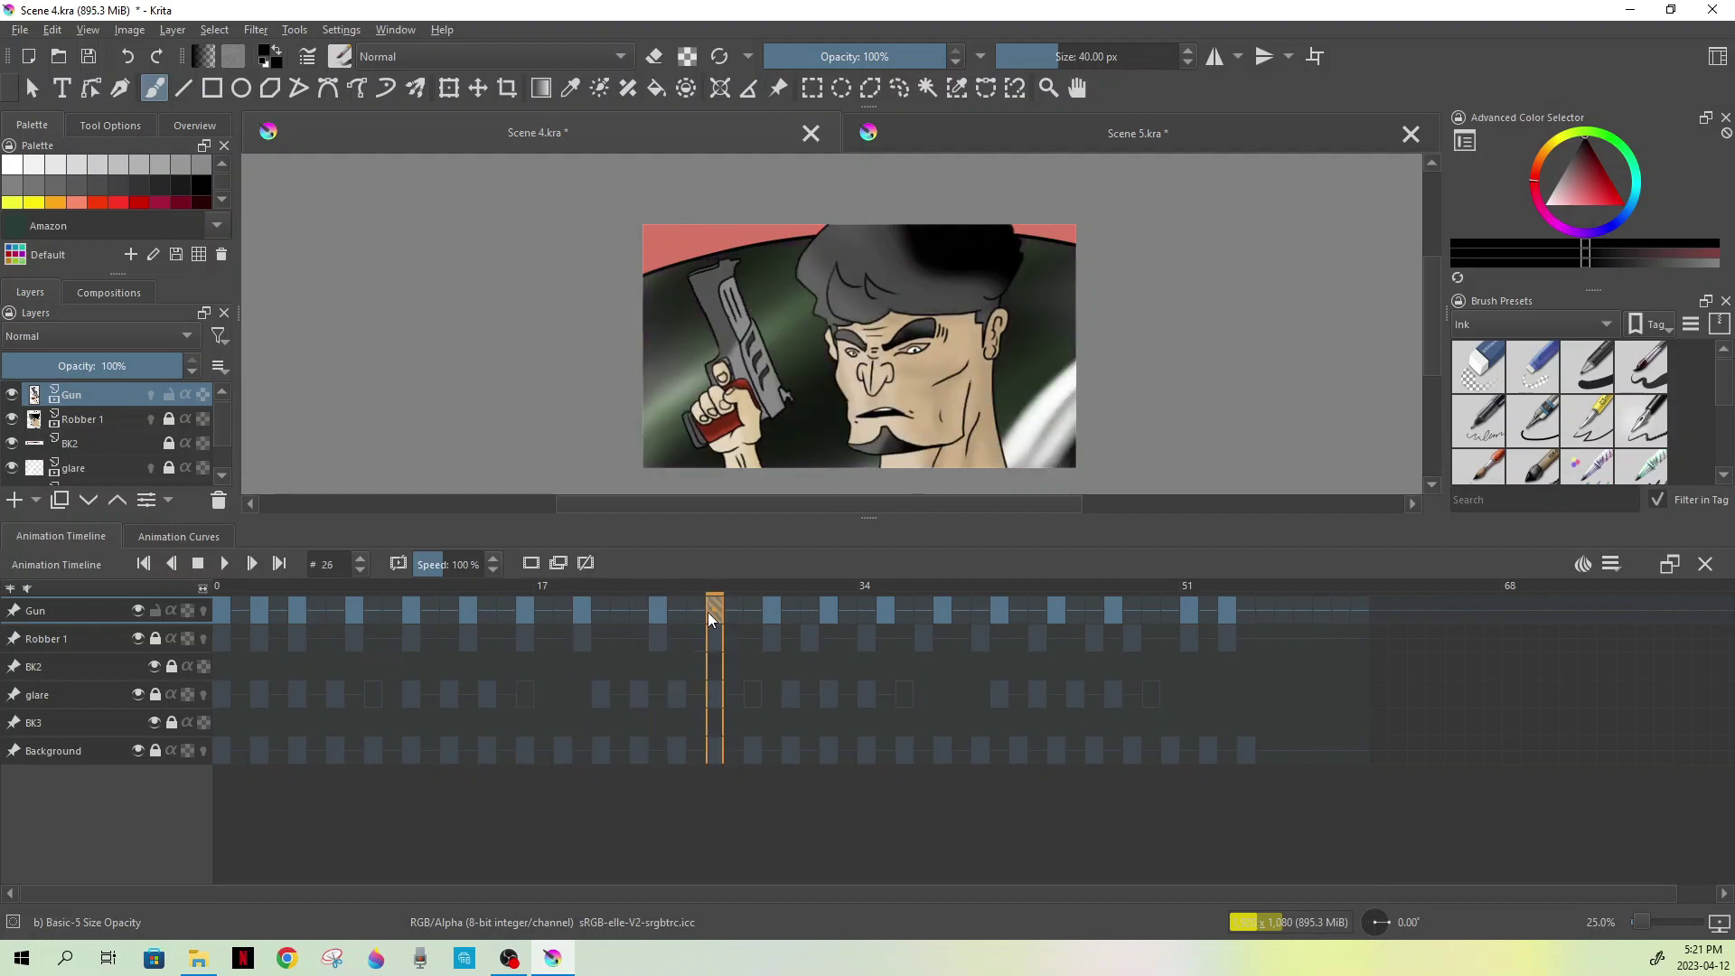
click(769, 611)
click(834, 611)
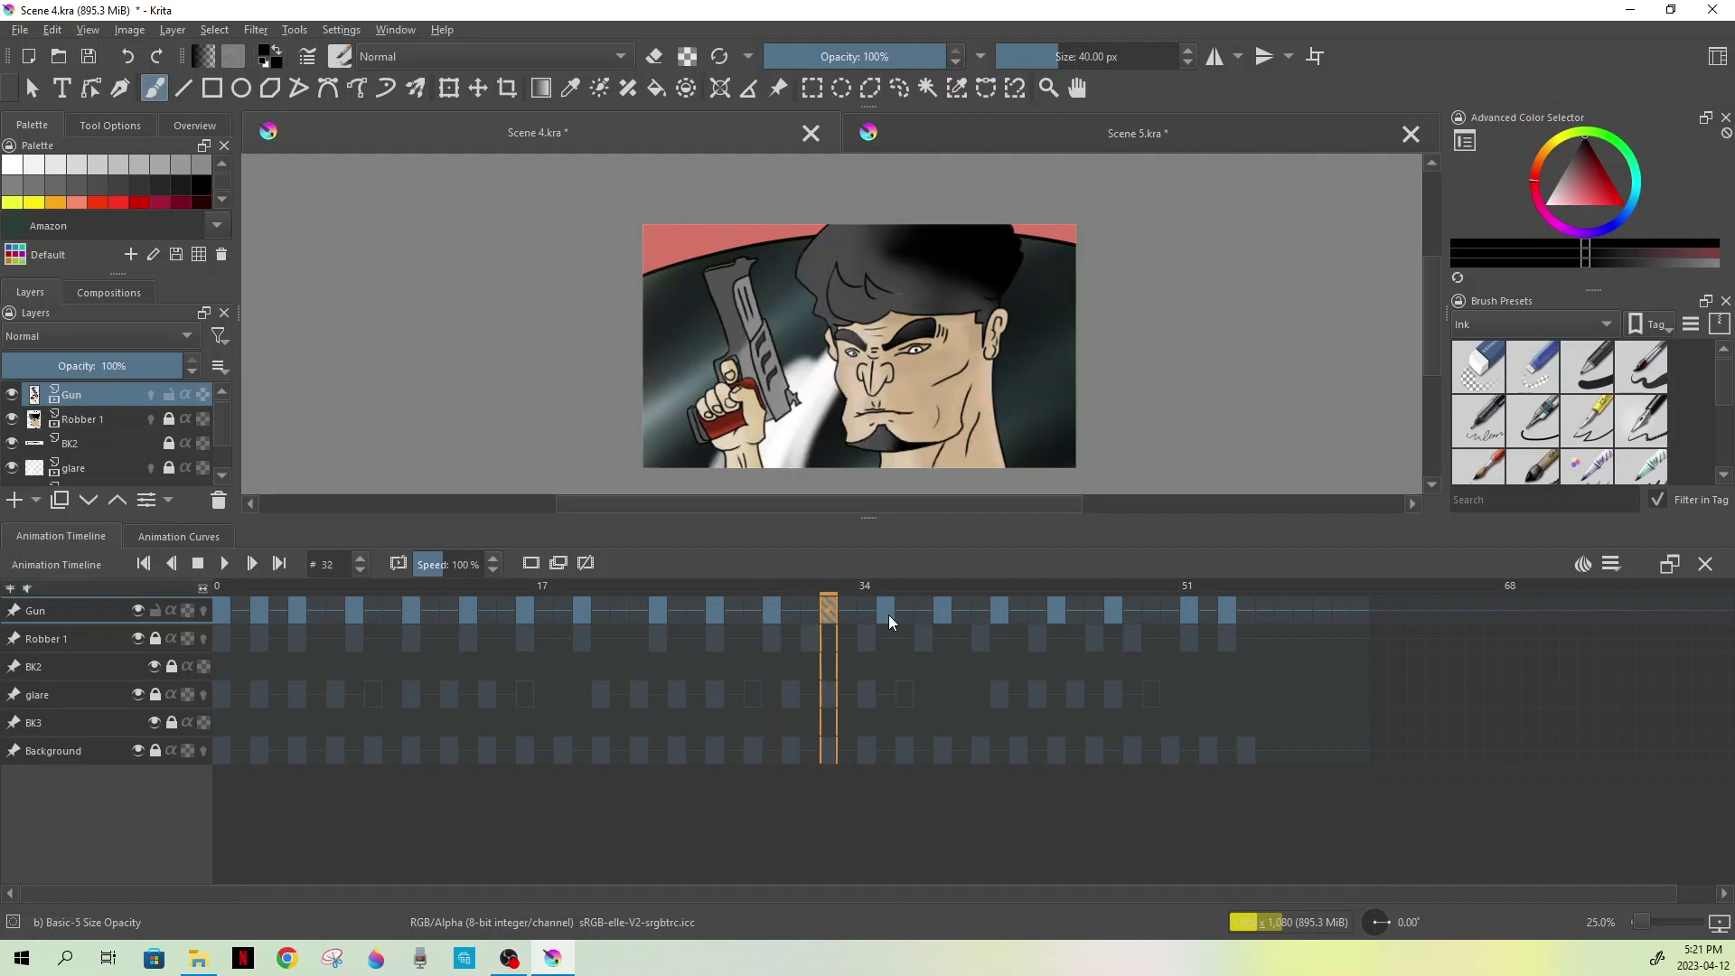
click(890, 615)
click(944, 625)
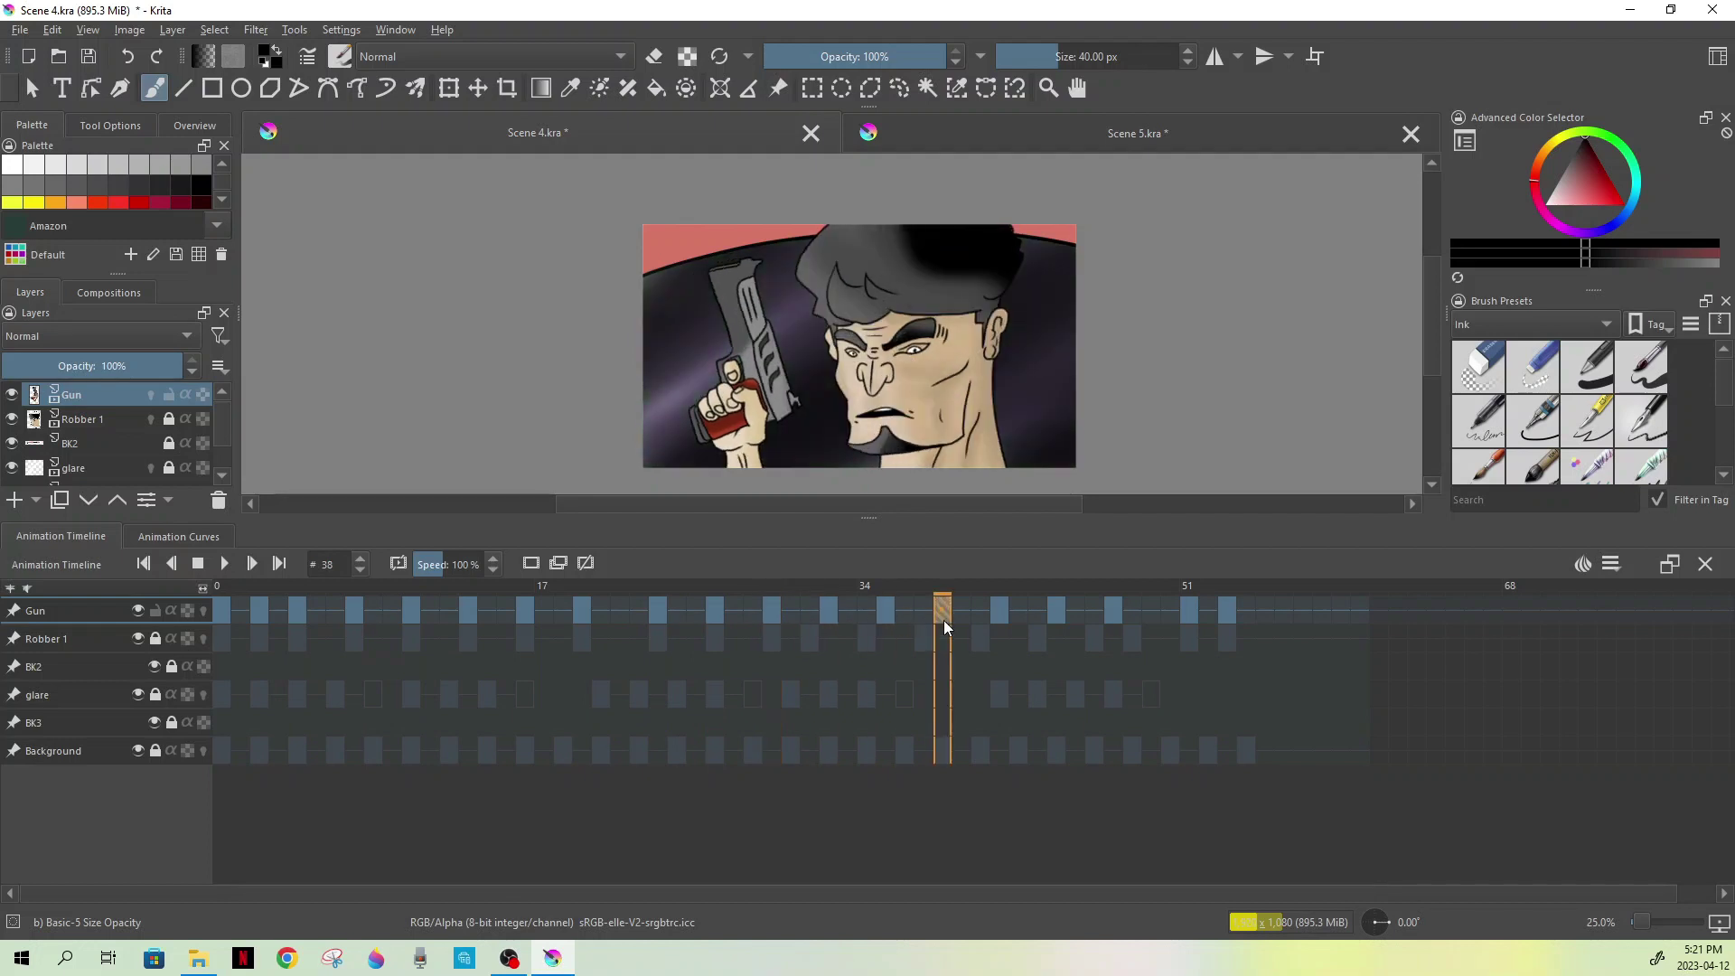
click(998, 616)
click(1057, 610)
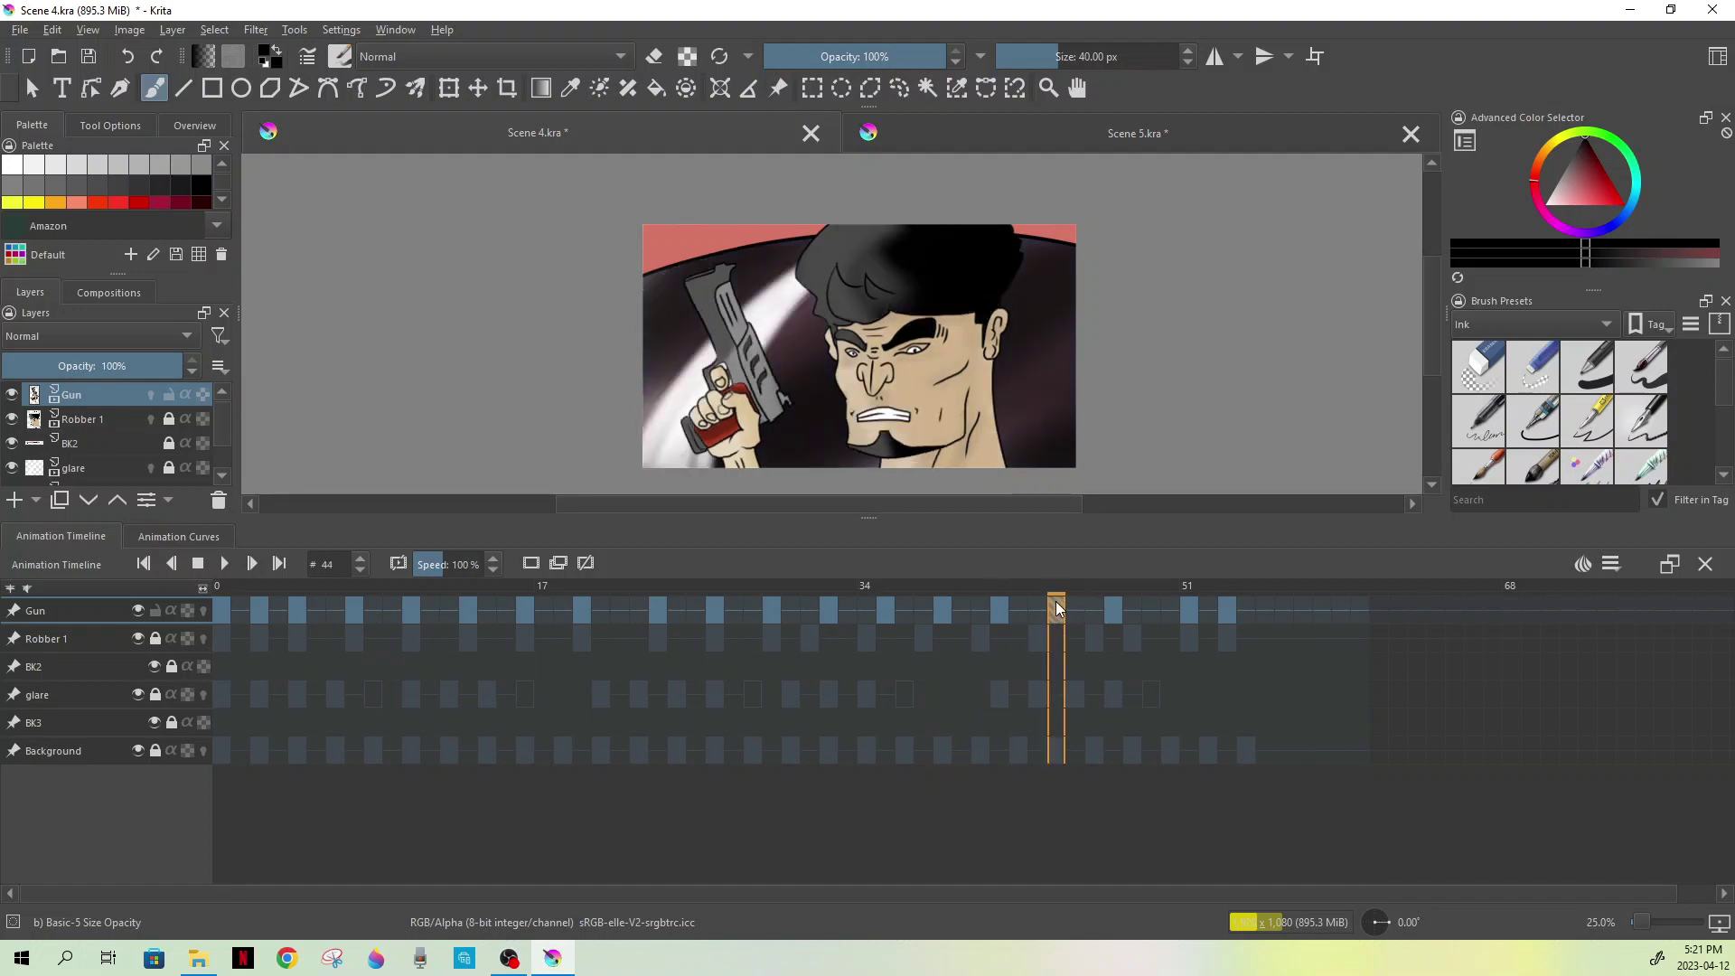
click(1115, 611)
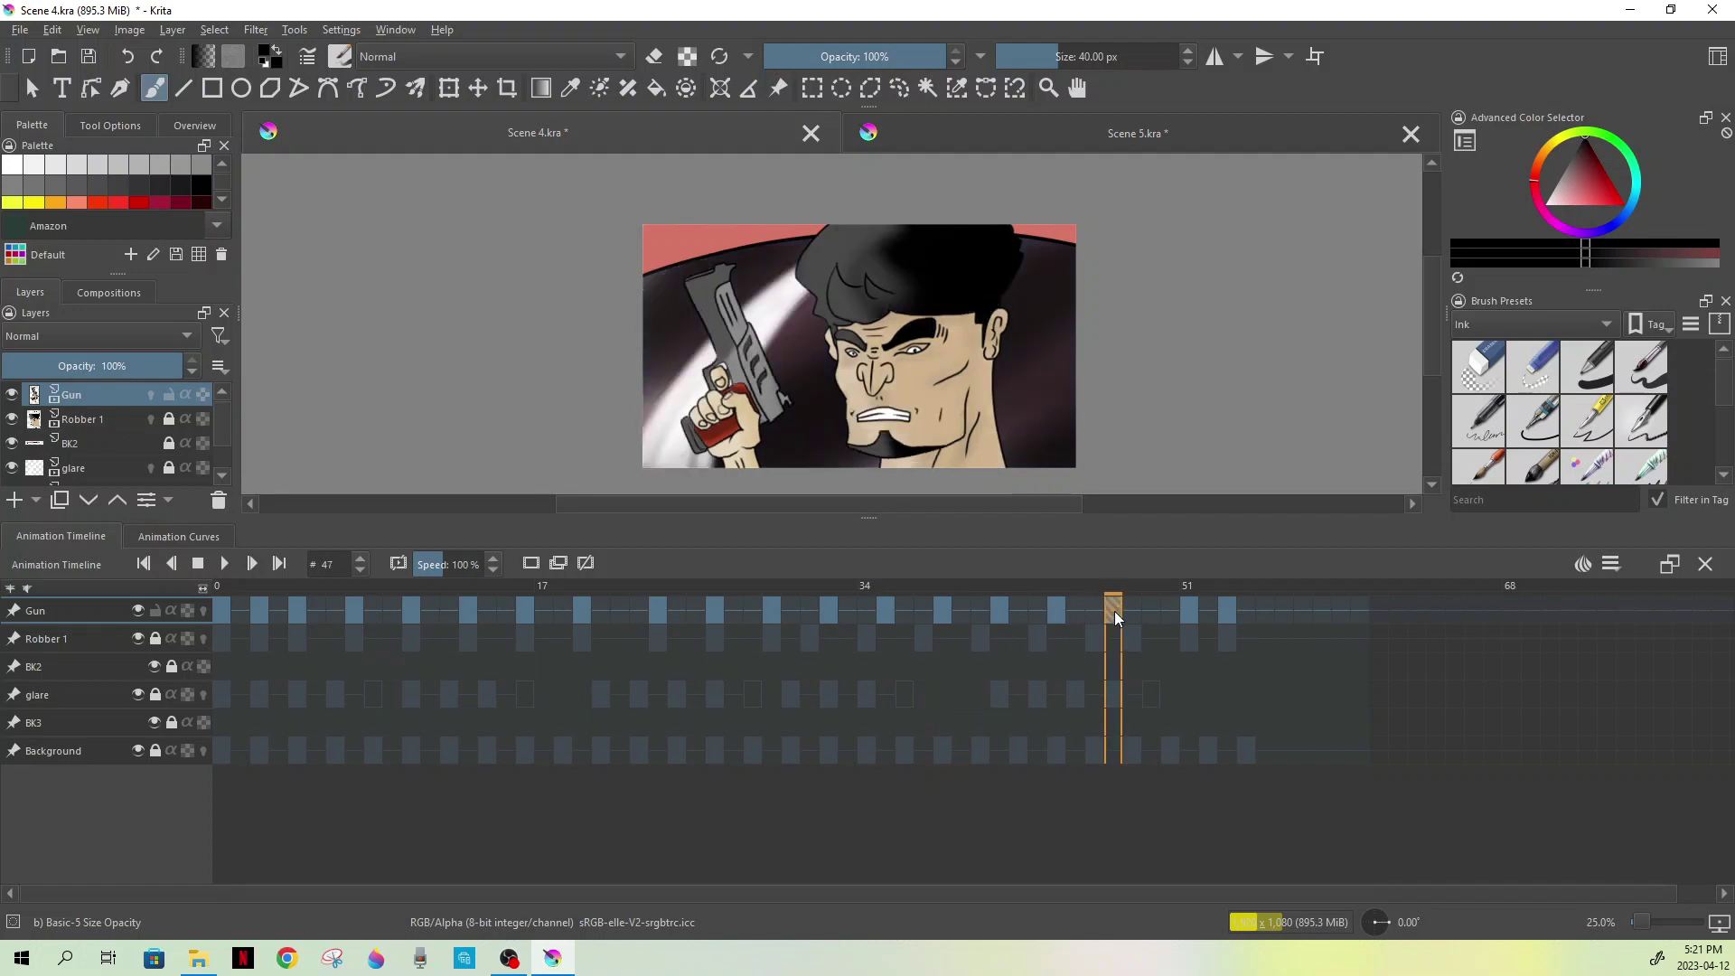
click(1187, 620)
click(1224, 617)
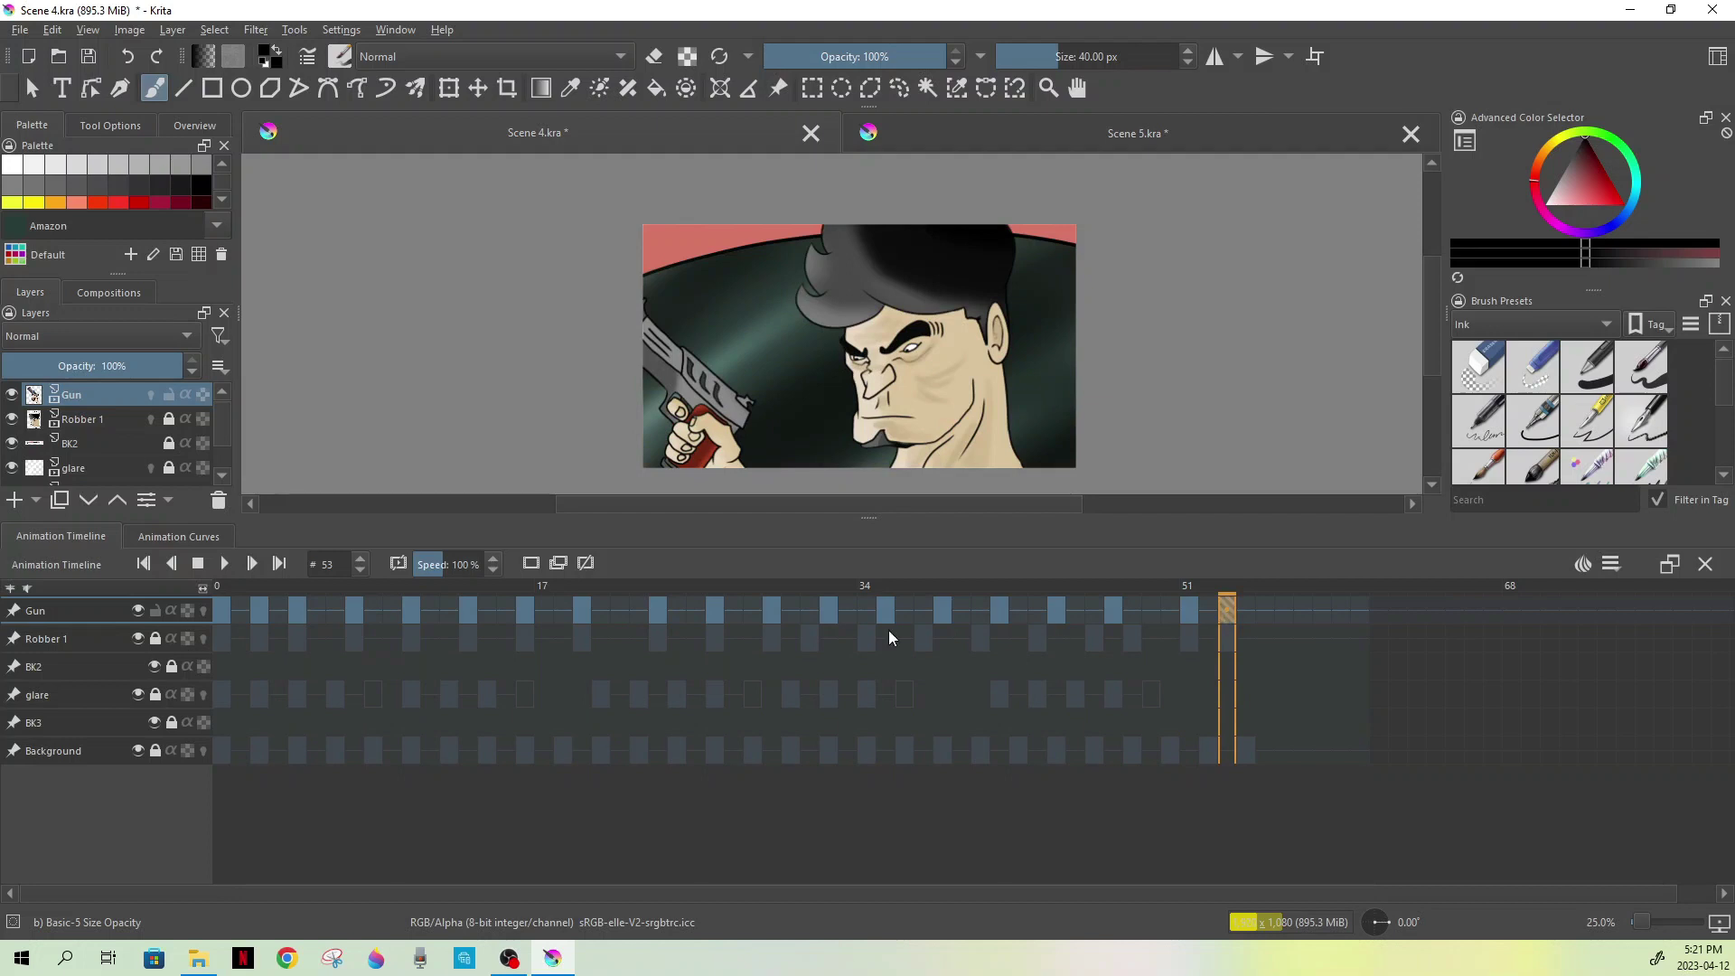
Play Scene 4 from frame 0 and stop it at frame 29
click(202, 564)
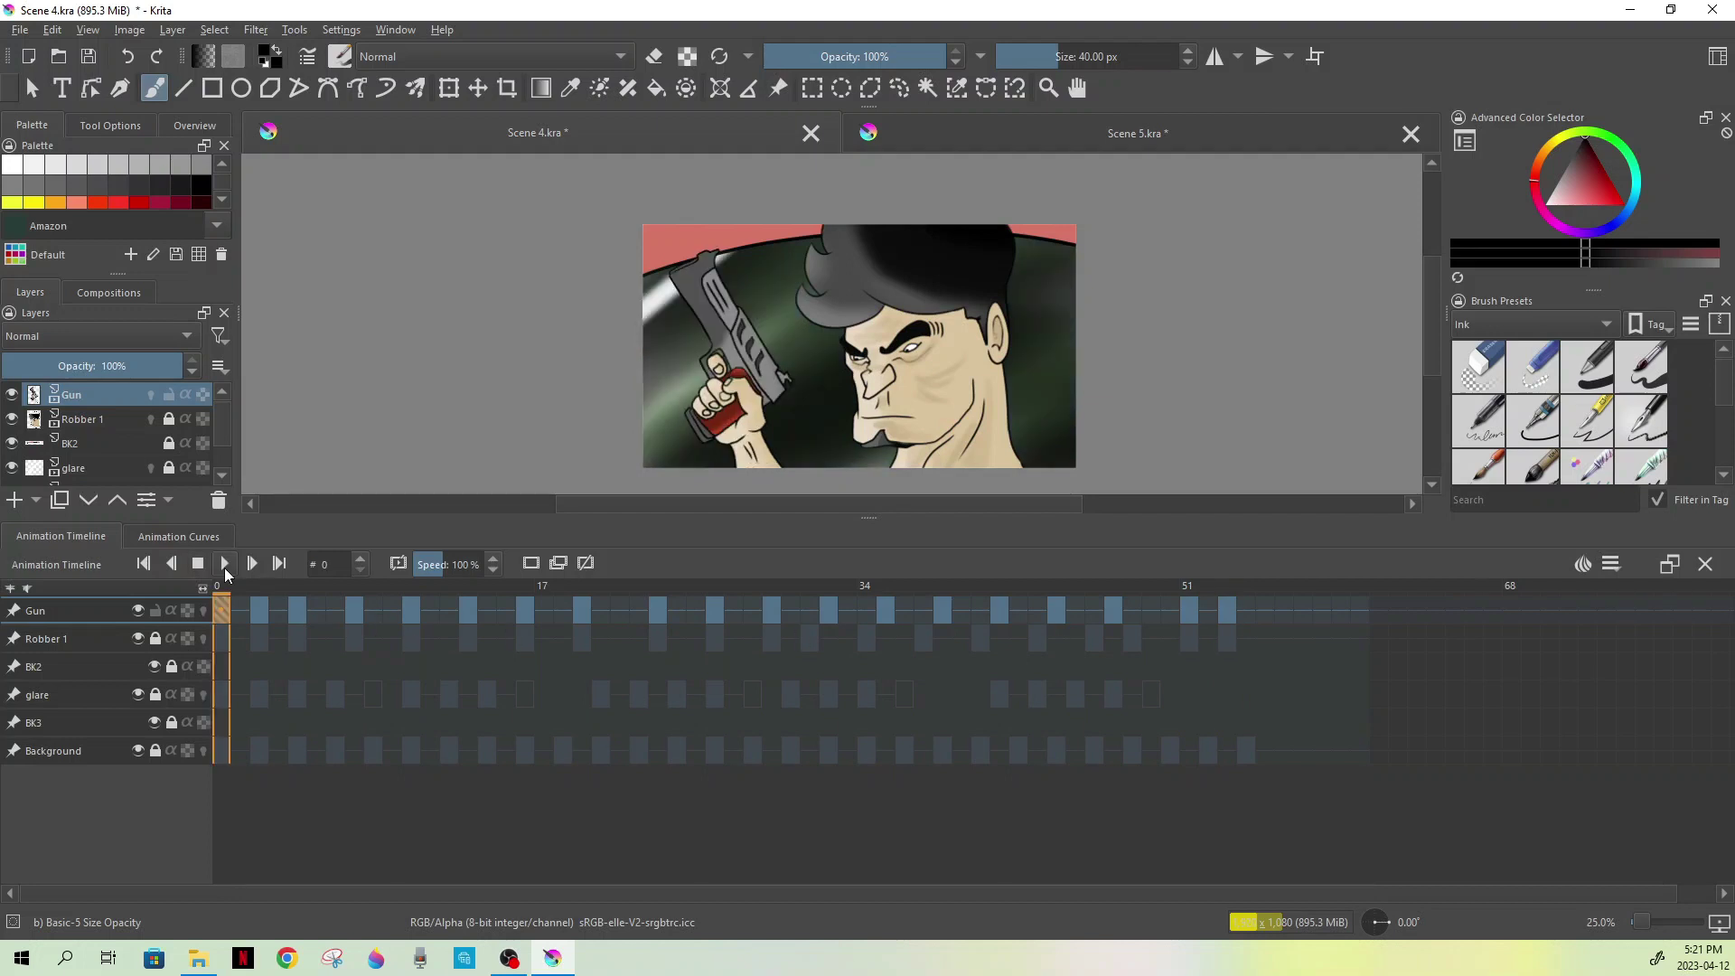
click(225, 564)
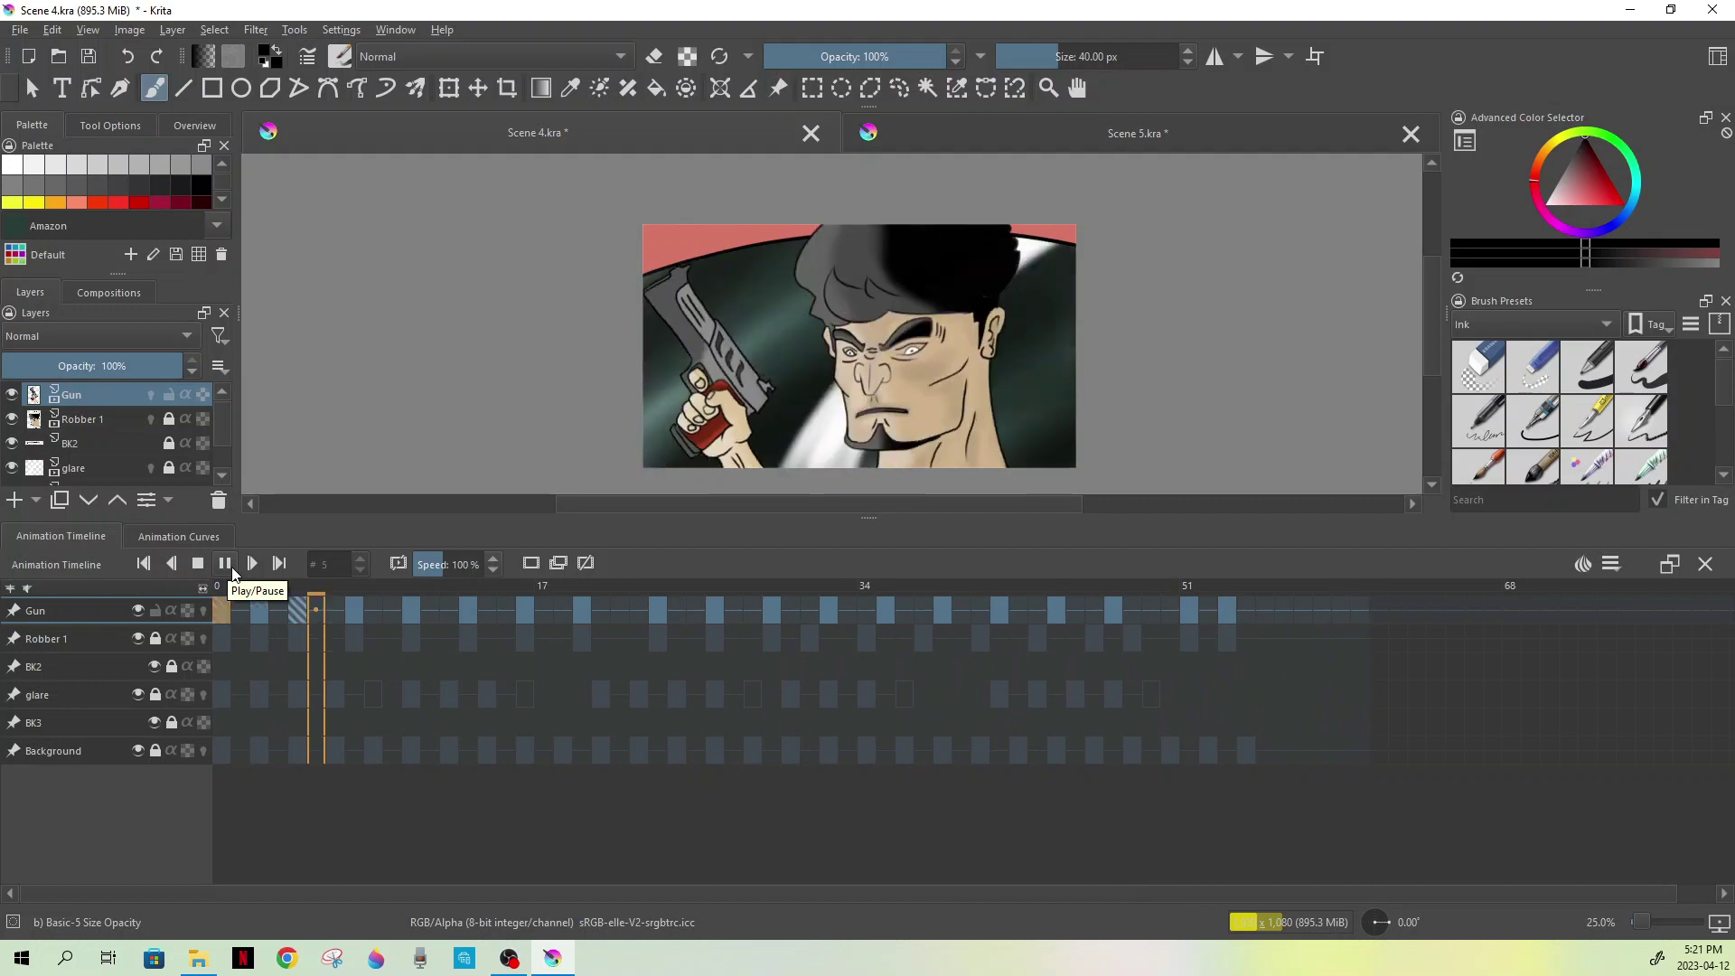
click(231, 568)
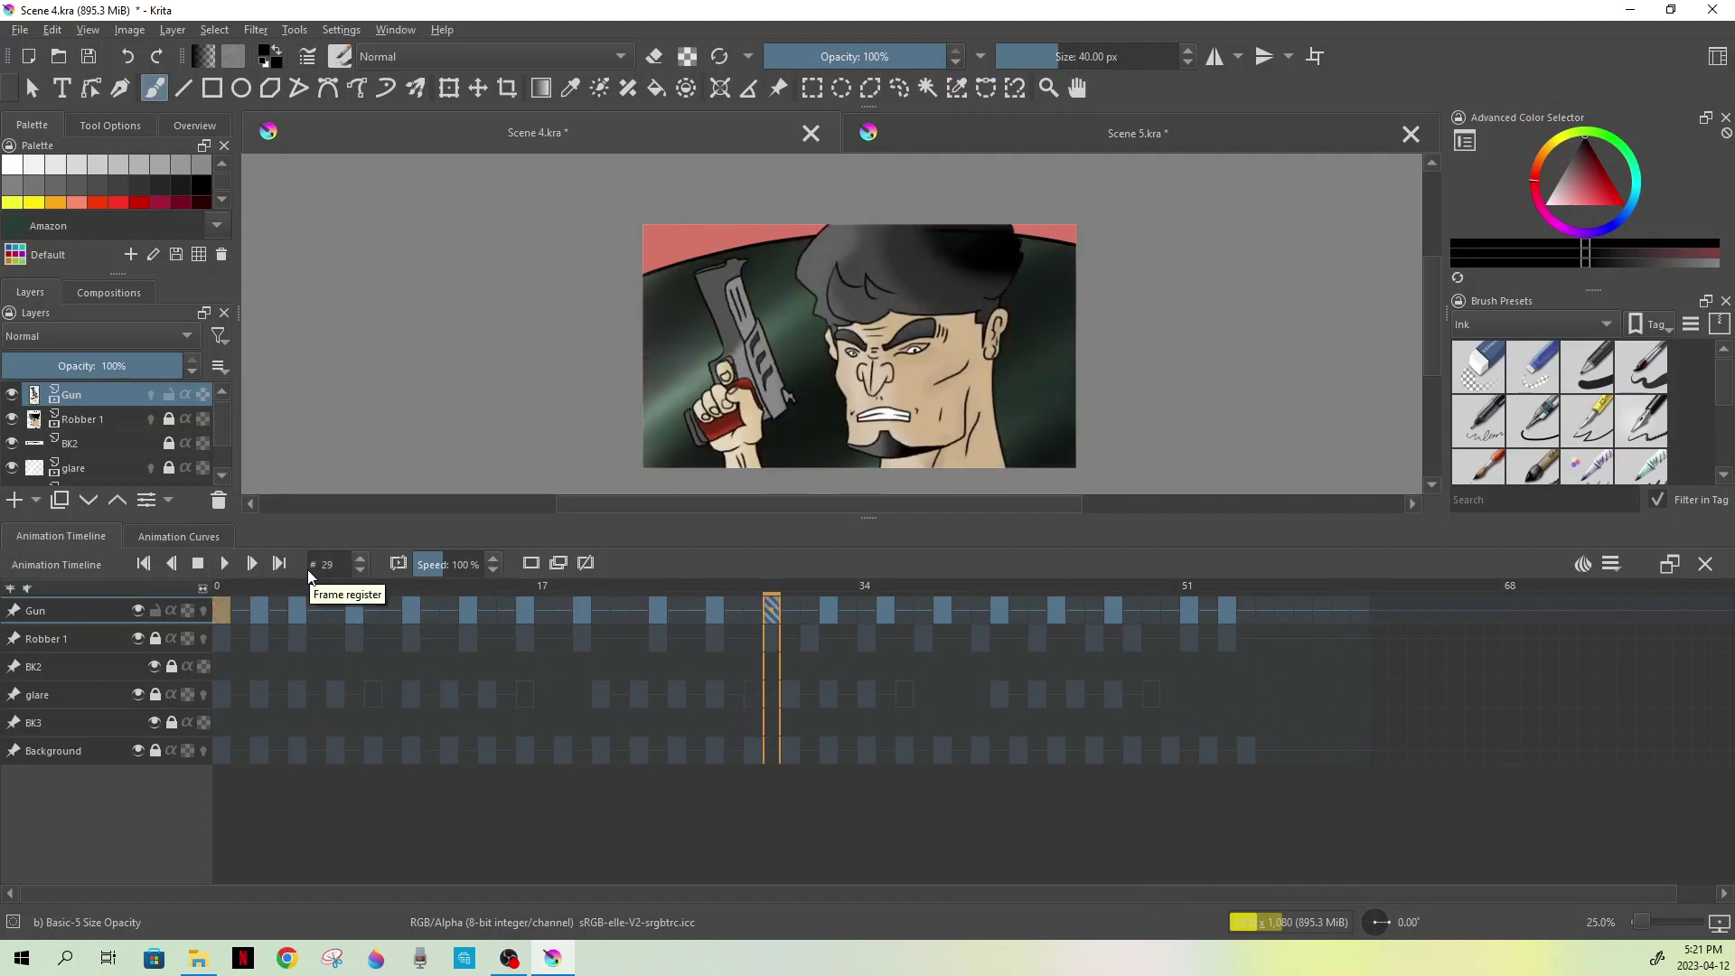
Switch to Scene 5, hide and re-show the Mirror layer, and rewind to frame 0
click(1007, 134)
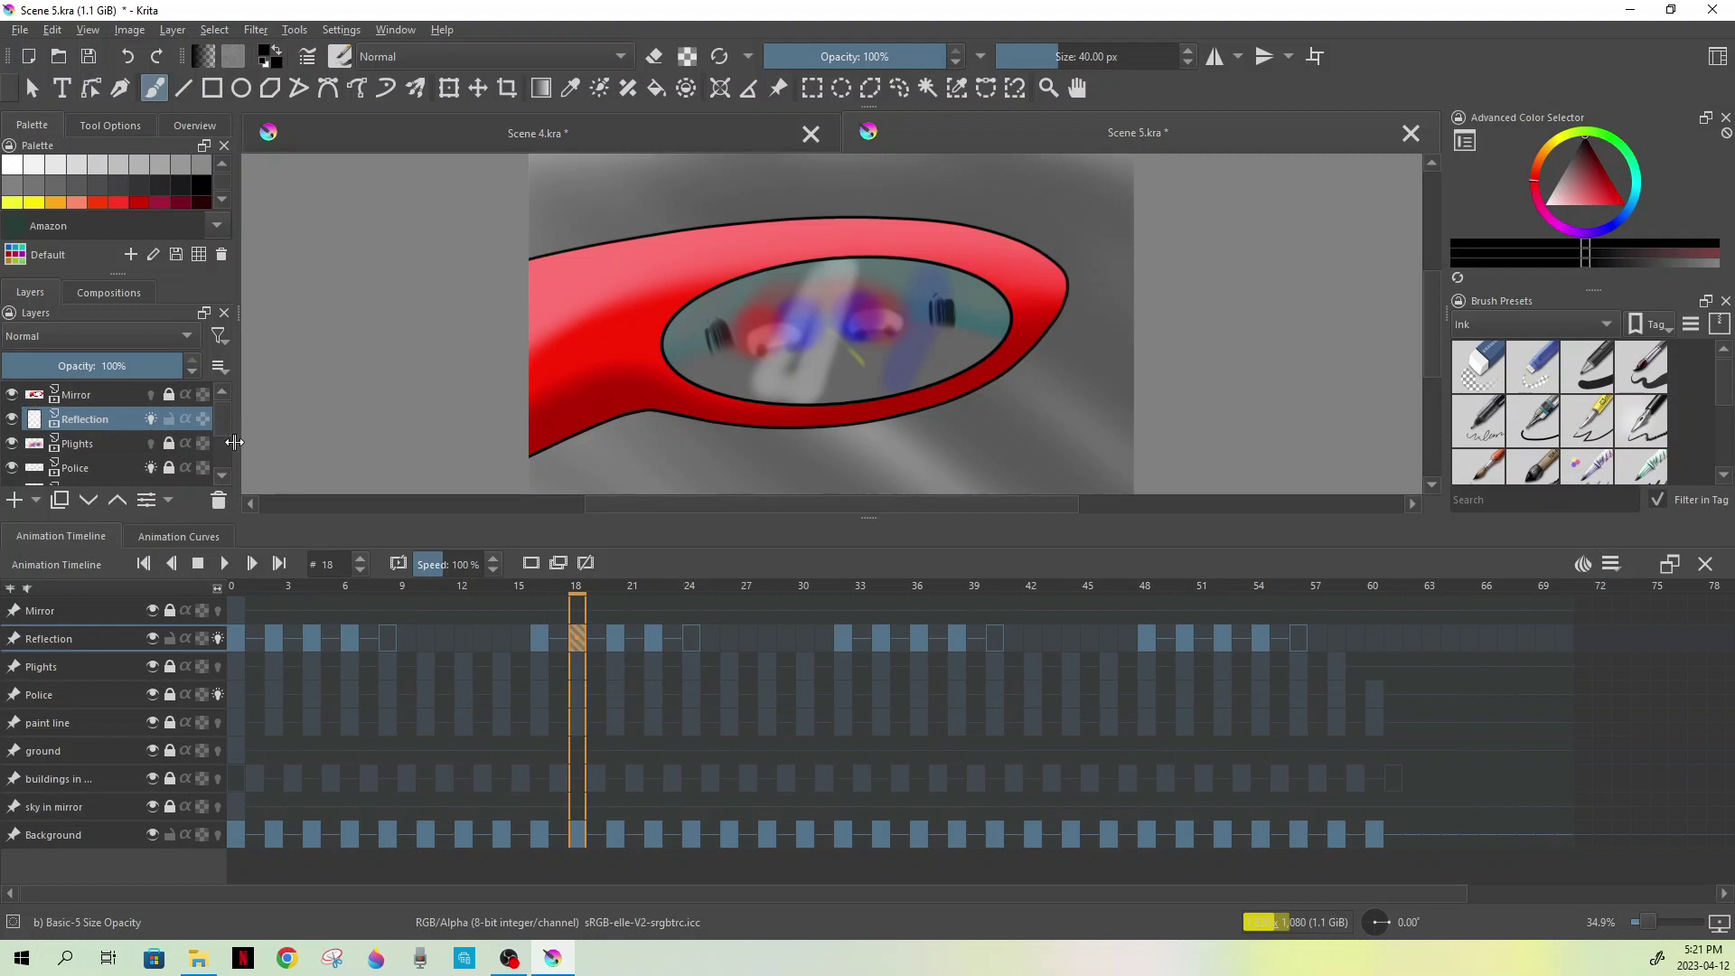
click(11, 398)
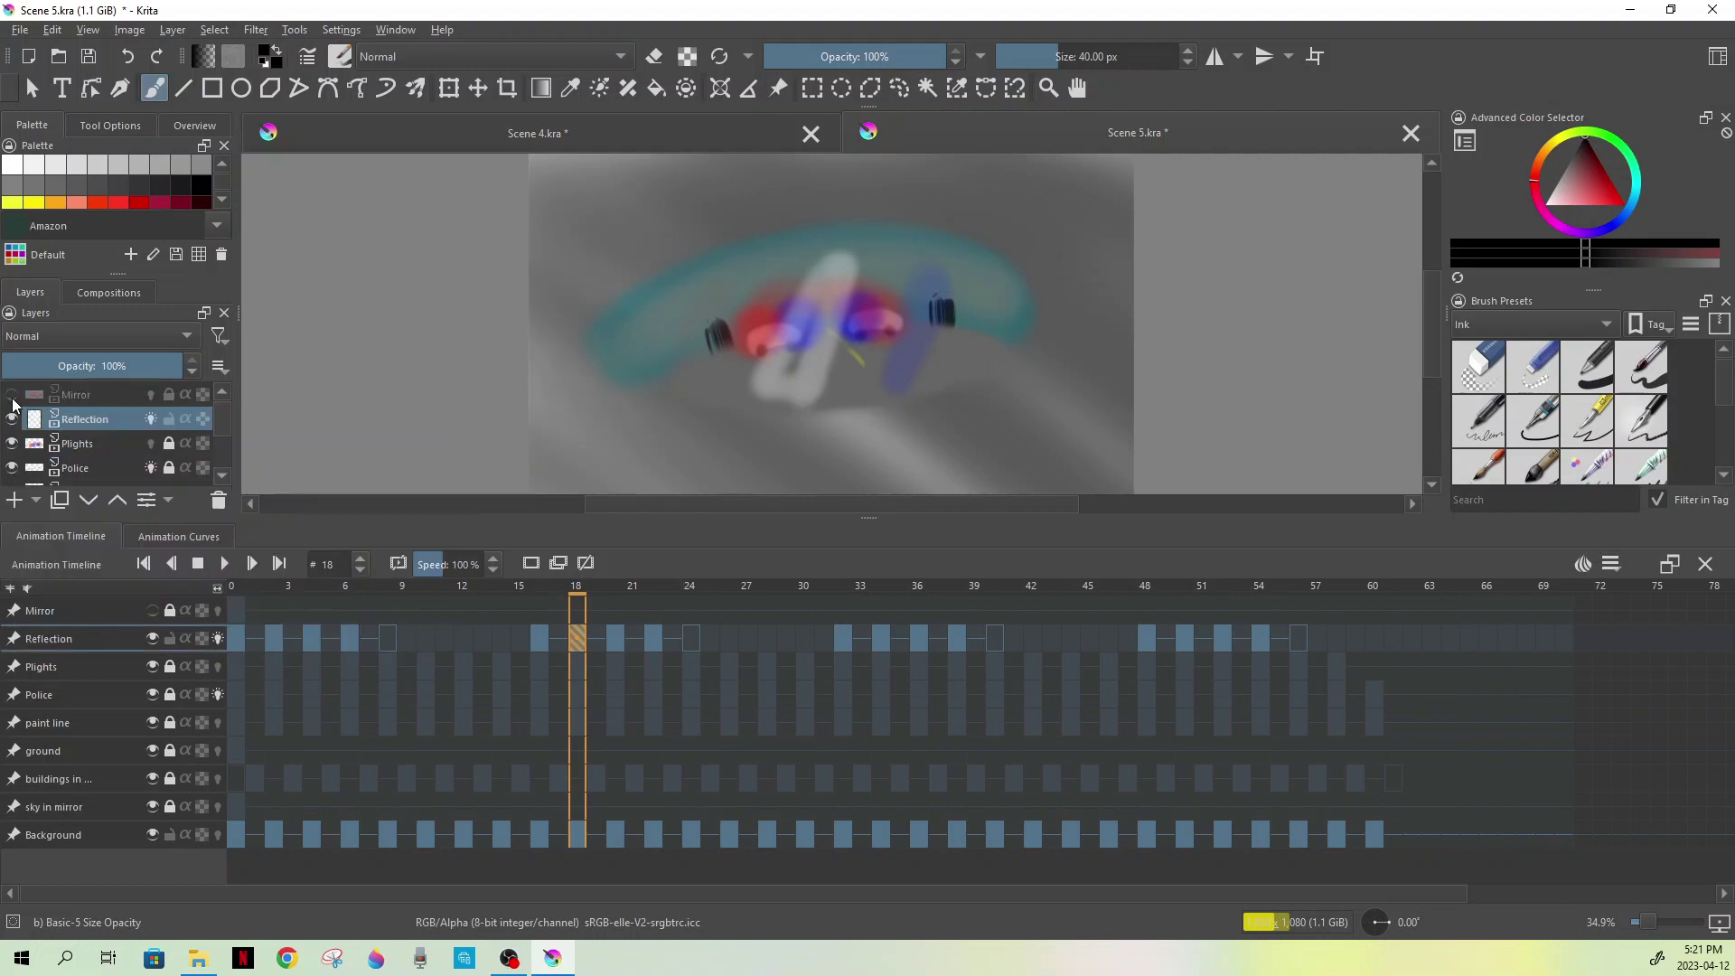
click(12, 396)
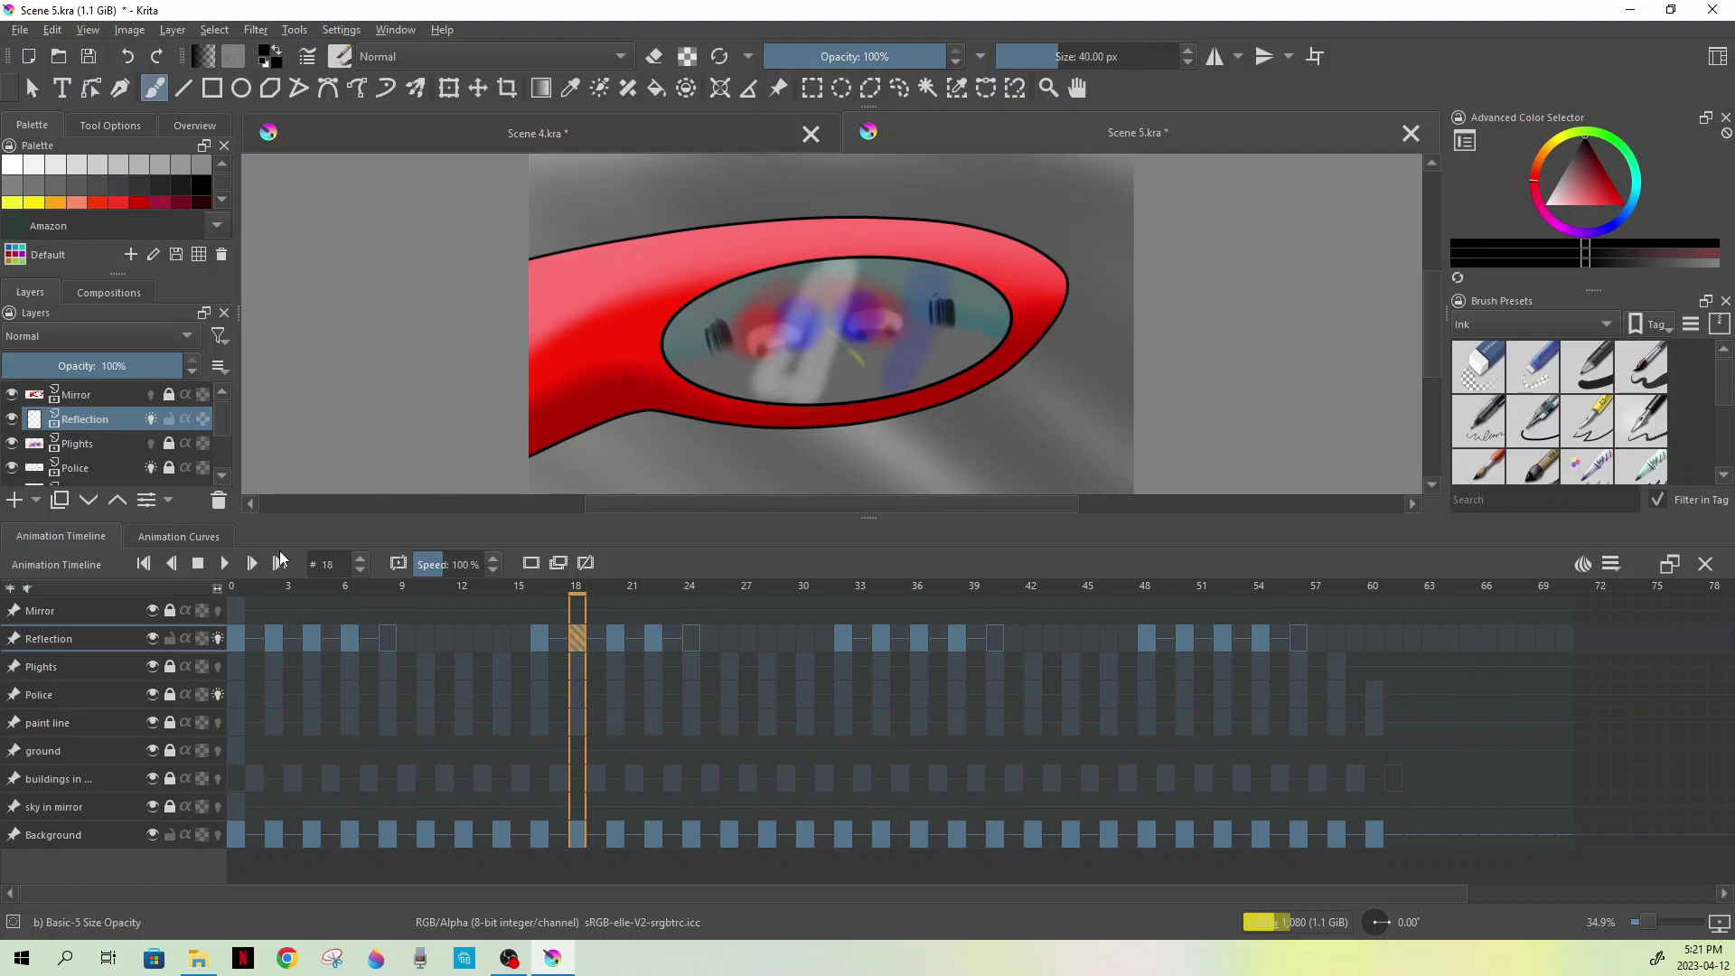
click(234, 592)
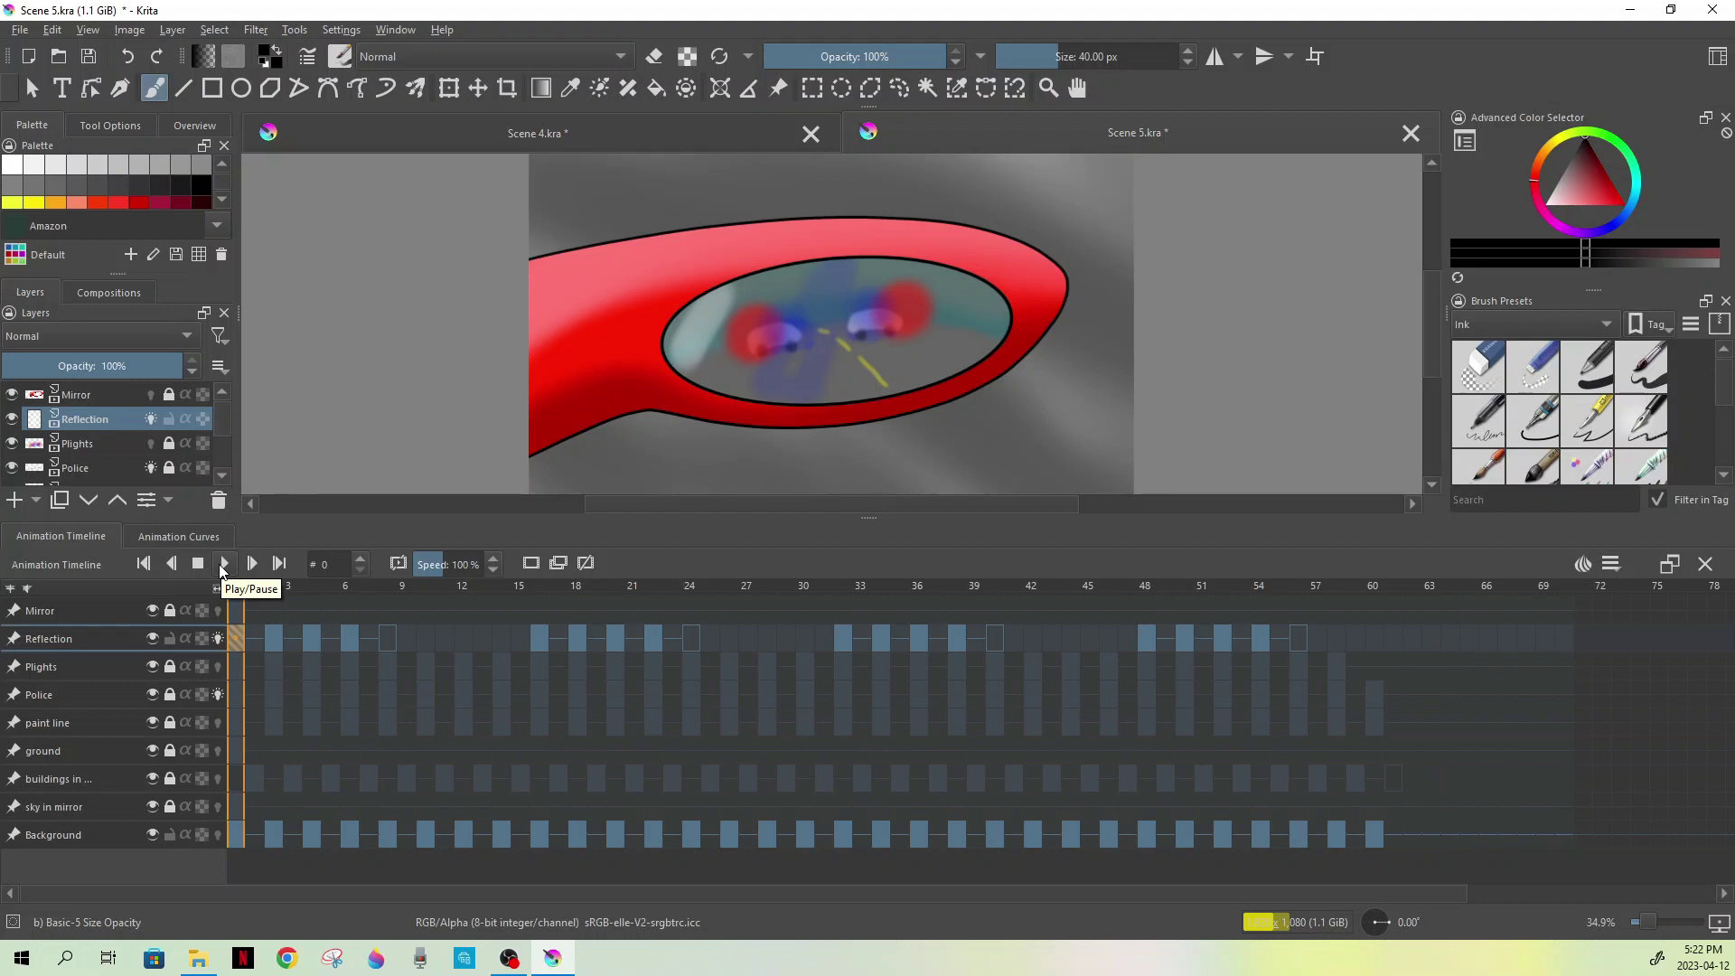
Start Scene 5 playback so the mirror's police lights flash red and blue
click(222, 564)
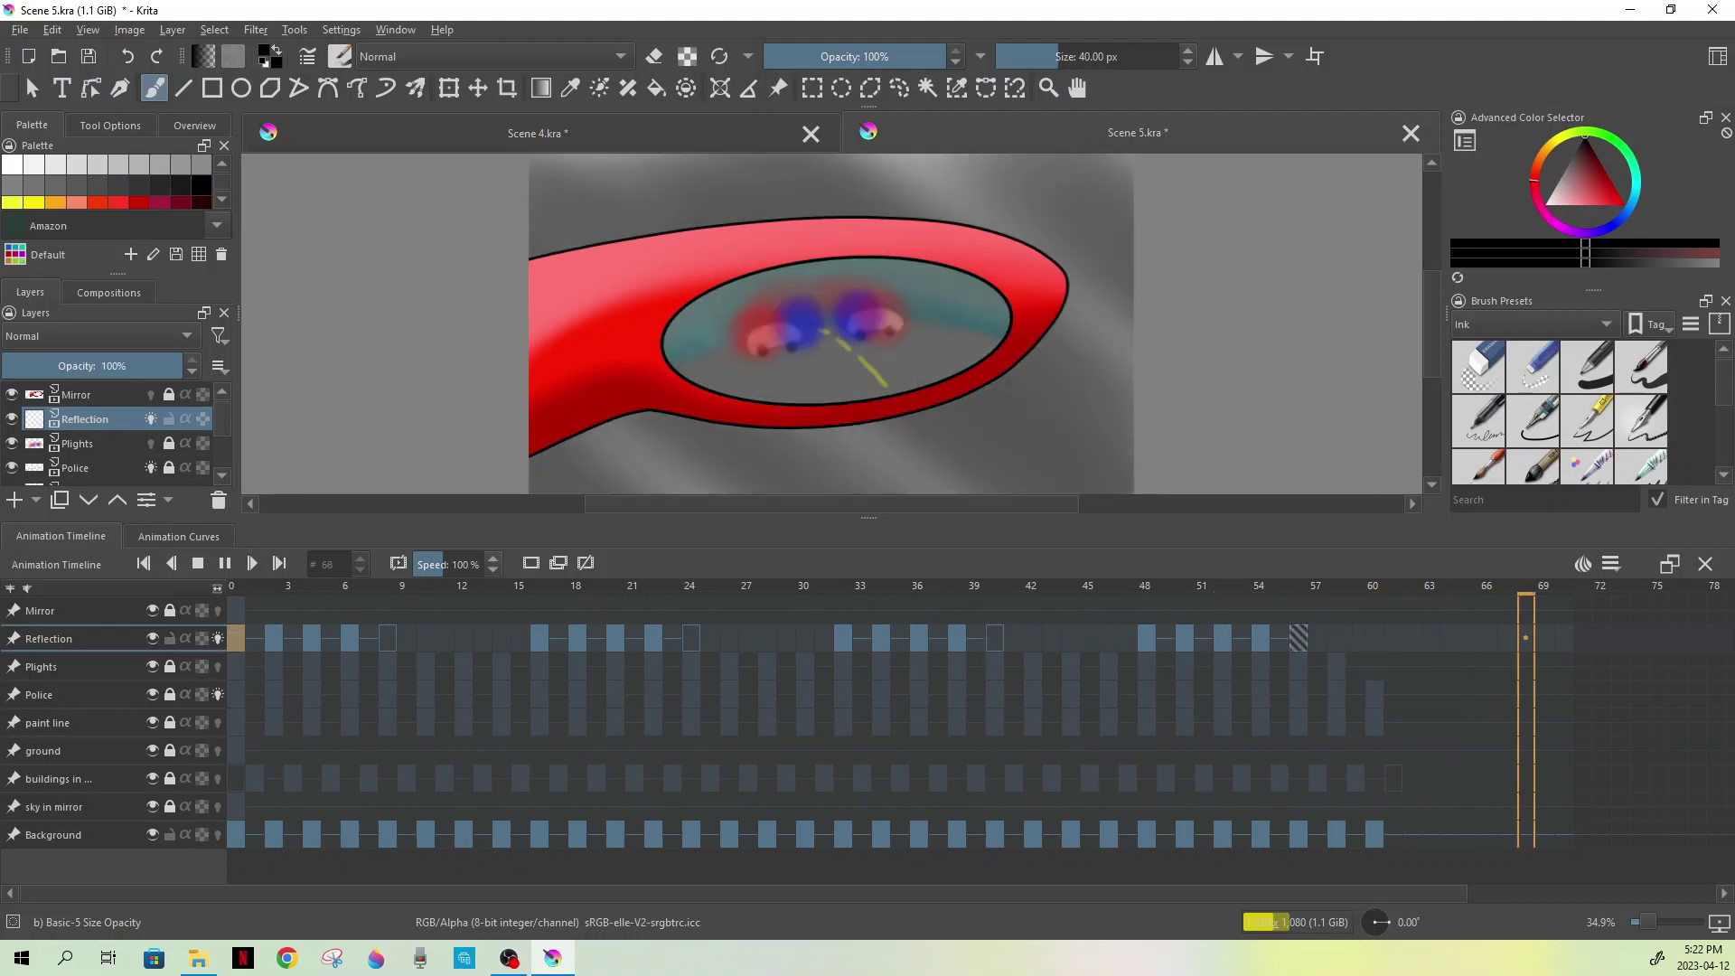
Stop the Scene 5 animation playback in Krita
key(space)
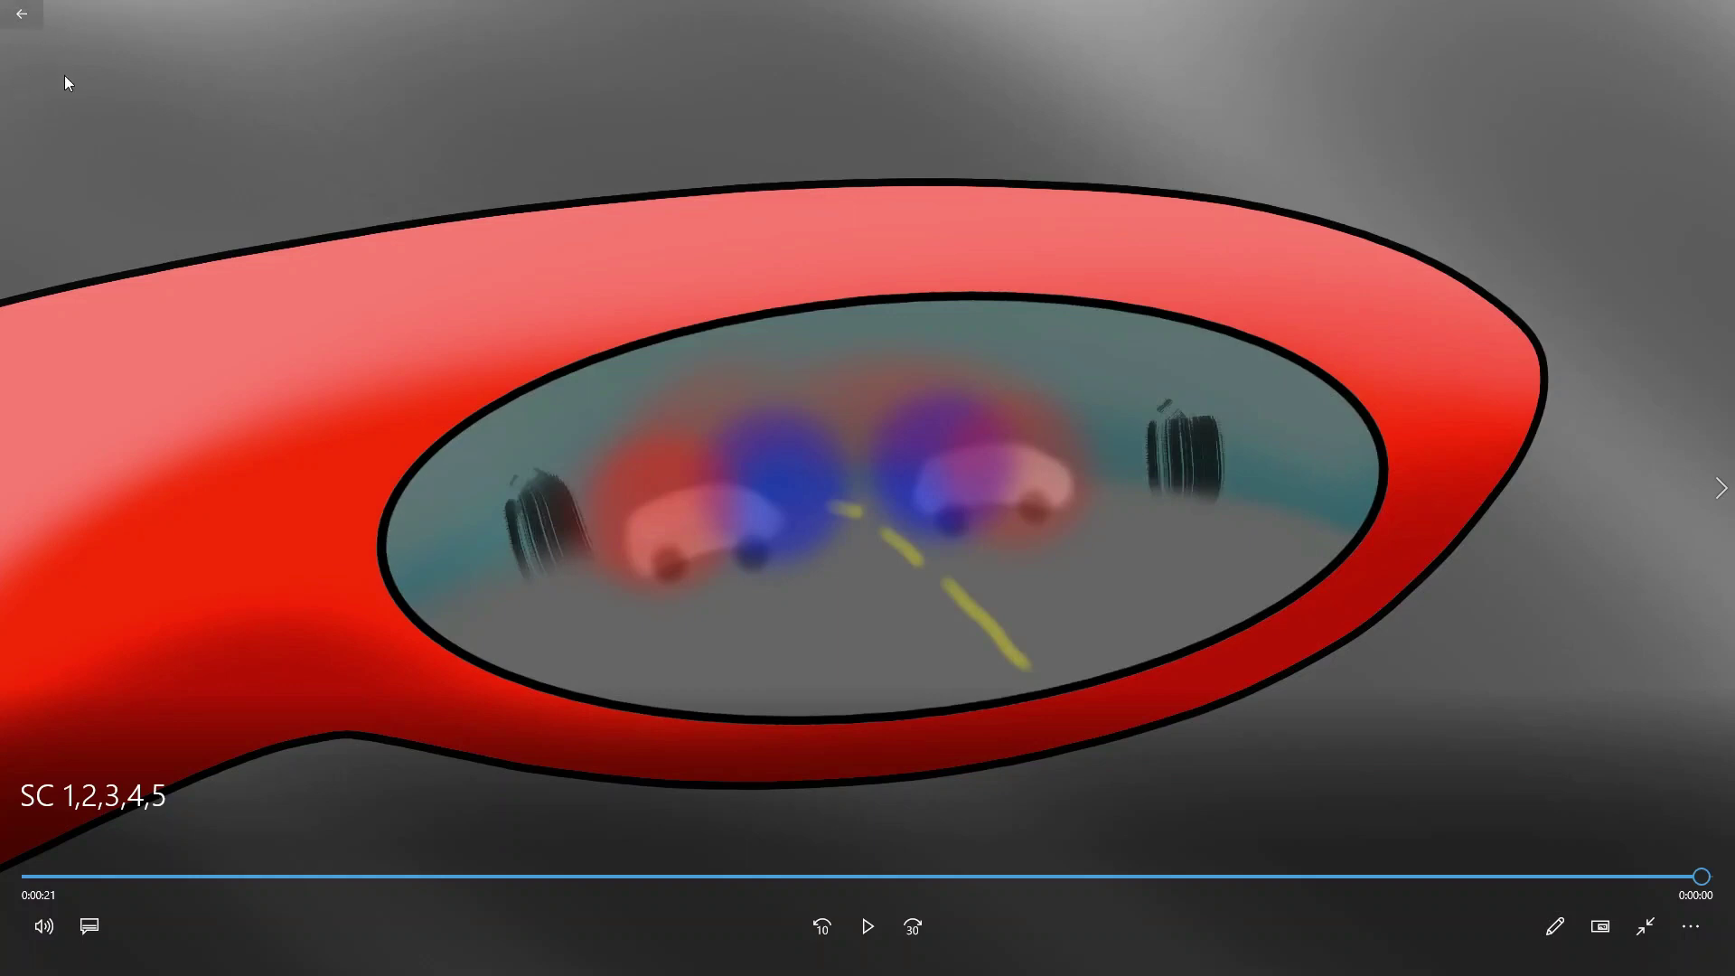
Exit the full-screen video, close Movies & TV, and rewind Scene 5 to frame 0
key(Escape)
key(BackSpace)
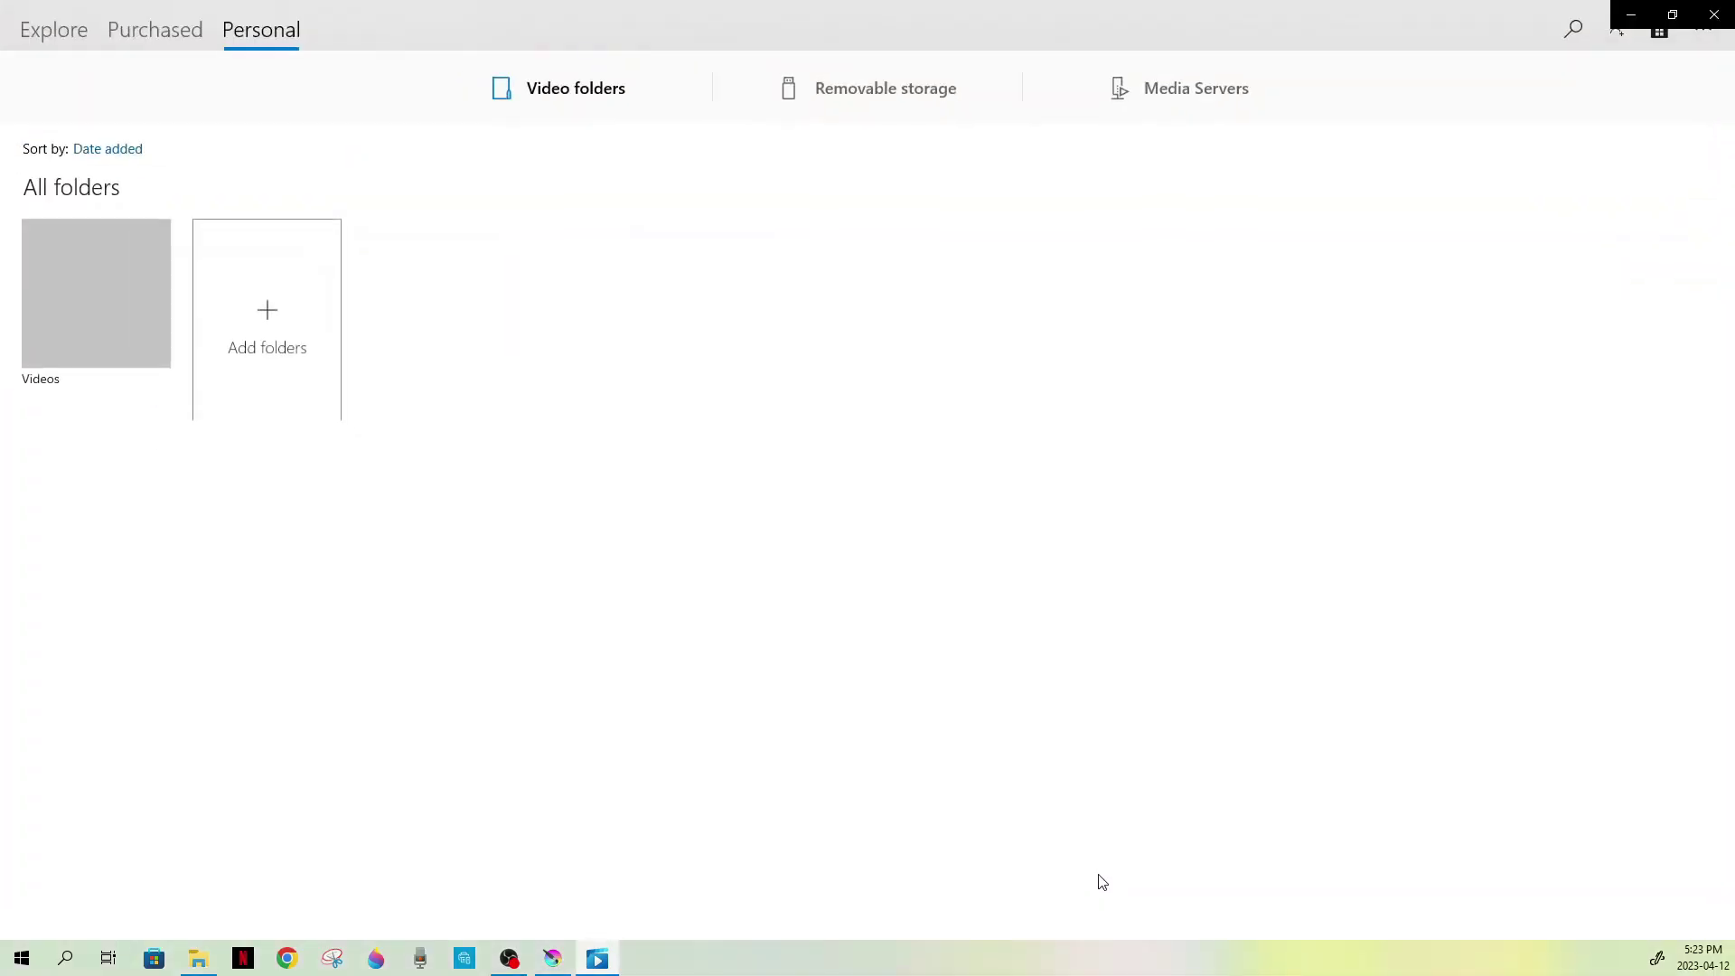
click(1715, 15)
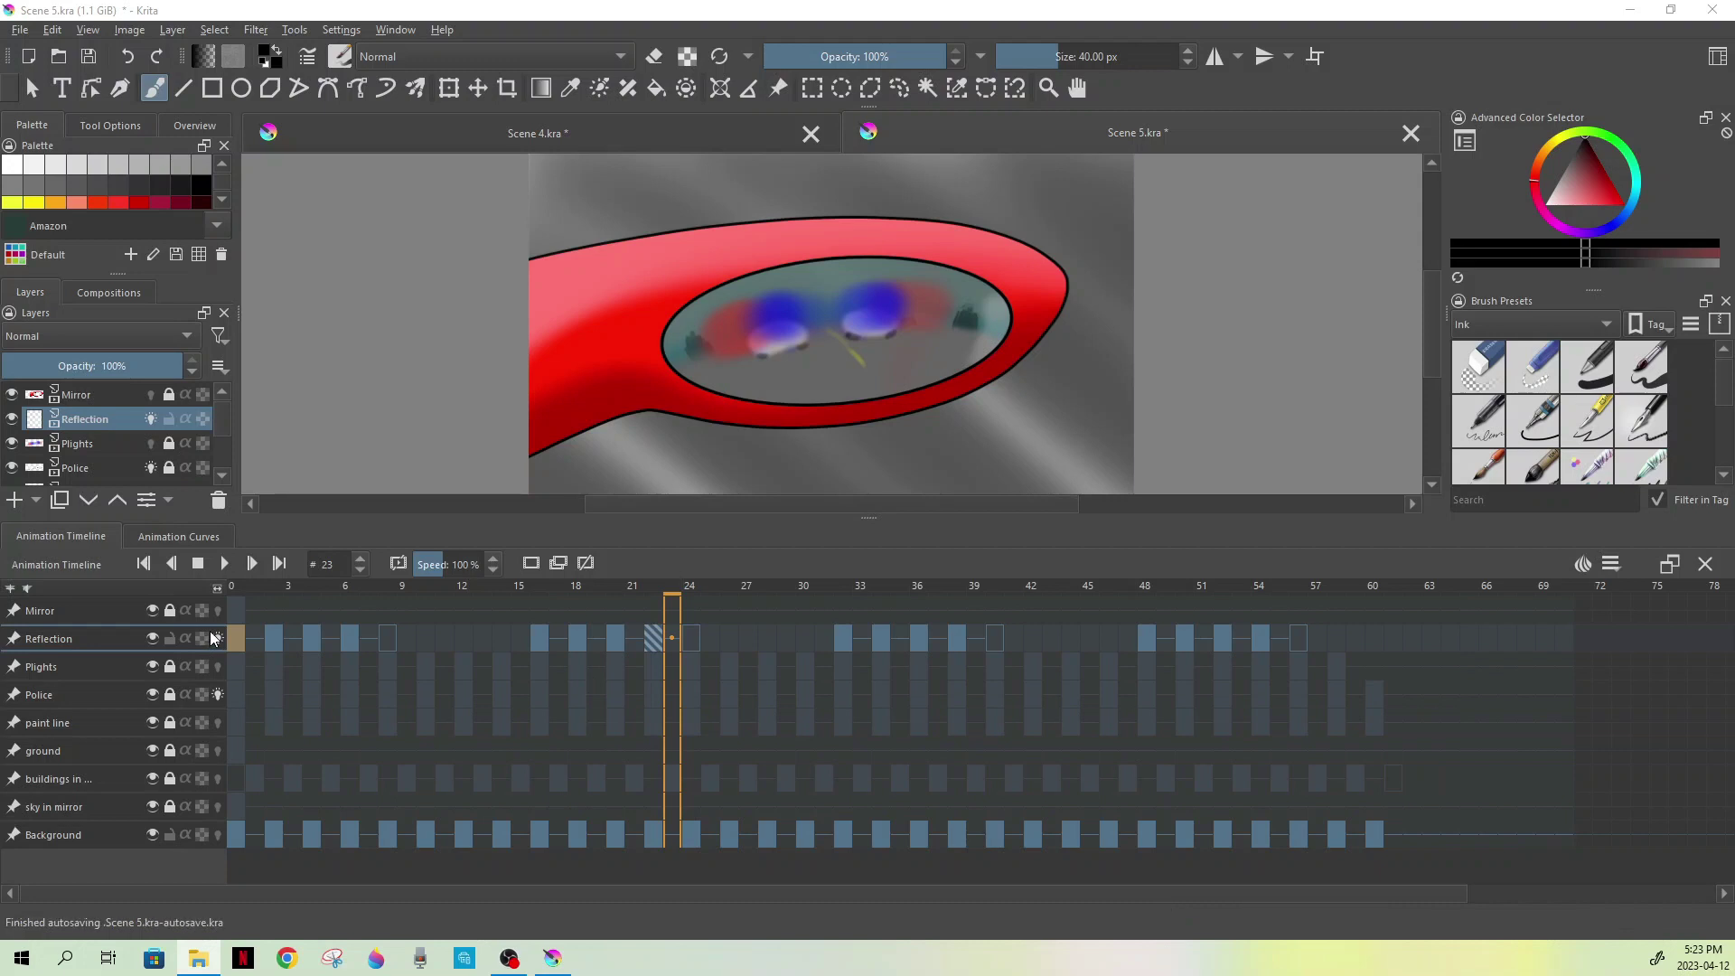
click(232, 587)
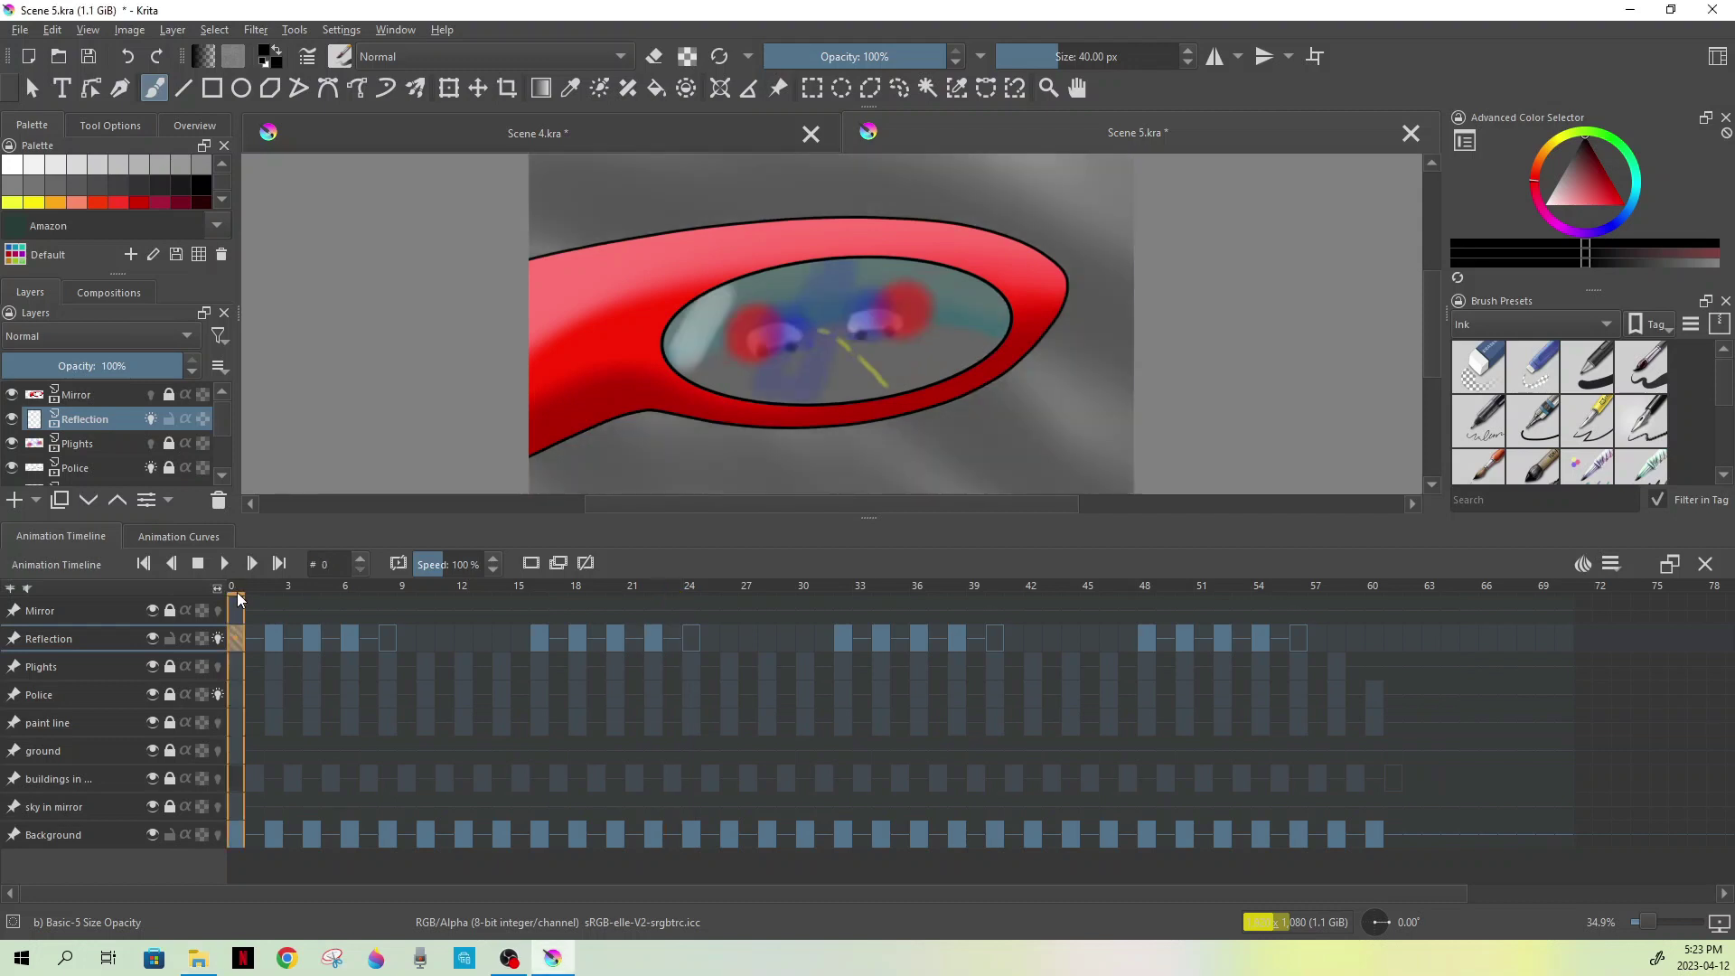